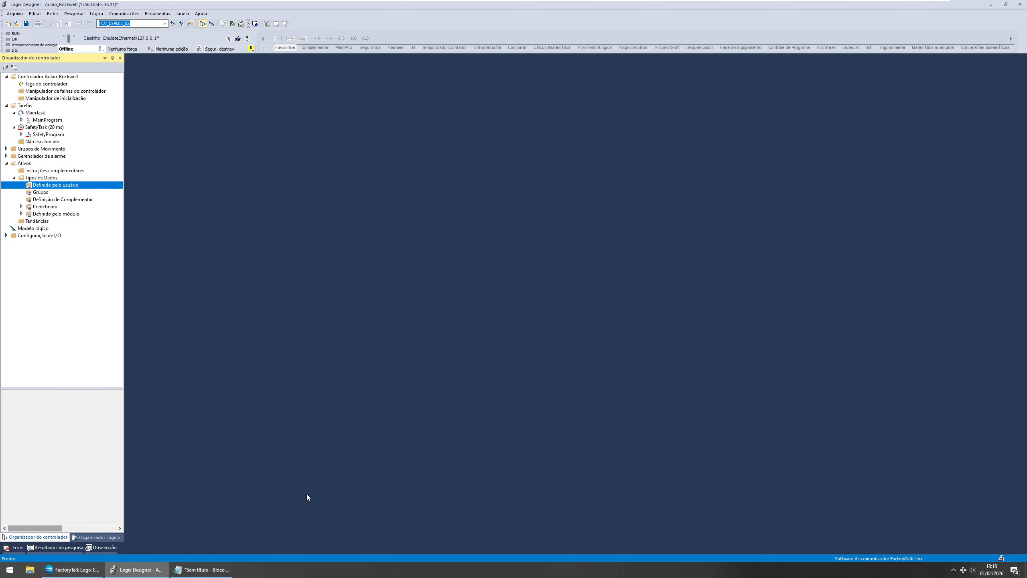
Step: Review the list of motor requirements written in the Notepad document, then minimize it
click(217, 570)
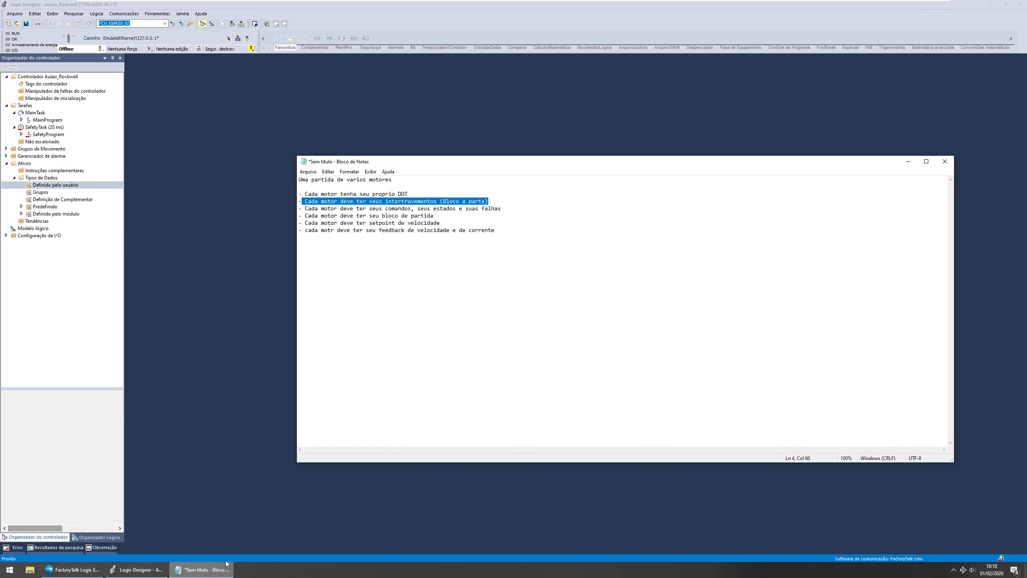
click(484, 247)
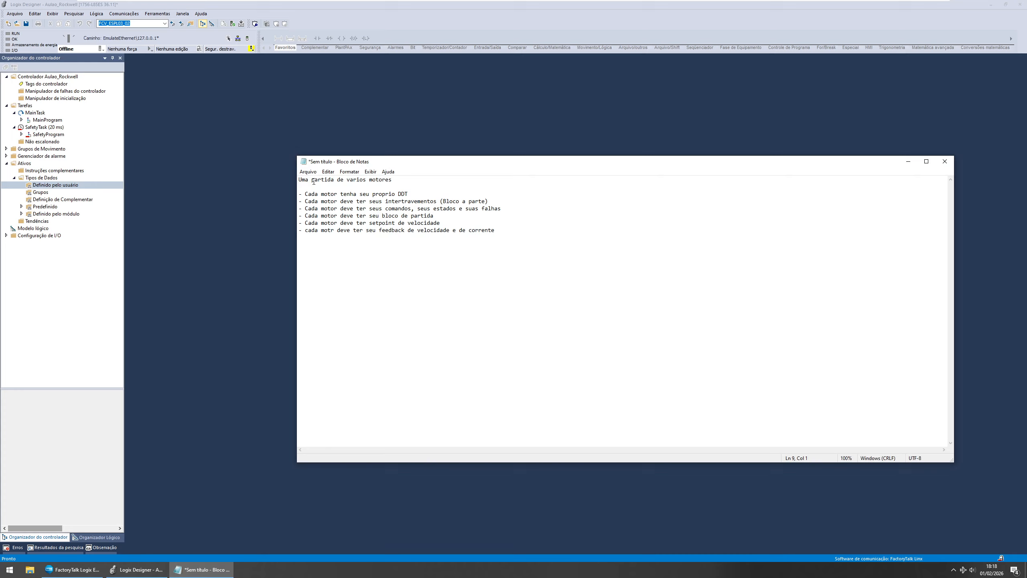
drag(305, 181, 387, 183)
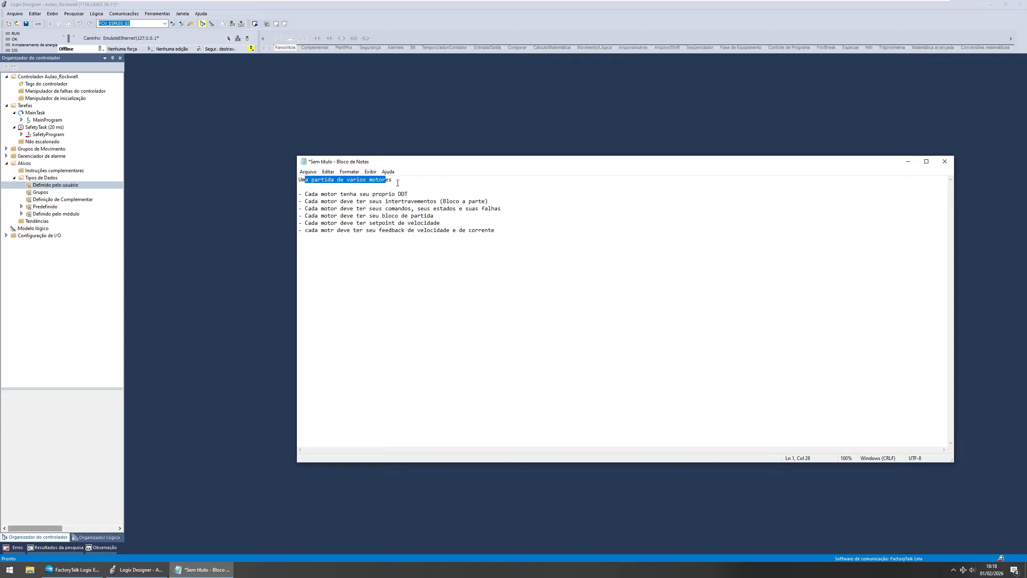
drag(299, 194, 409, 193)
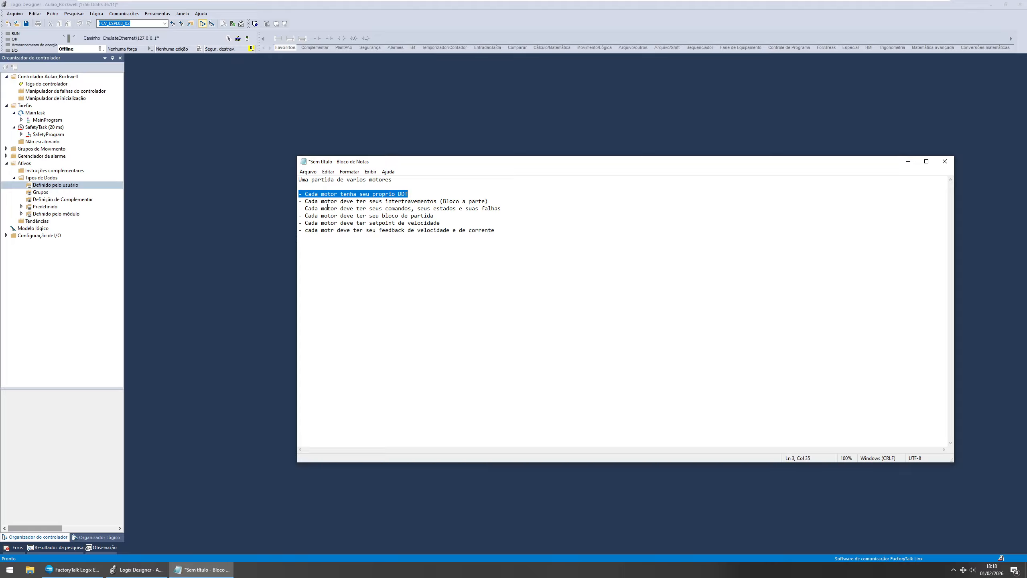
drag(305, 201, 488, 199)
click(487, 201)
click(404, 210)
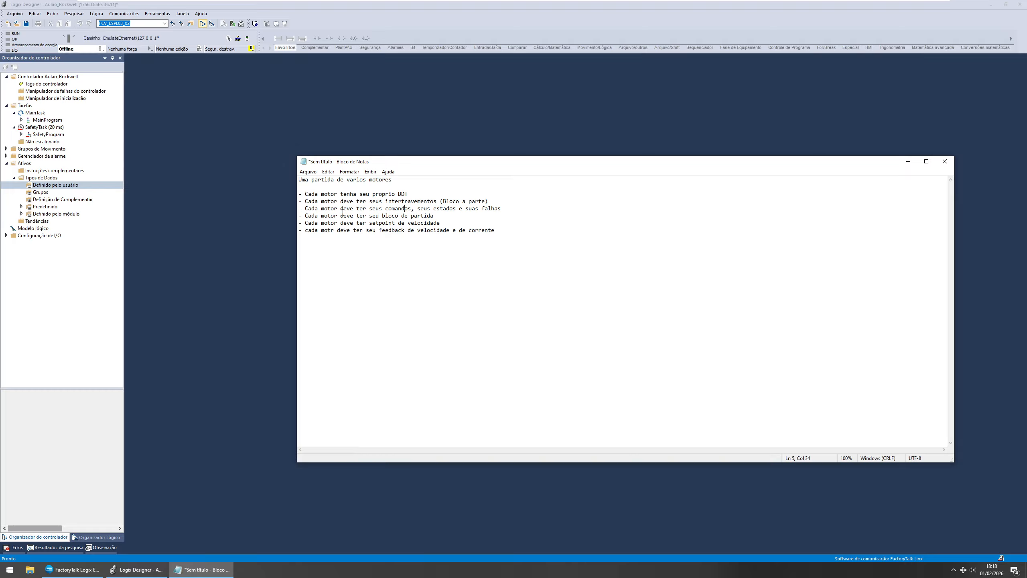
drag(305, 210, 501, 207)
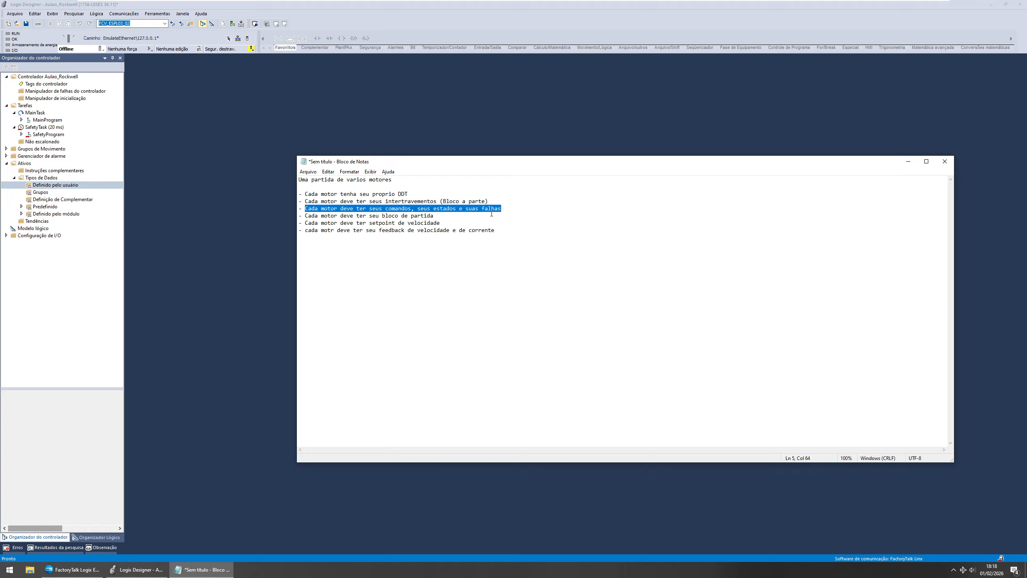
click(366, 222)
drag(313, 218, 436, 212)
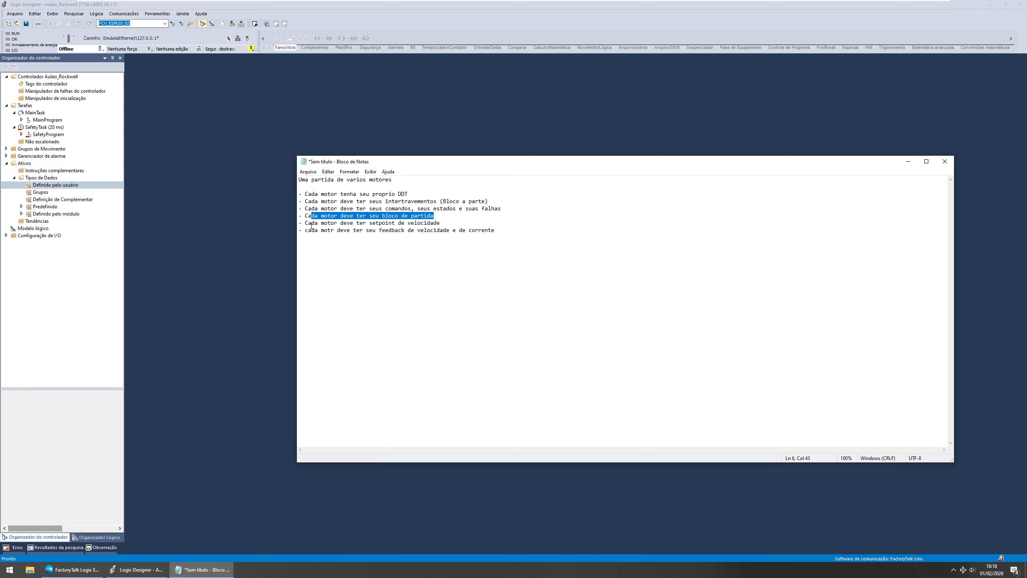
drag(309, 224, 440, 221)
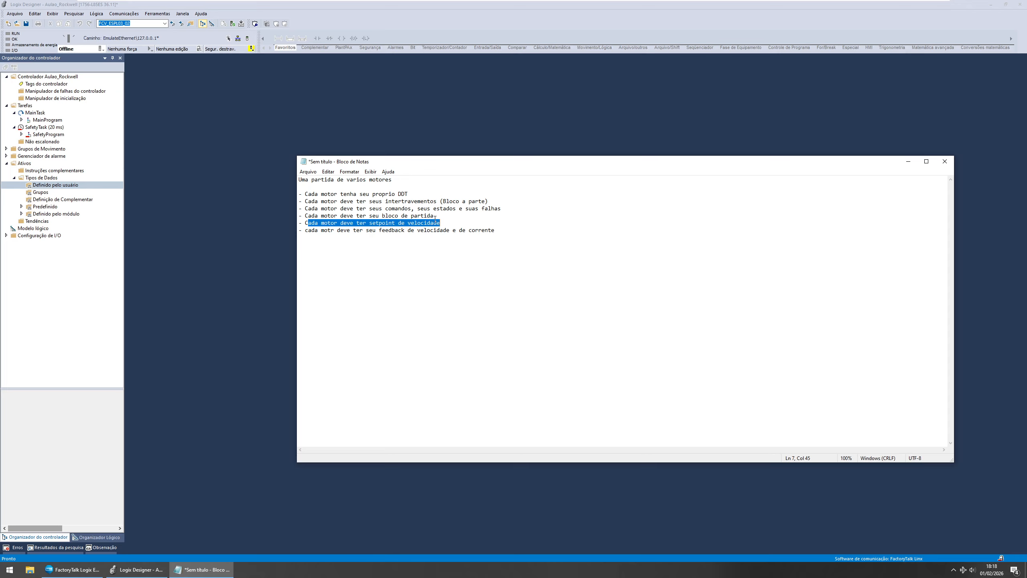
drag(327, 230, 489, 230)
click(603, 252)
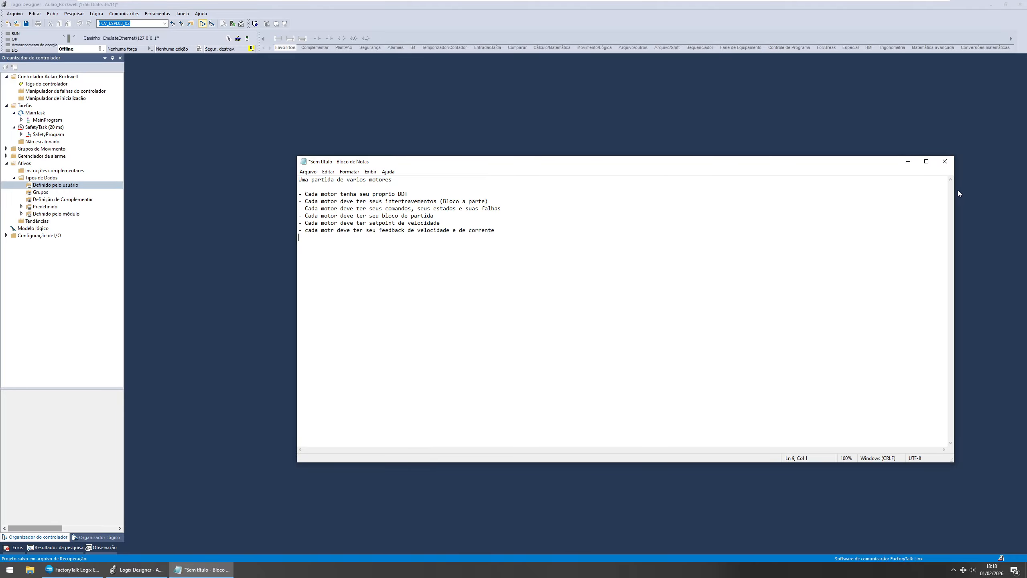
drag(955, 190, 606, 190)
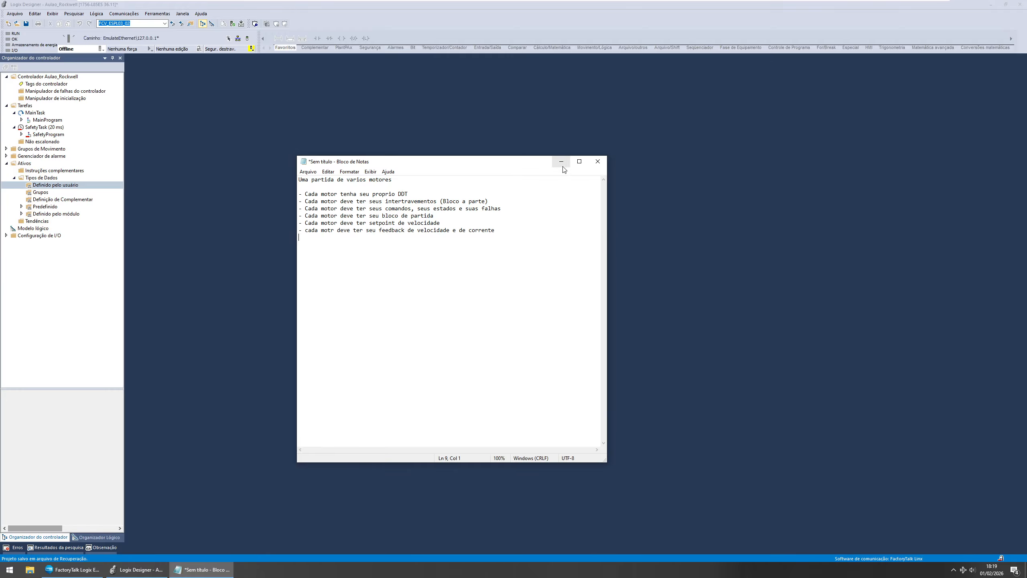
click(561, 162)
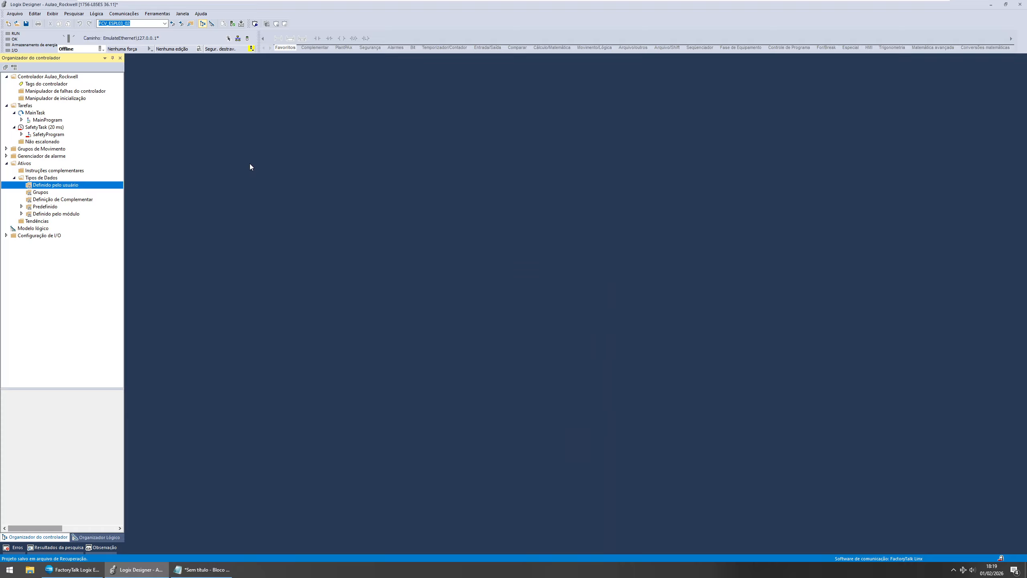
Step: Go online with the emulated controller
key(Num_Lock)
key(Num_Lock)
click(101, 49)
click(140, 171)
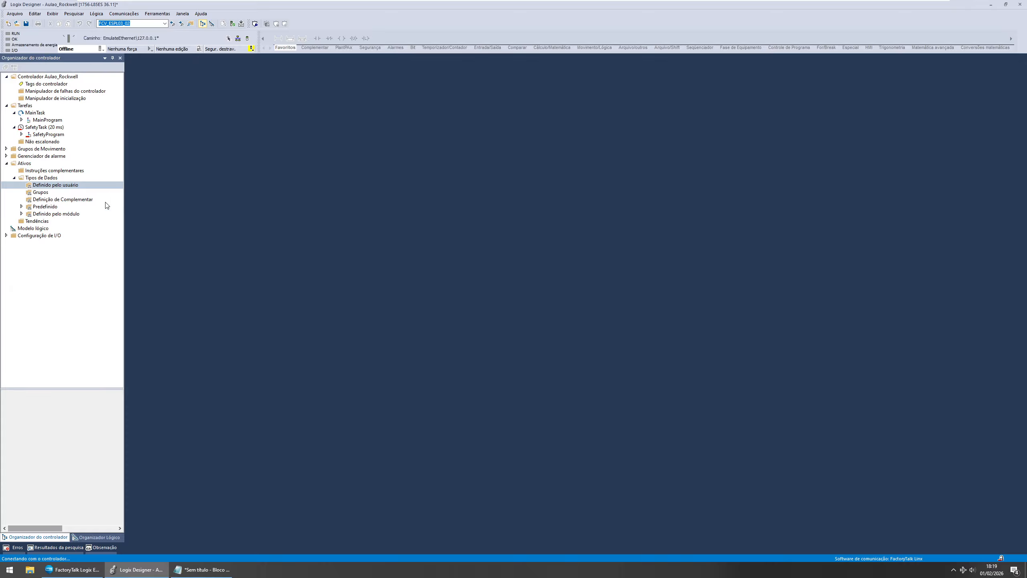
Step: Create a new user-defined data type named MOTOR with the description DDT MOTOR
click(67, 185)
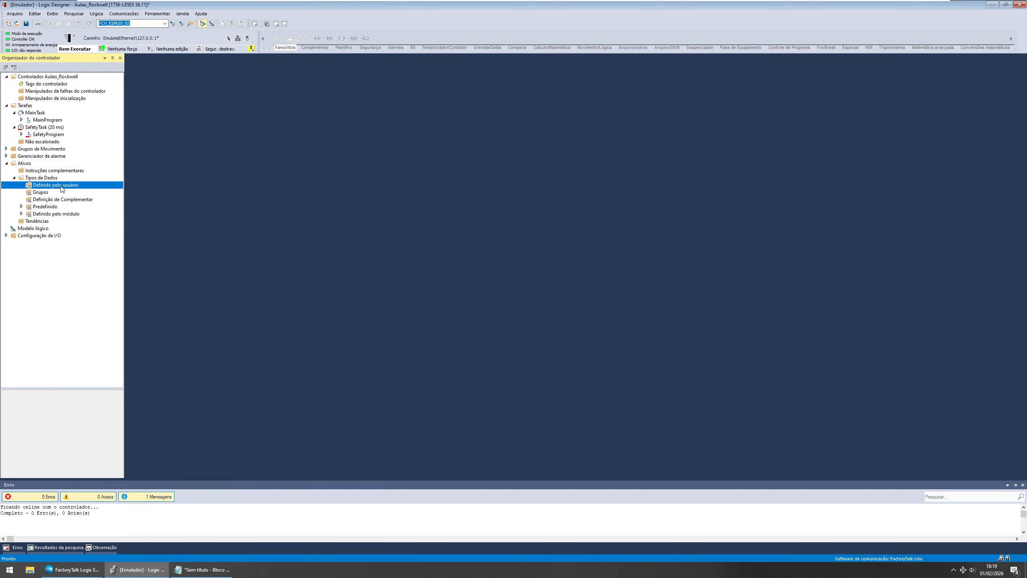
right_click(67, 185)
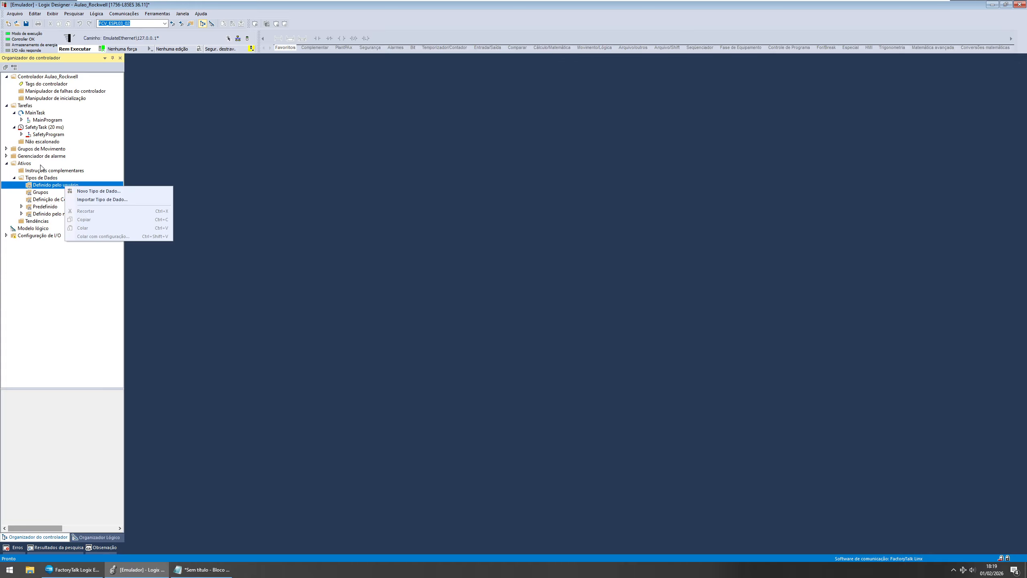
click(27, 162)
click(47, 178)
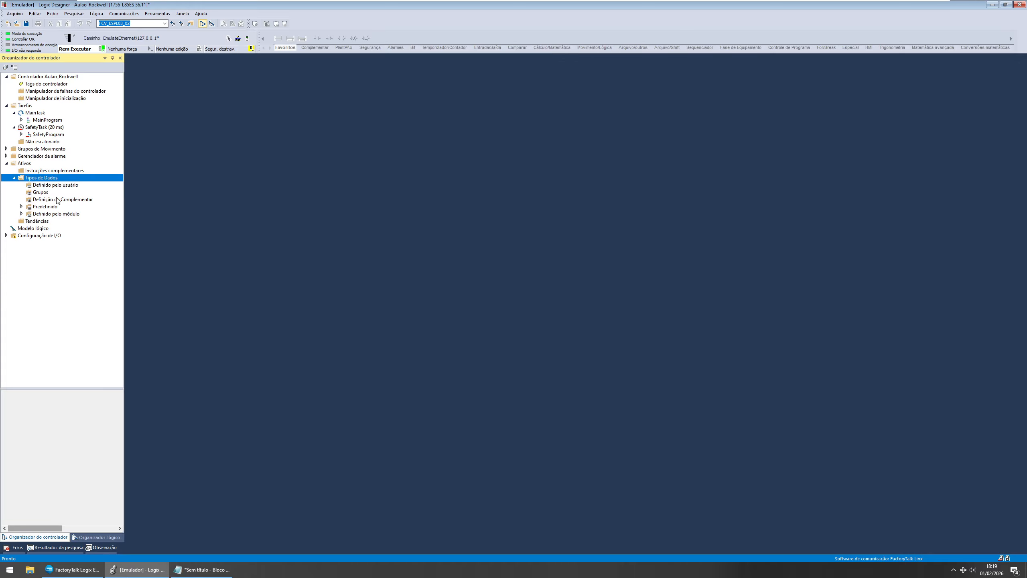
right_click(54, 186)
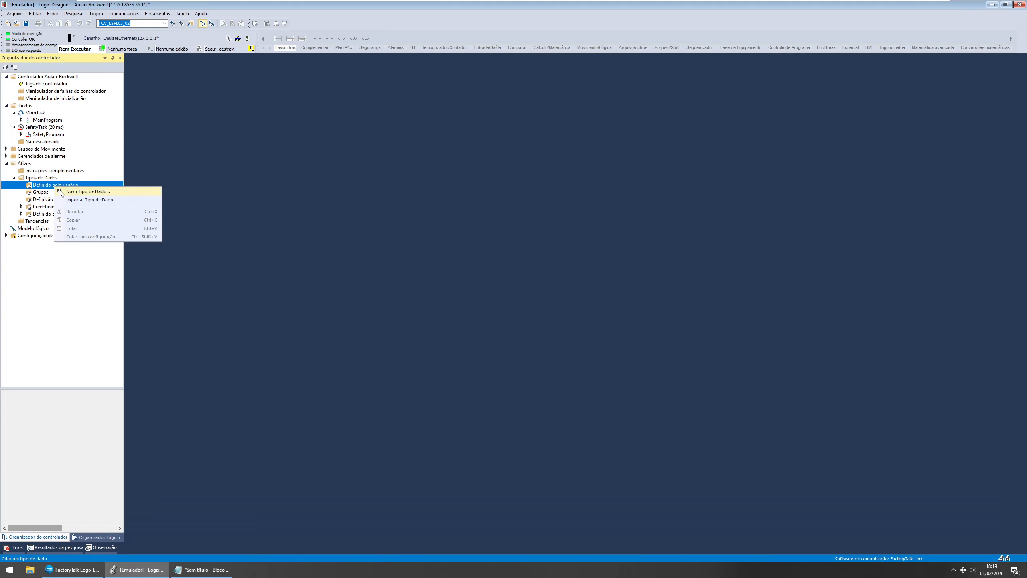
click(137, 192)
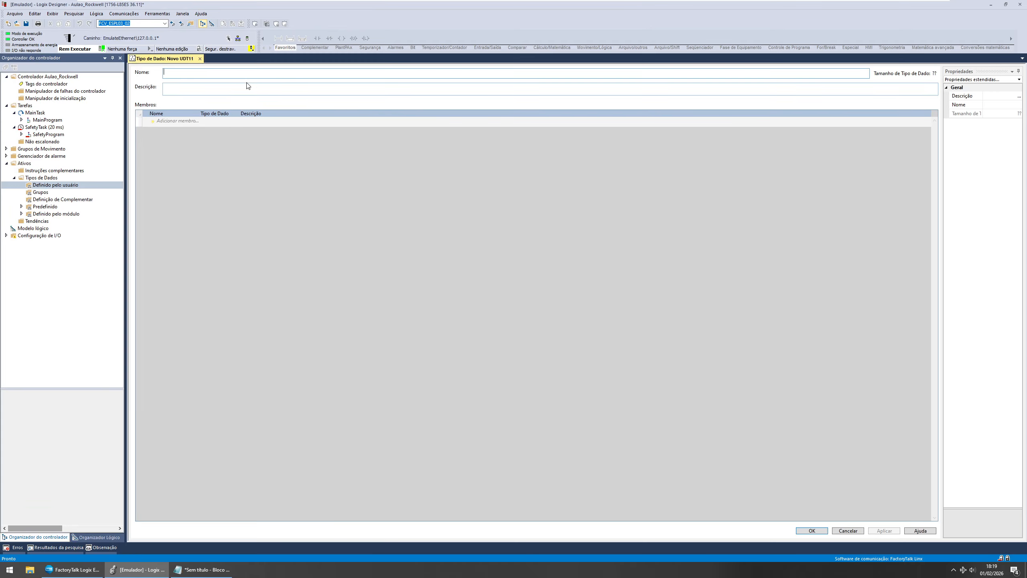
text(MOTORDDT MOTOR)
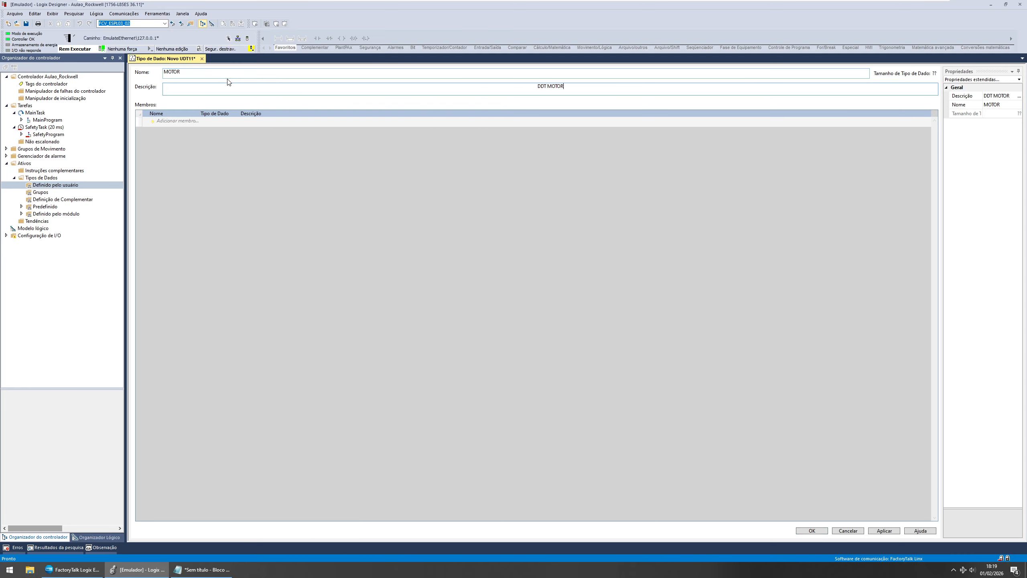
key(Tab)
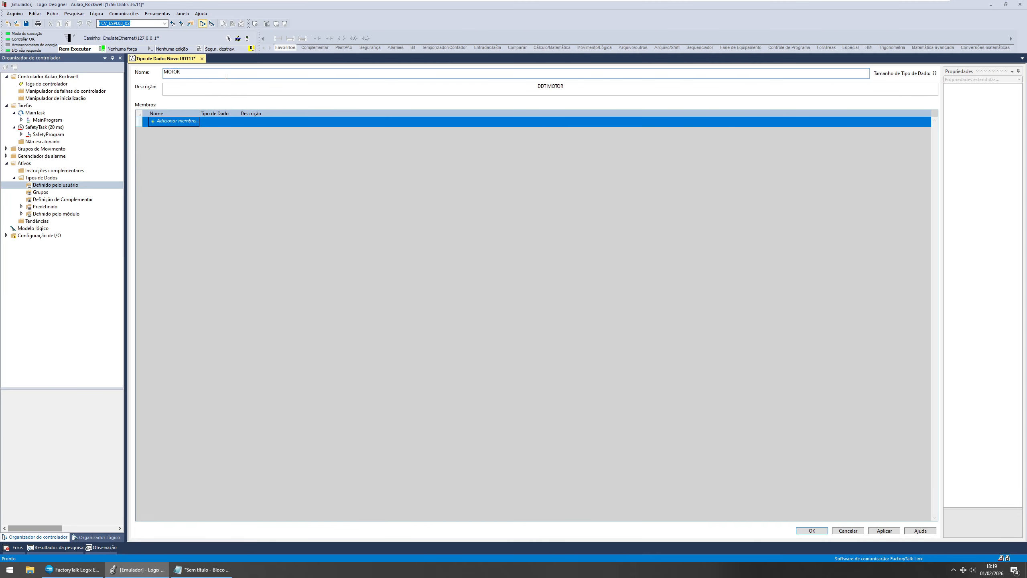
Step: Add a member named CMD of data type SINT to the MOTOR data type
click(202, 569)
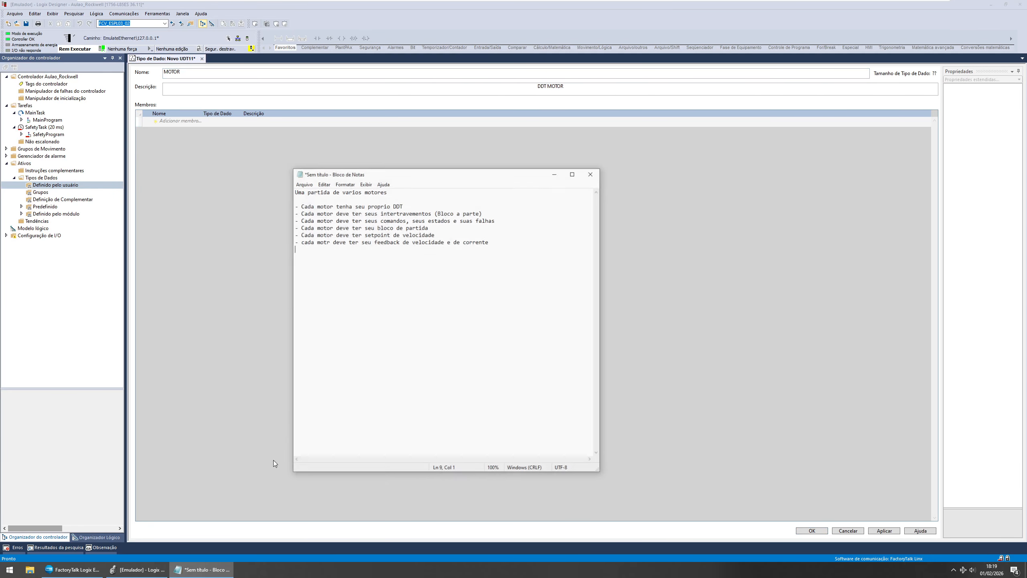
drag(478, 167, 481, 268)
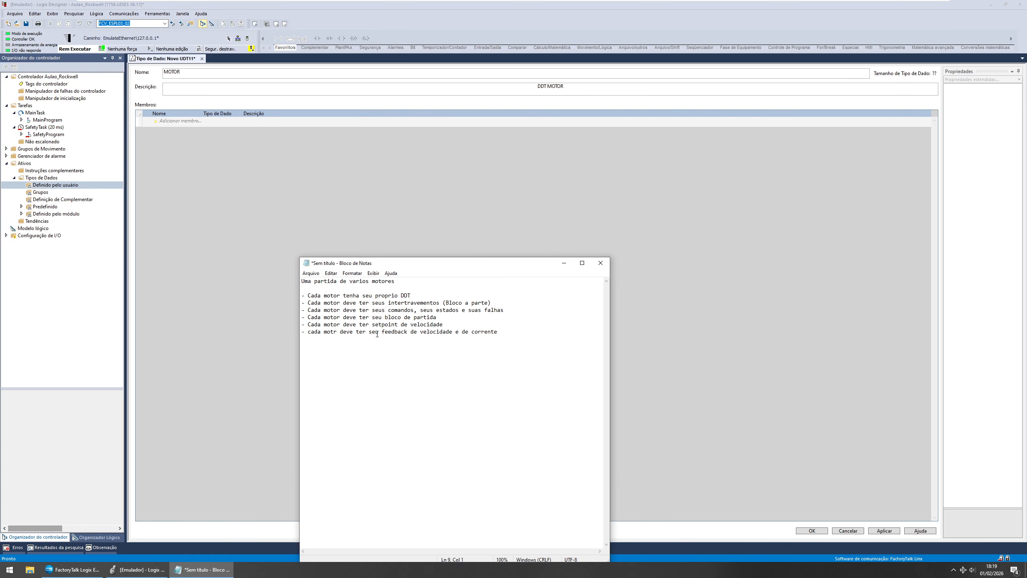
drag(387, 310, 414, 310)
click(182, 123)
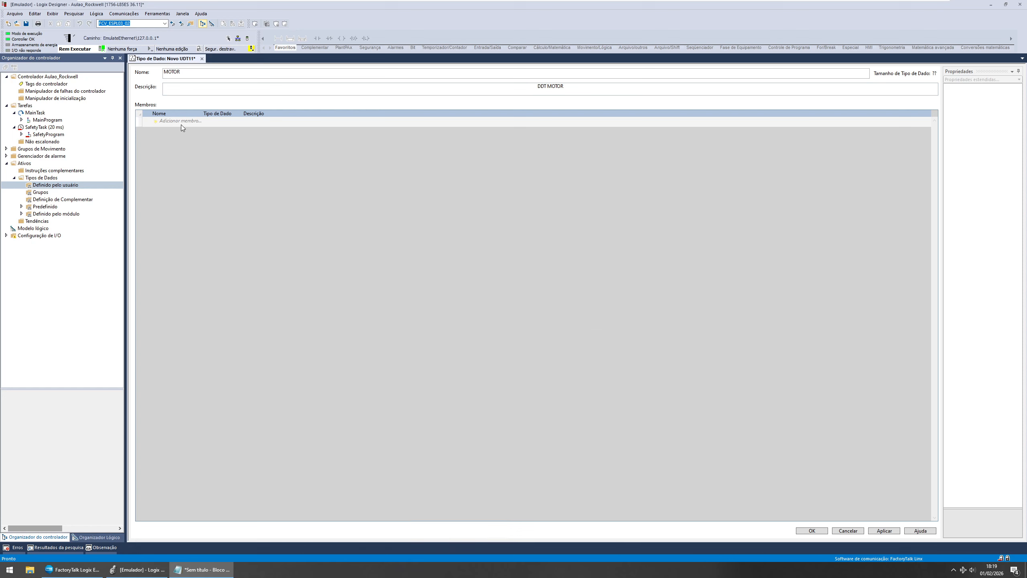
text(CMD)
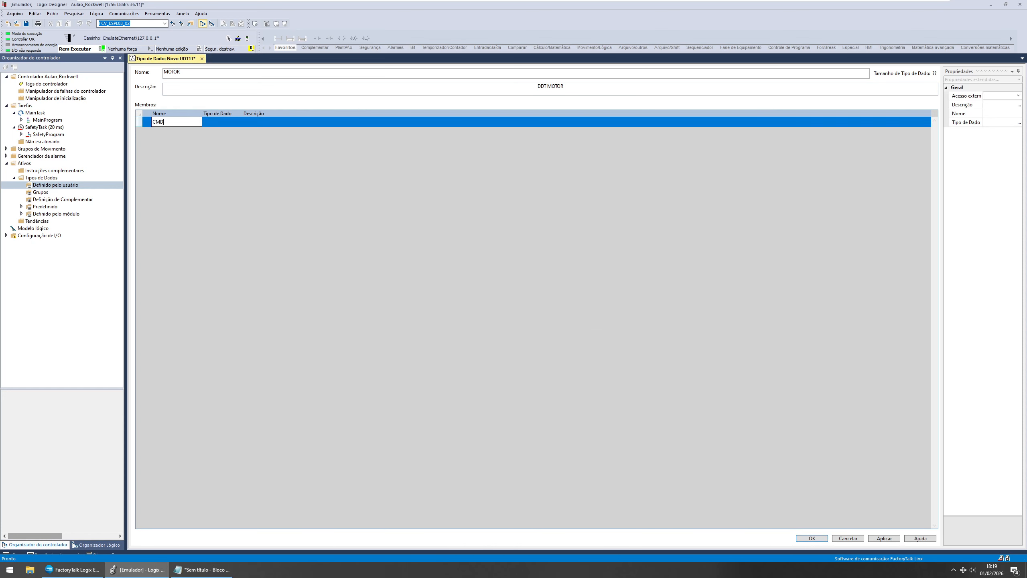
key(Tab)
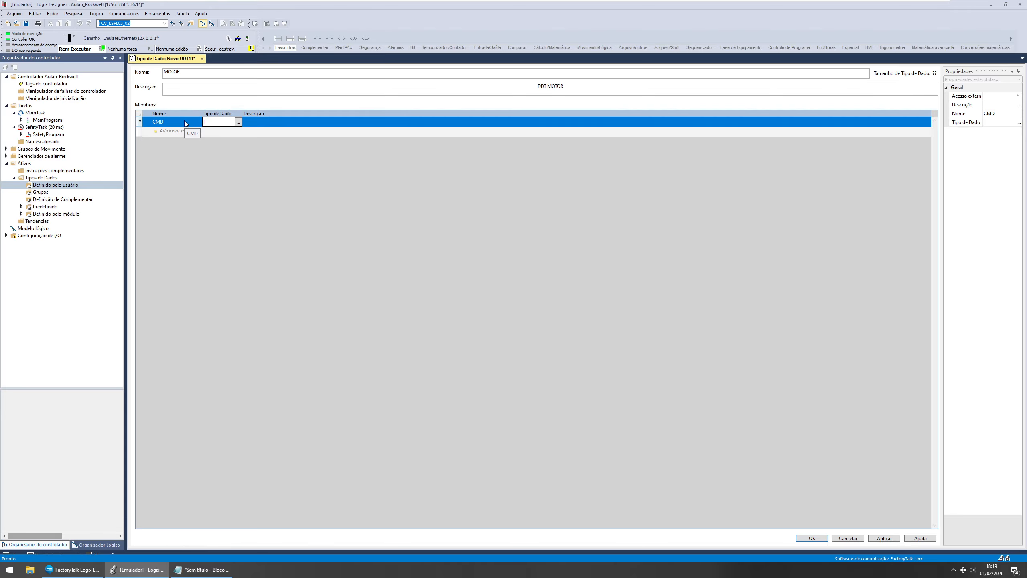
text(SINT)
key(Return)
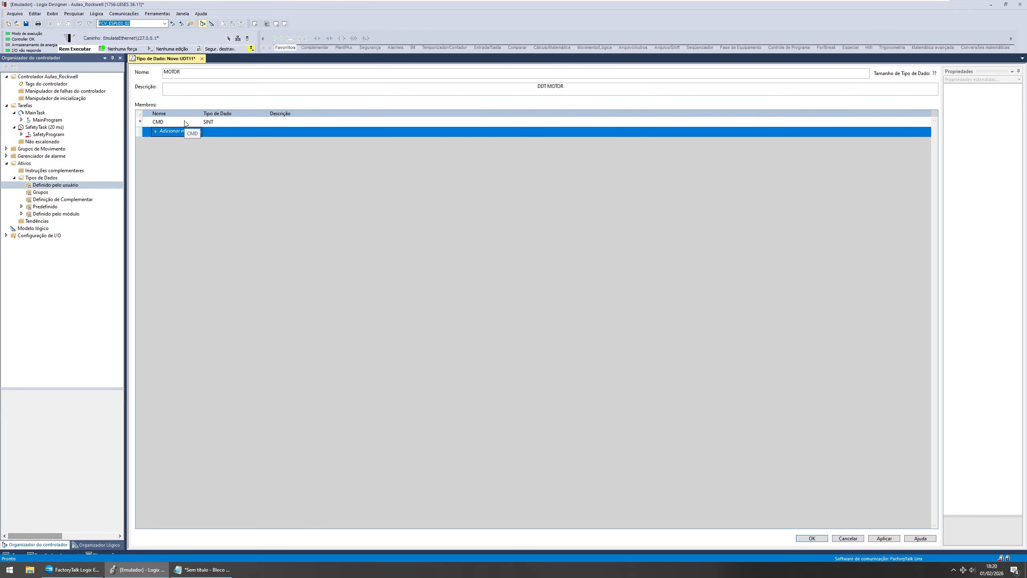
Step: Add members EST and FAL, both of data type SINT
text(EST)
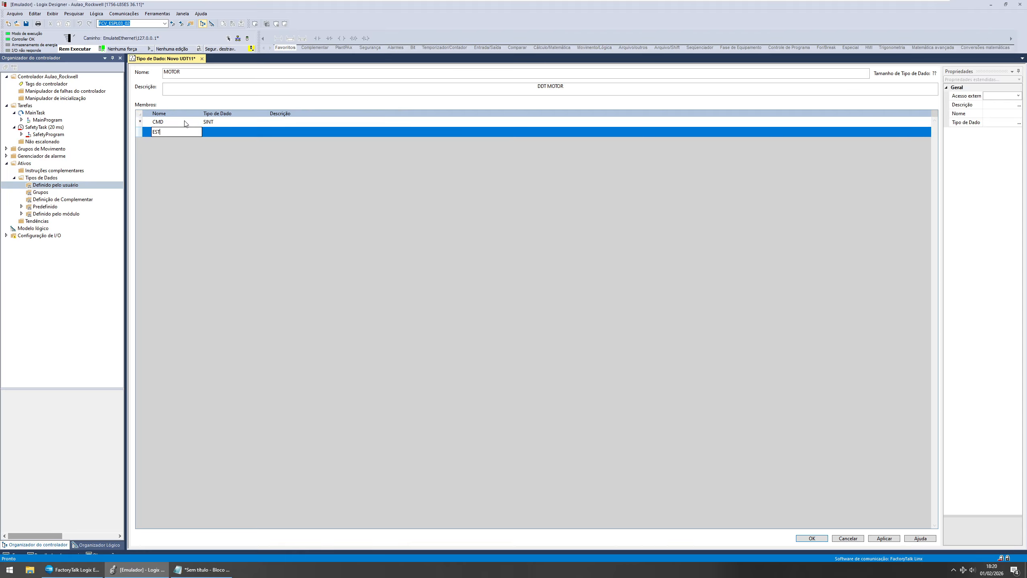
key(Tab)
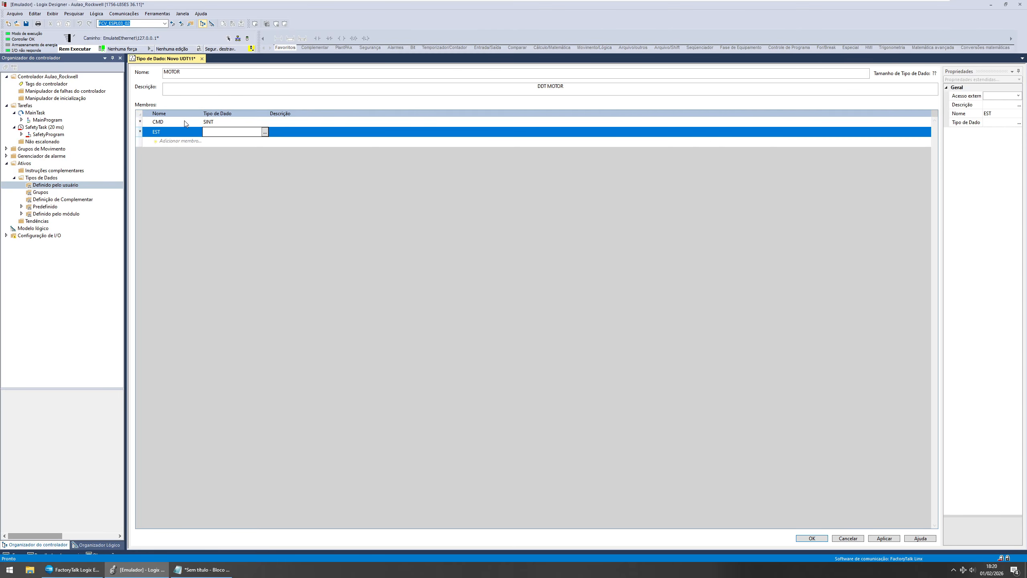
text(SINT)
key(Tab)
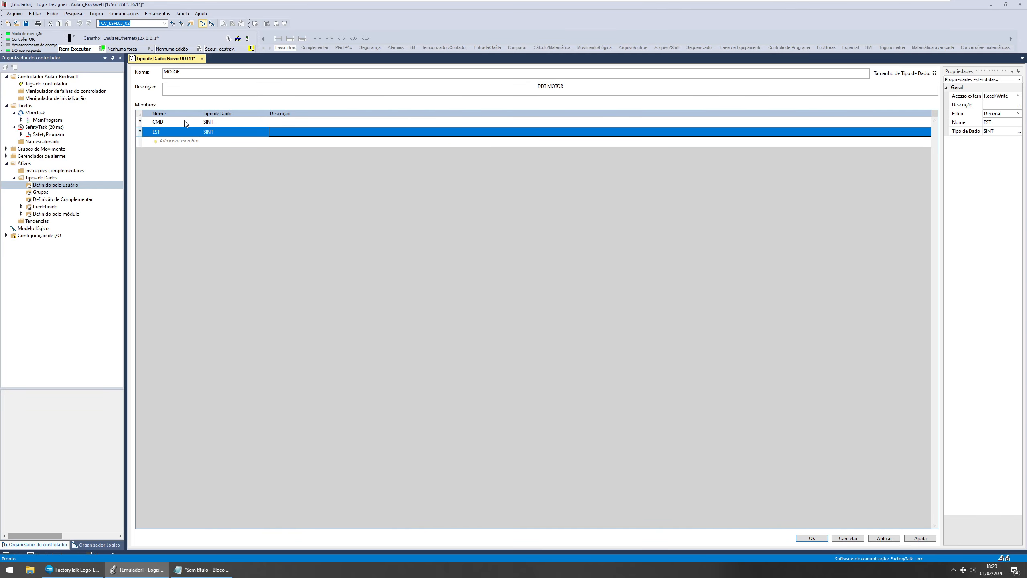
key(Tab)
text(FAL)
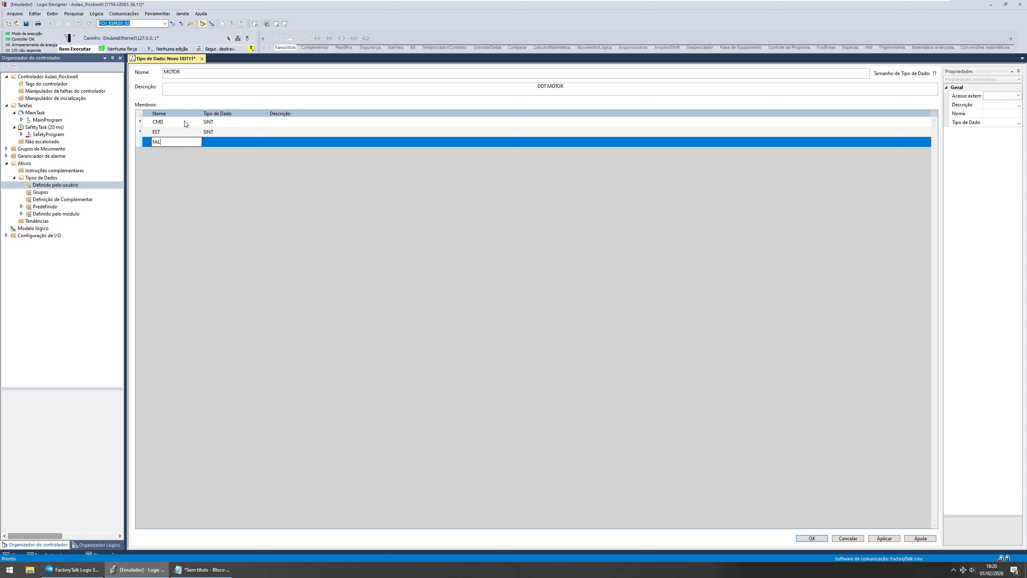
key(Tab)
text(SINT)
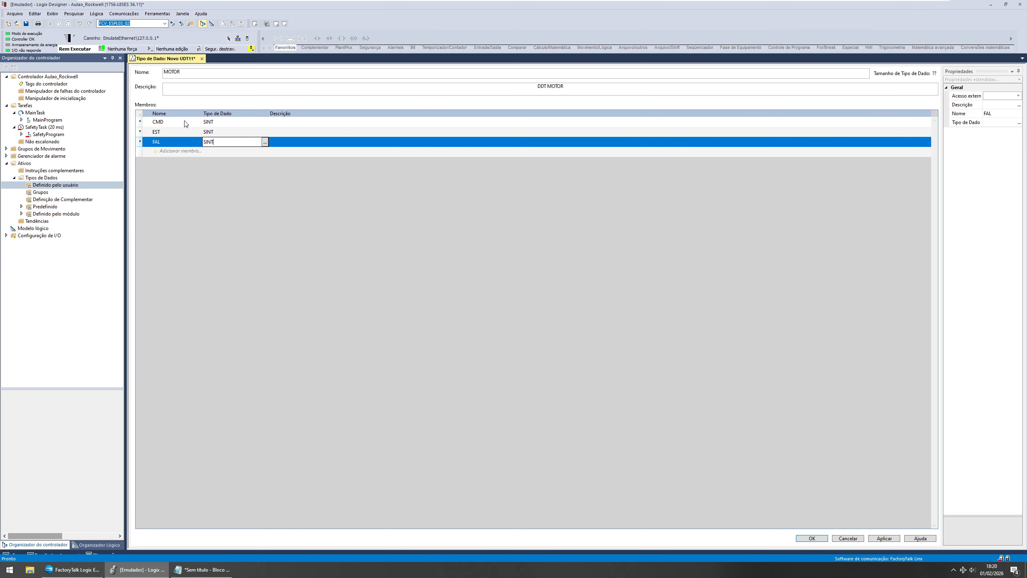
key(Tab)
key(Tab)
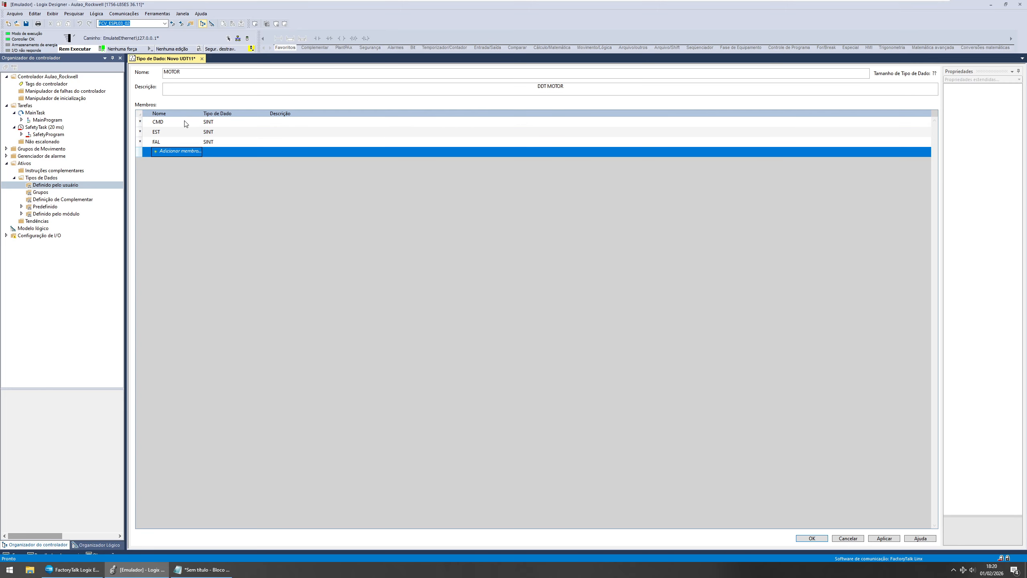
Step: Add a member named SPVEL of data type SINT
click(193, 573)
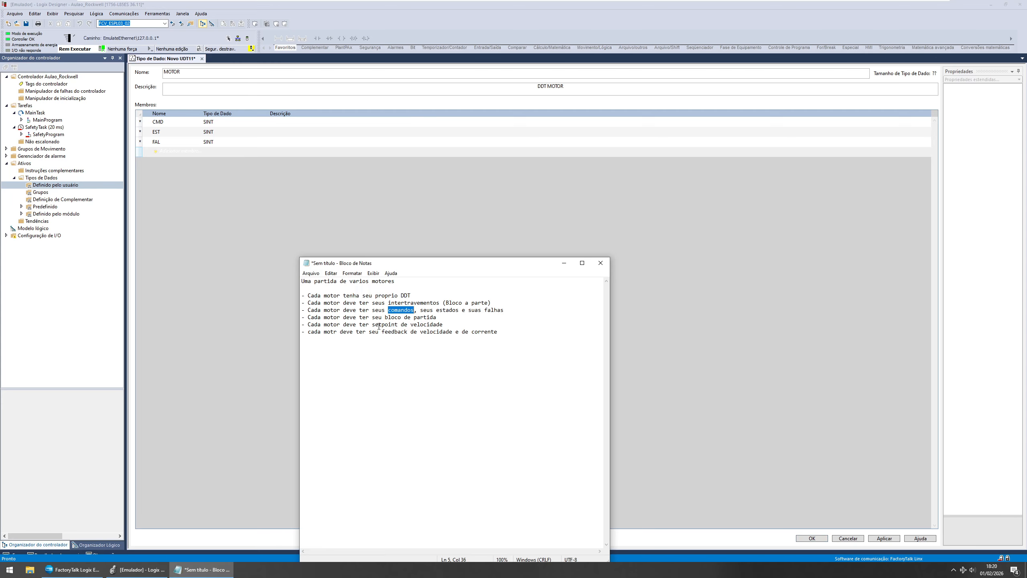
click(175, 156)
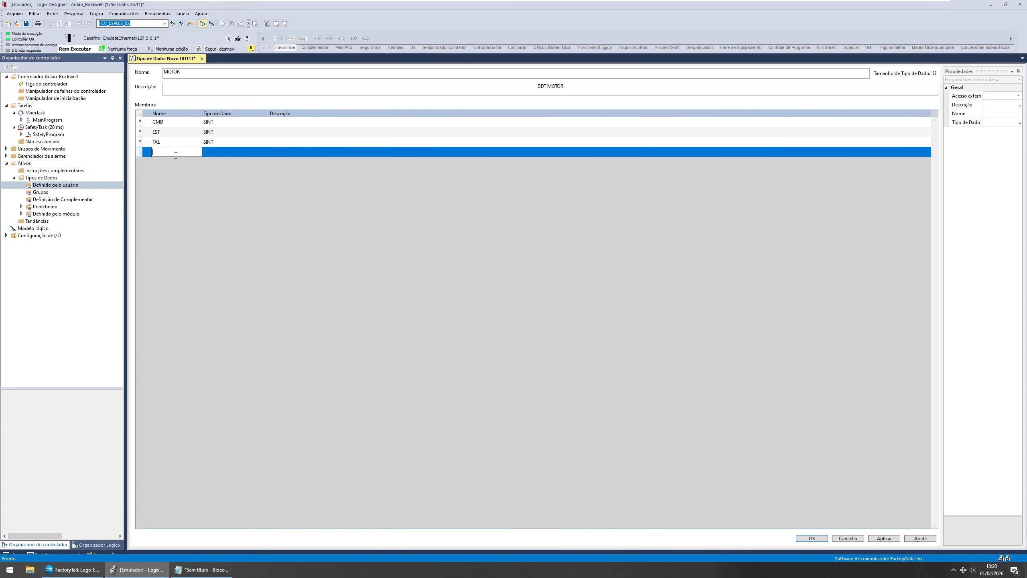
text(SPVEL)
key(Tab)
text(SINT)
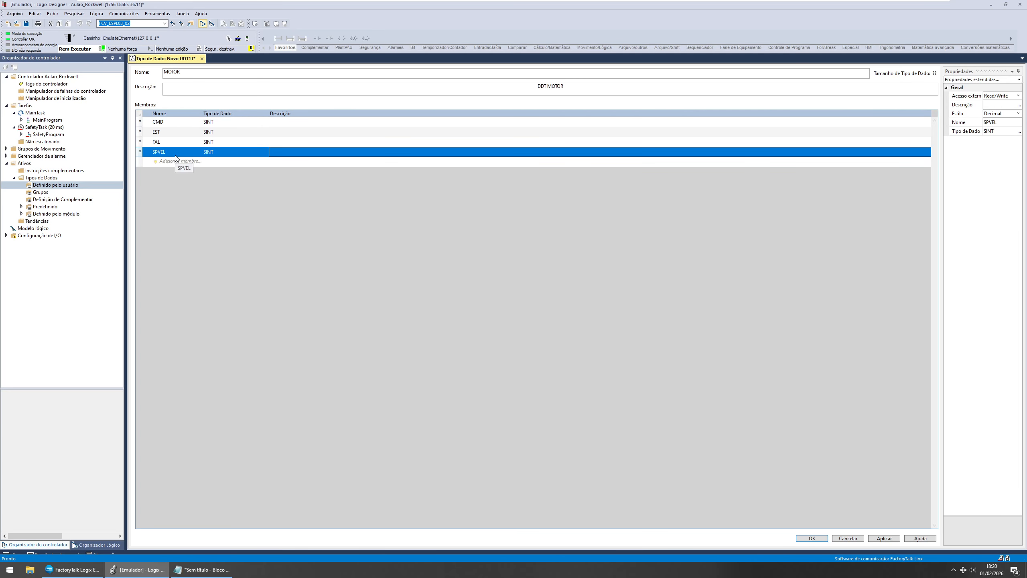
key(Return)
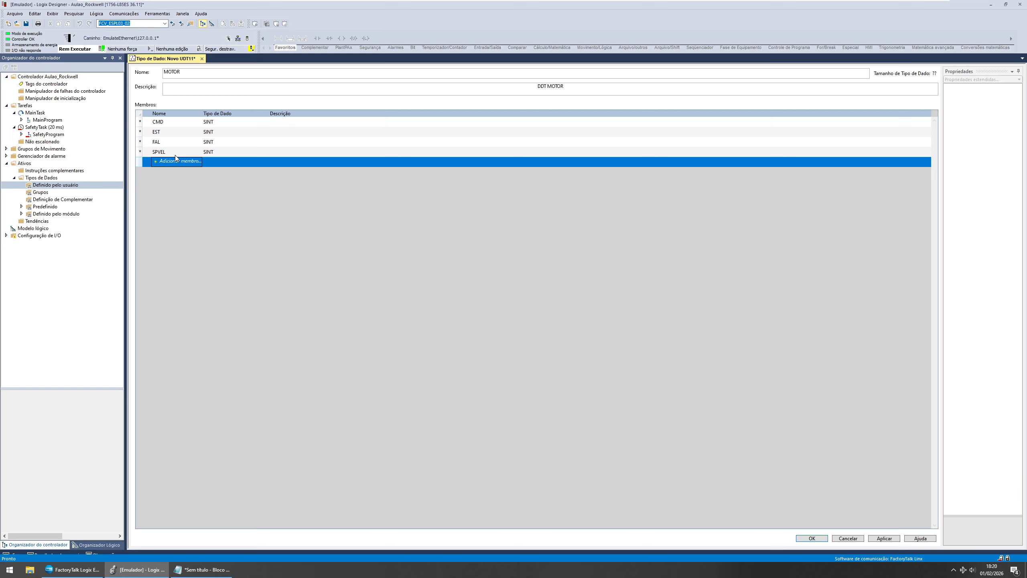
Step: Add a member named IT of data type SINT to the MOTOR data type
text(IT)
key(Tab)
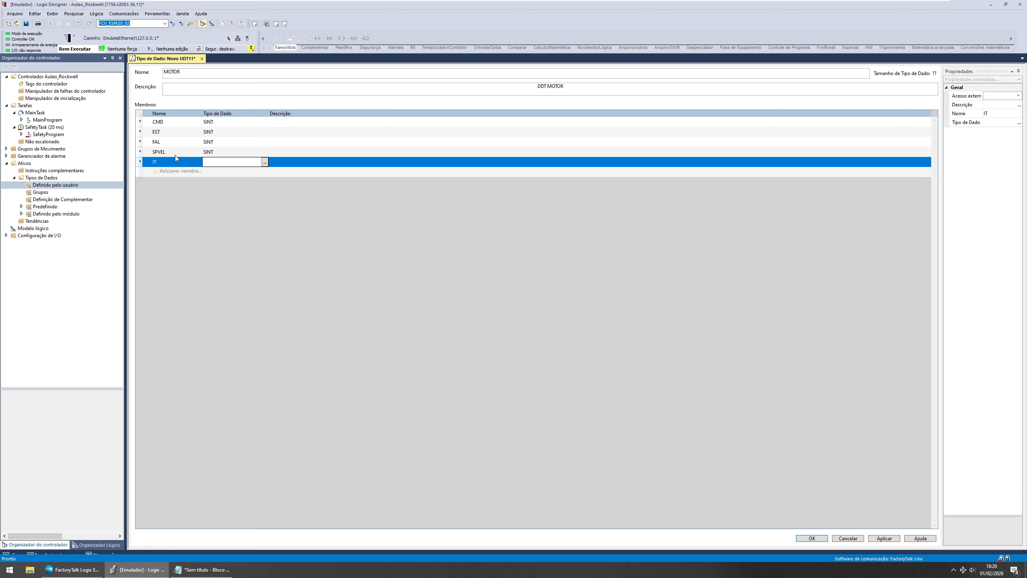
text(SINT)
key(Tab)
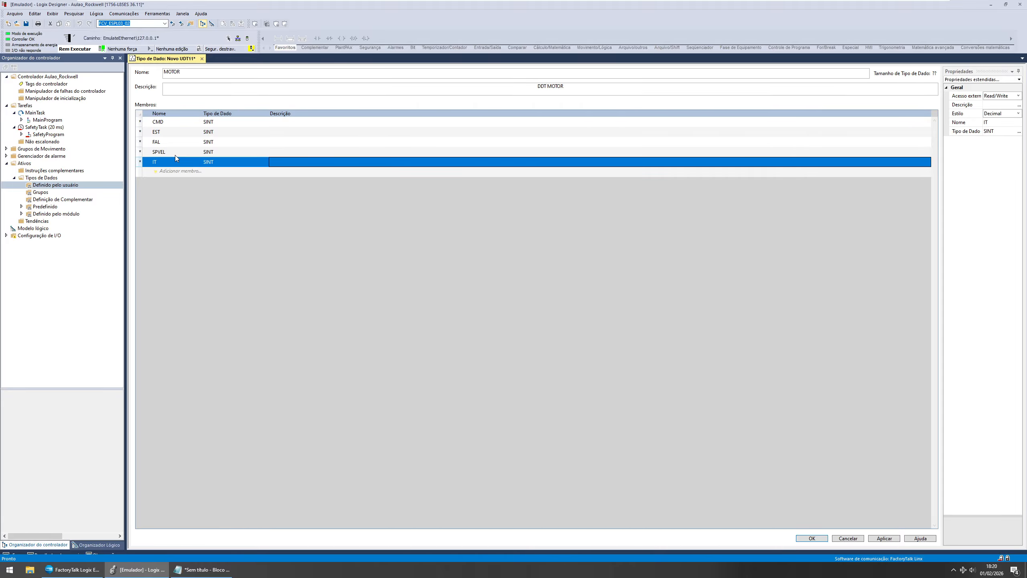
Step: Add a member named VEL of data type SINT
key(Tab)
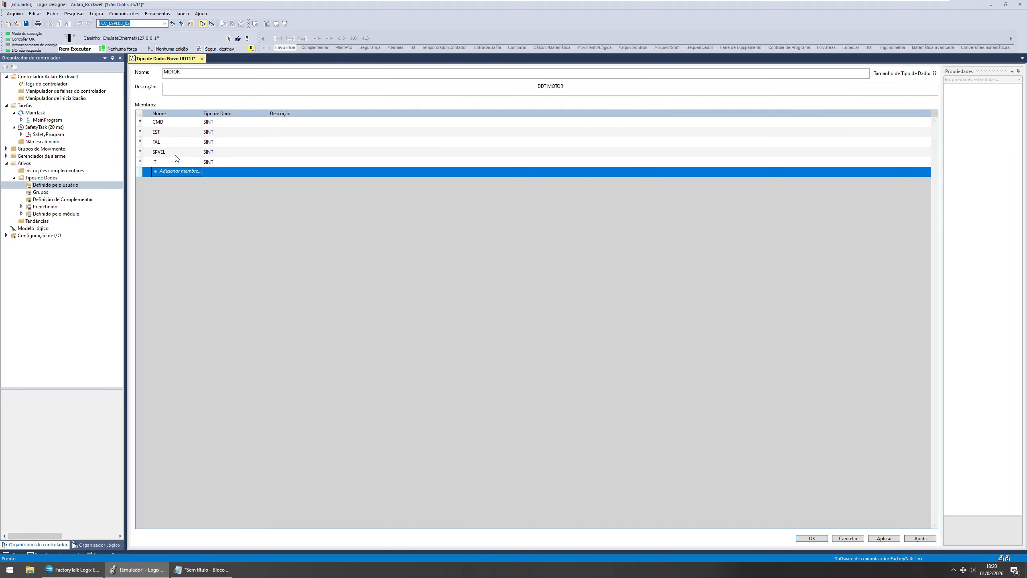
text(VEL)
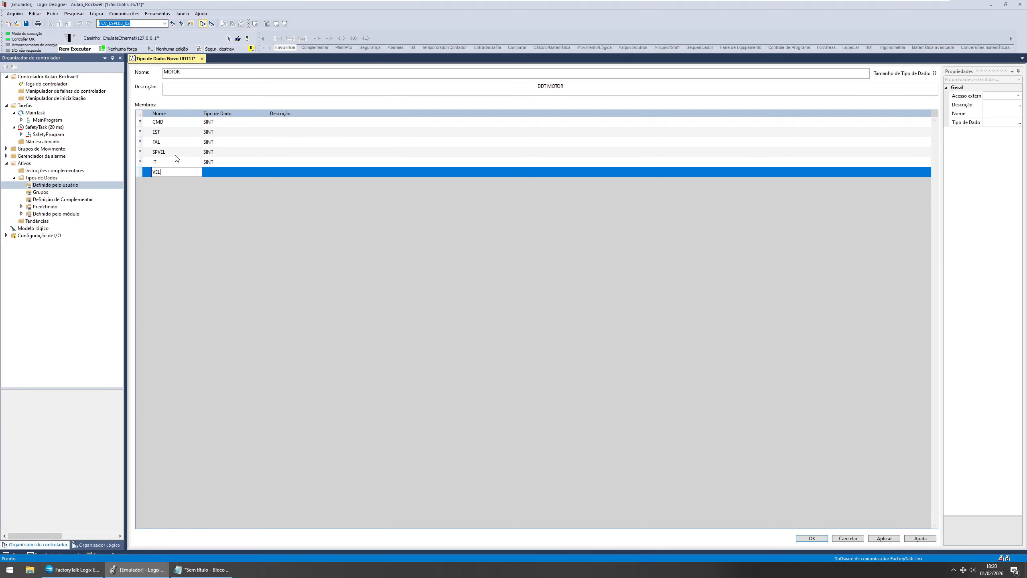
text(F)
key(Tab)
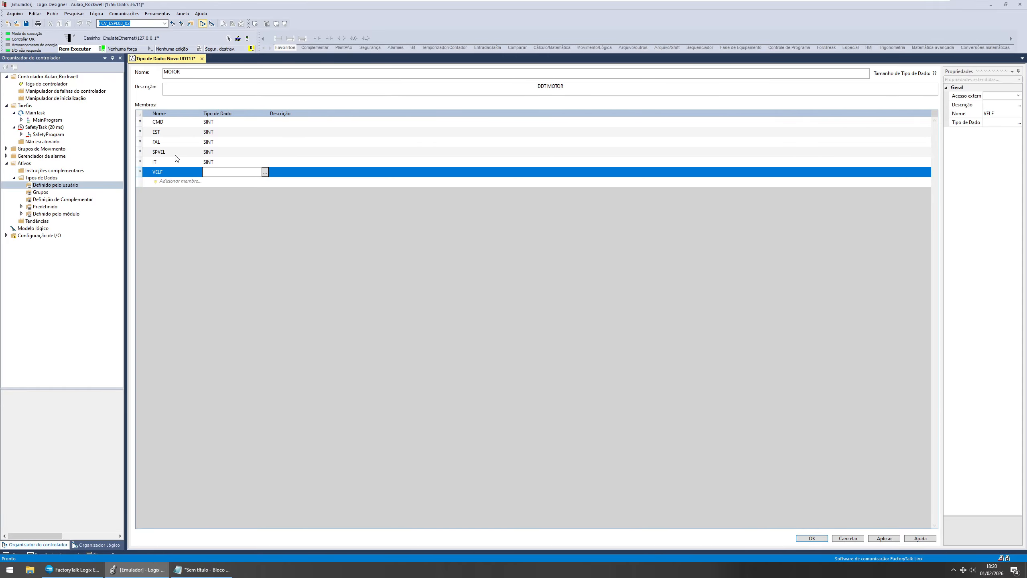
click(173, 173)
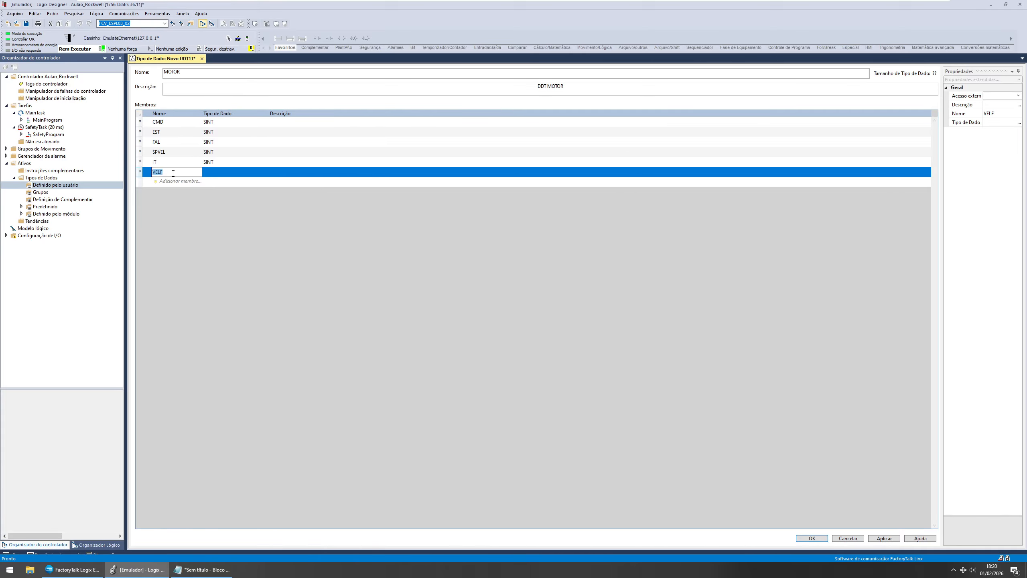
click(172, 171)
key(Tab)
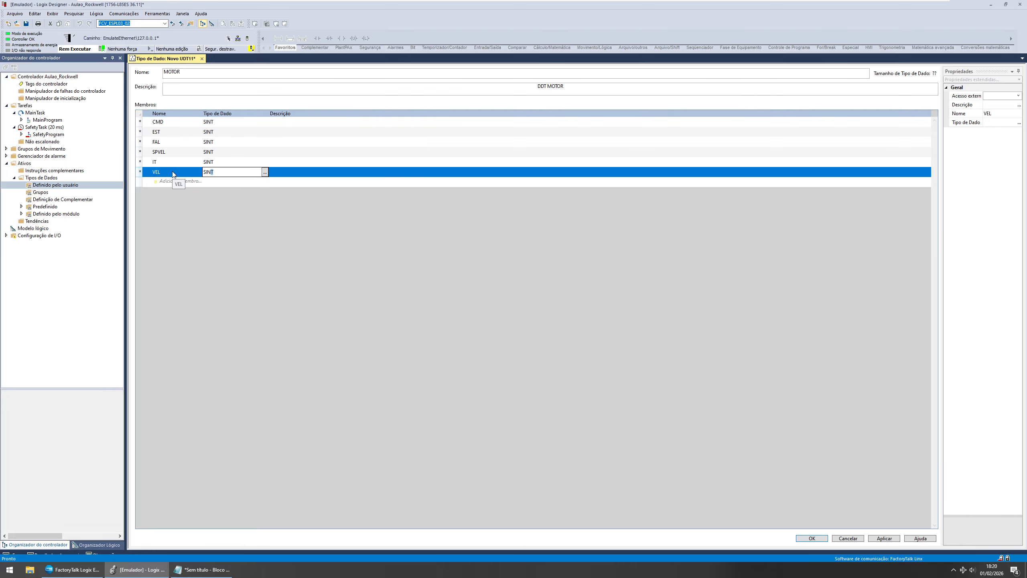
key(Tab)
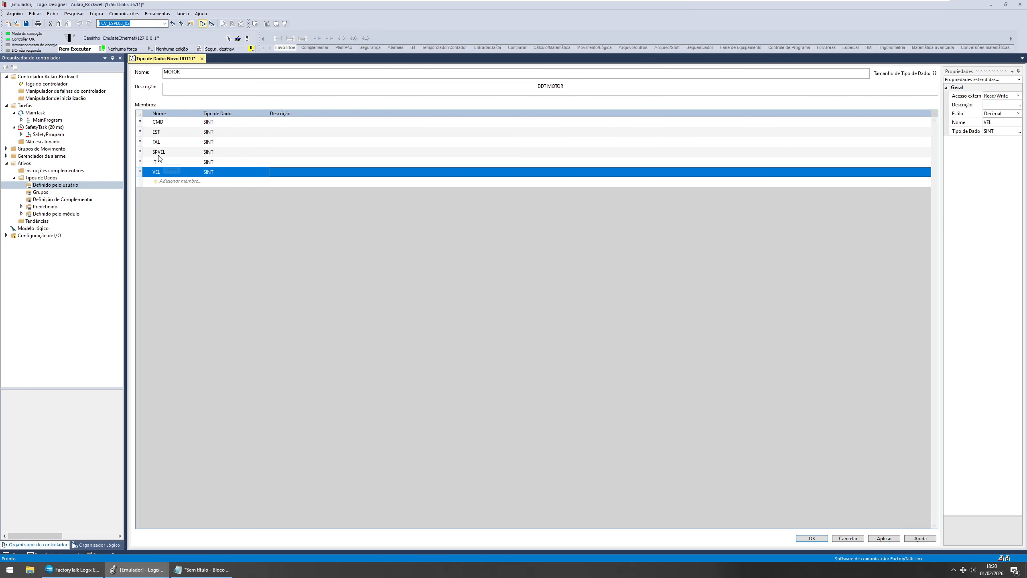
Step: Add a member named INTER of data type SINT
click(175, 182)
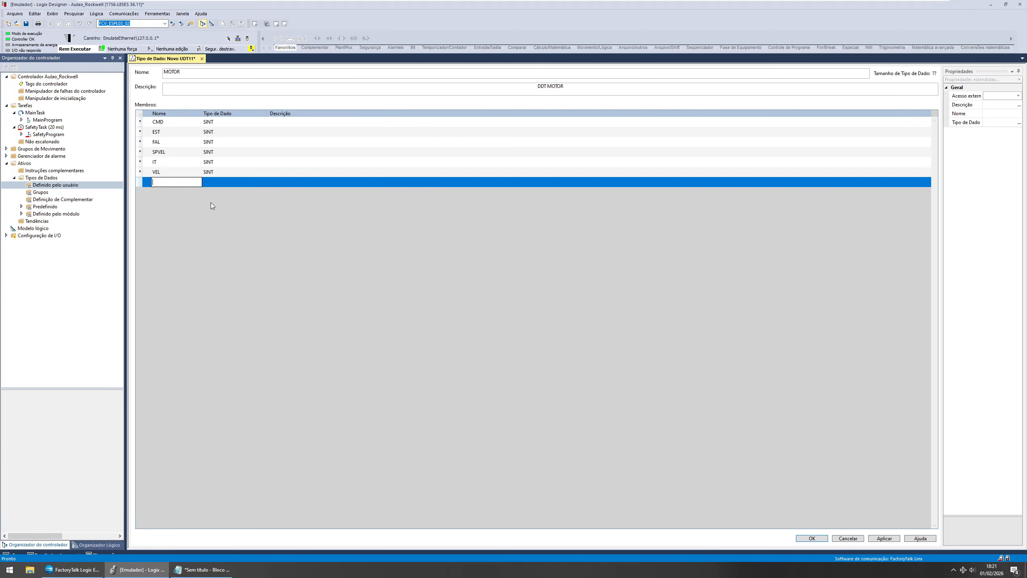
text(INTER)
key(Tab)
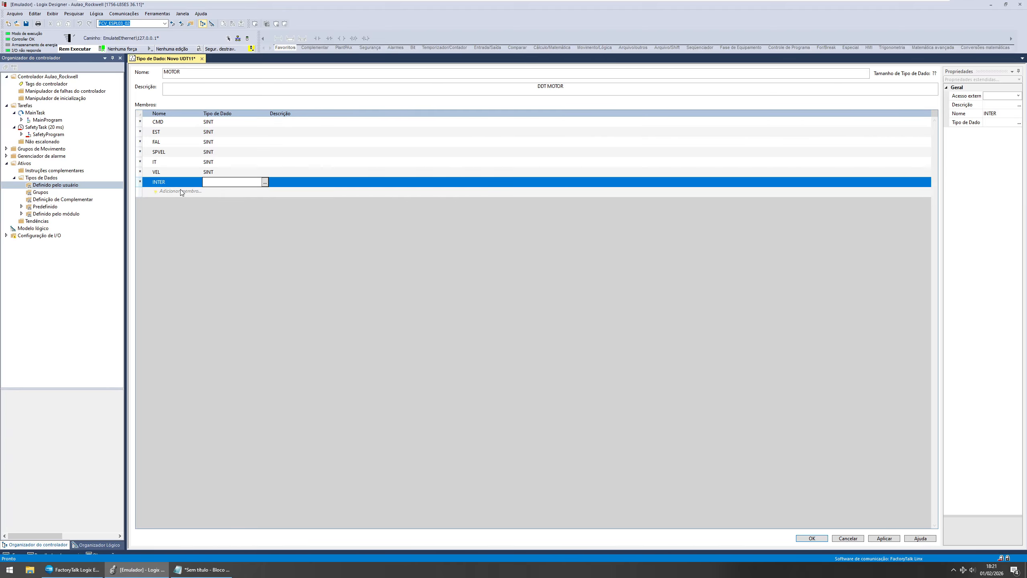
key(Tab)
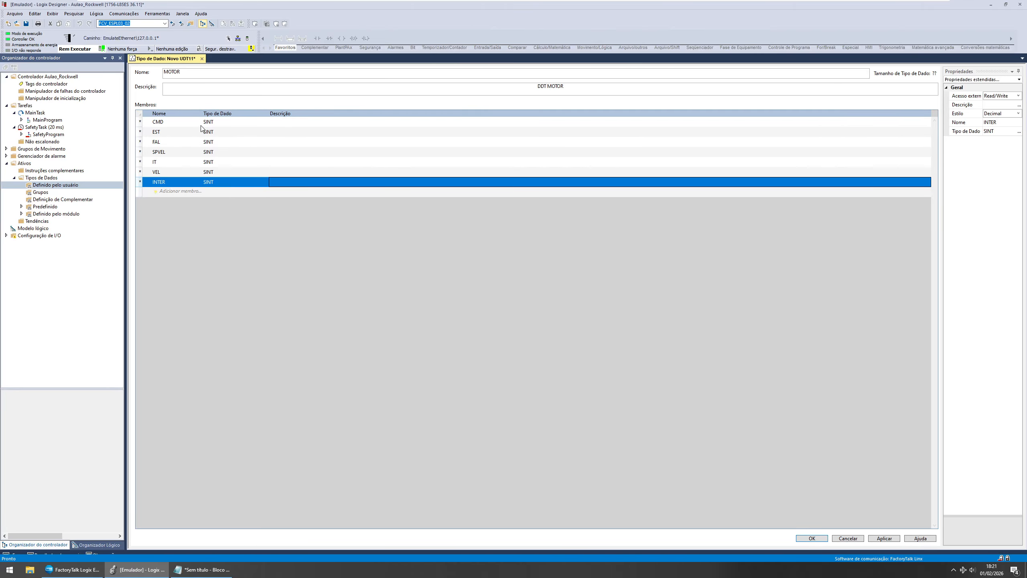
Step: Review each member row of the MOTOR data type in turn
click(240, 72)
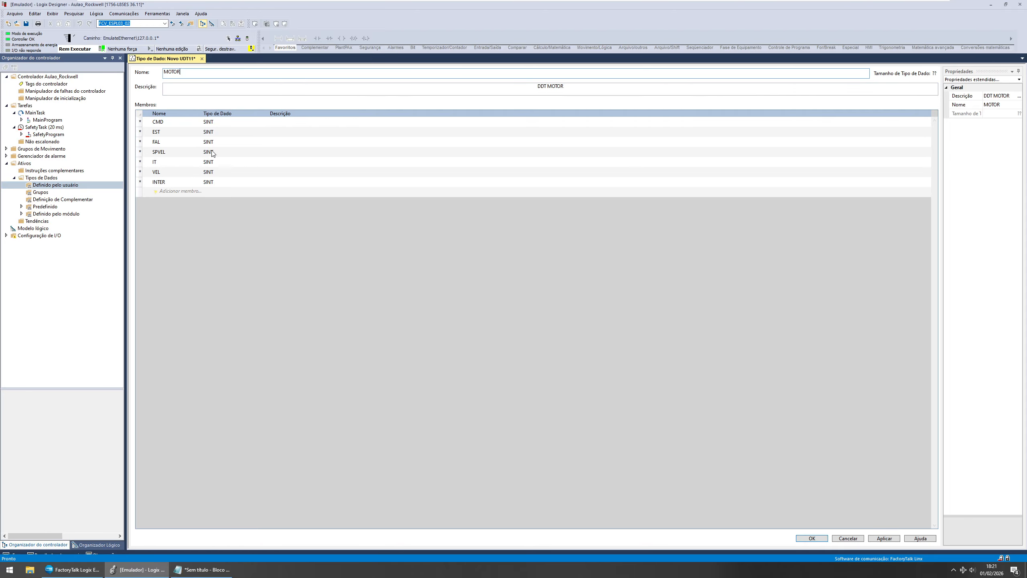
click(139, 123)
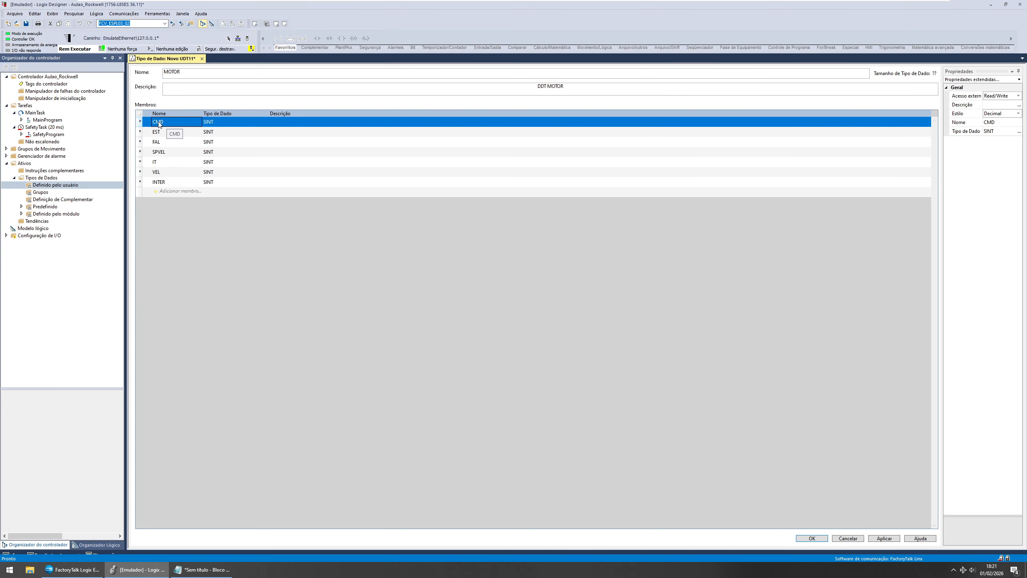
click(234, 123)
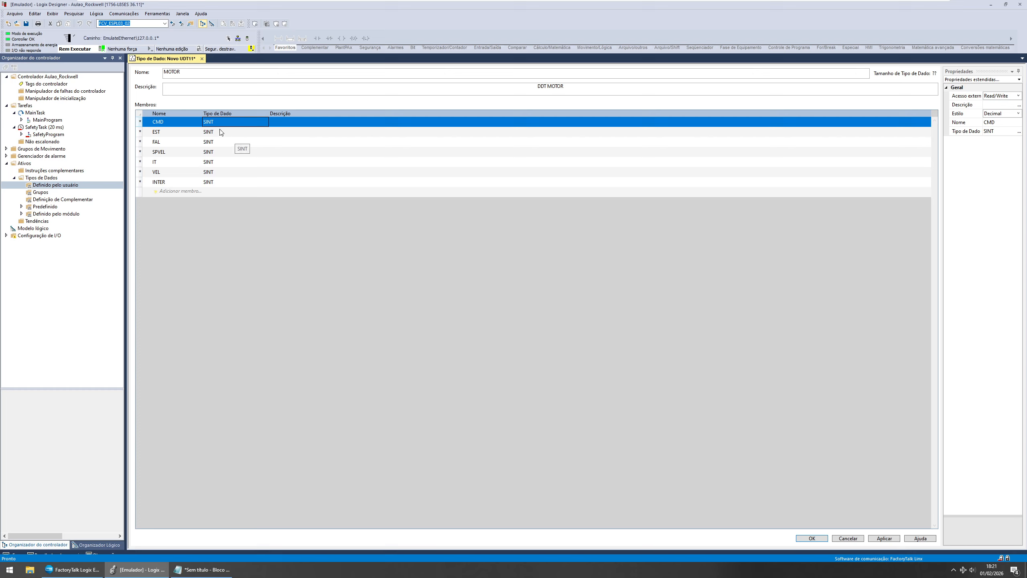
click(221, 132)
click(171, 141)
click(167, 152)
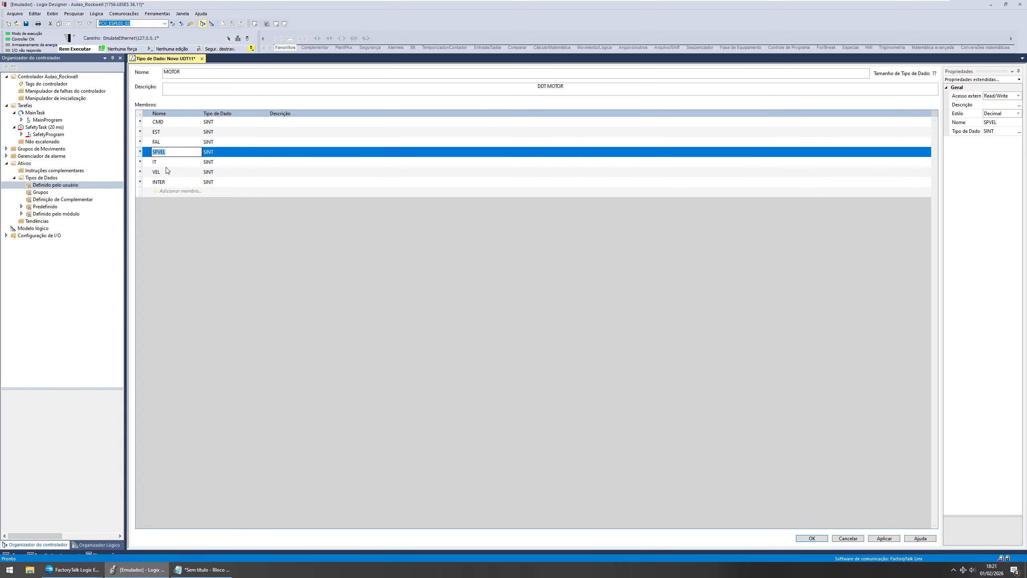
click(166, 162)
click(167, 172)
click(161, 183)
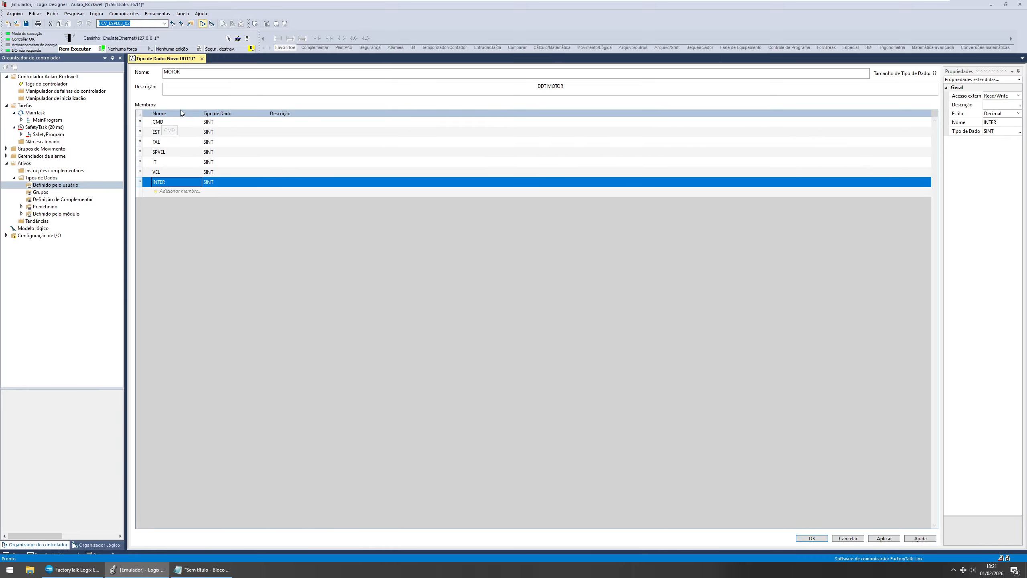
Step: Close the data type editor saving MOTOR, and select it under the user-defined data types
click(202, 59)
click(472, 300)
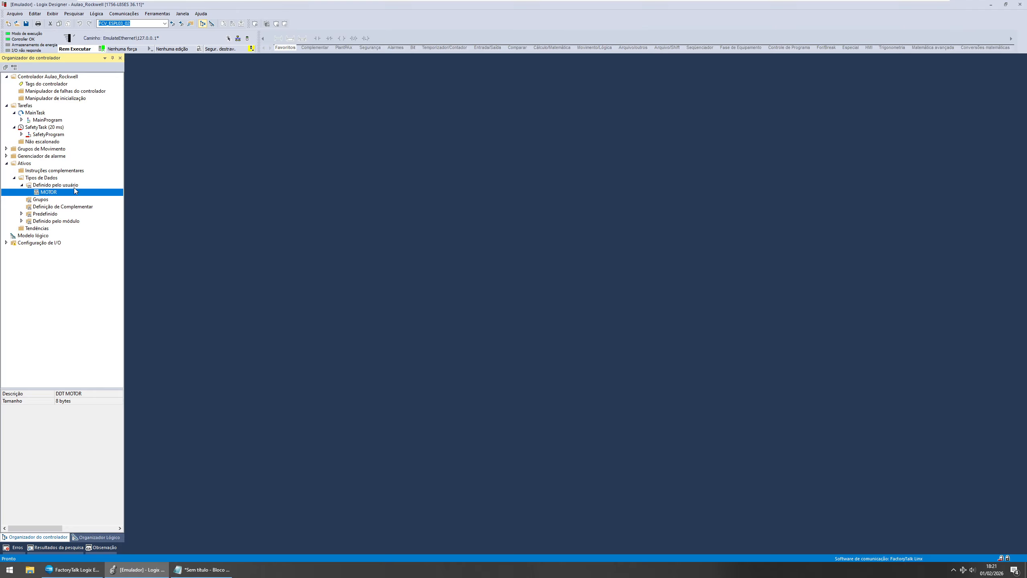
click(60, 187)
click(57, 190)
click(58, 187)
click(54, 193)
Step: Open the controller tags and create a tag named BOMBA1 of data type MOTOR
double_click(30, 85)
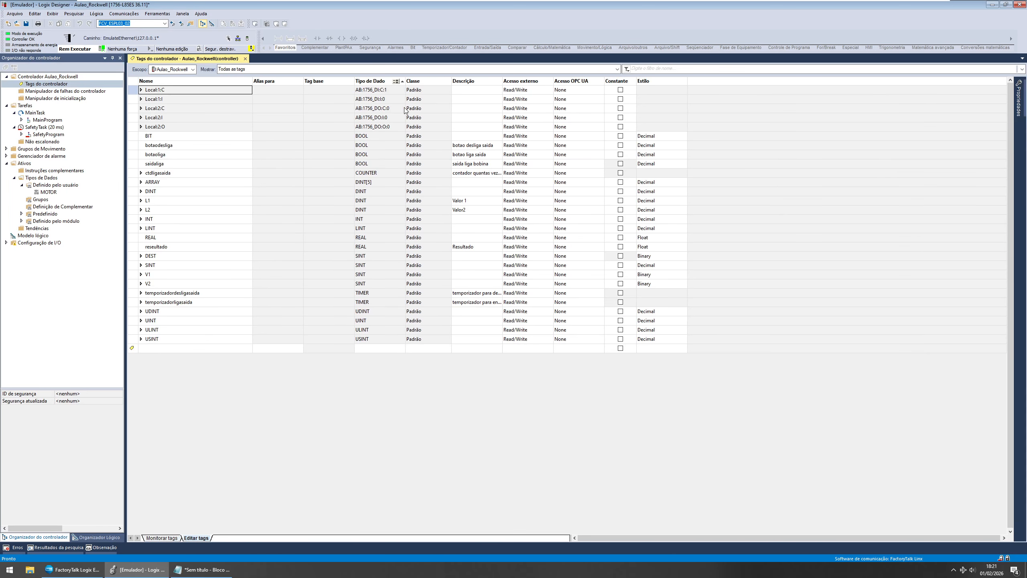
click(170, 348)
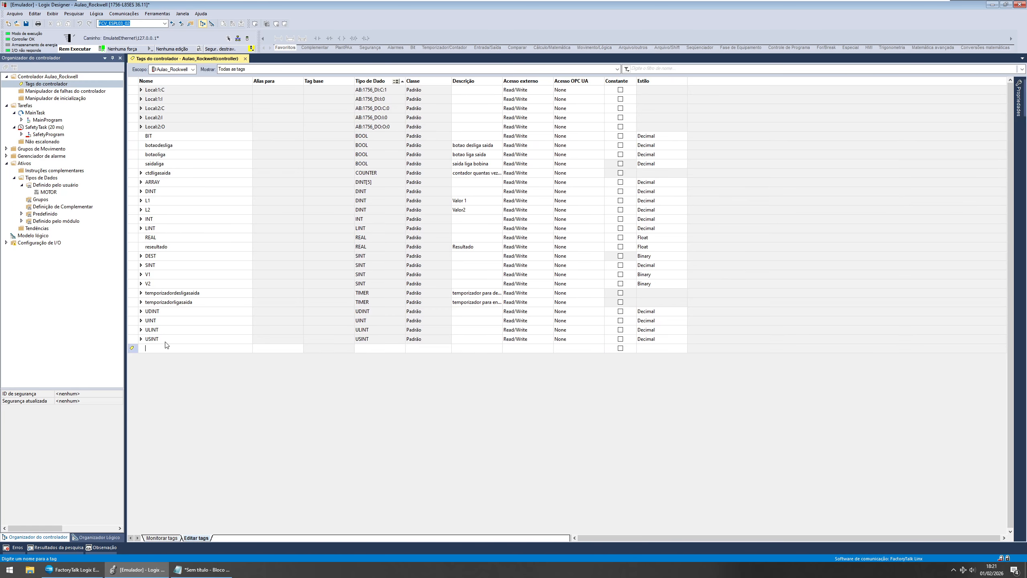
text(BOMBA)
key(Tab)
key(Tab)
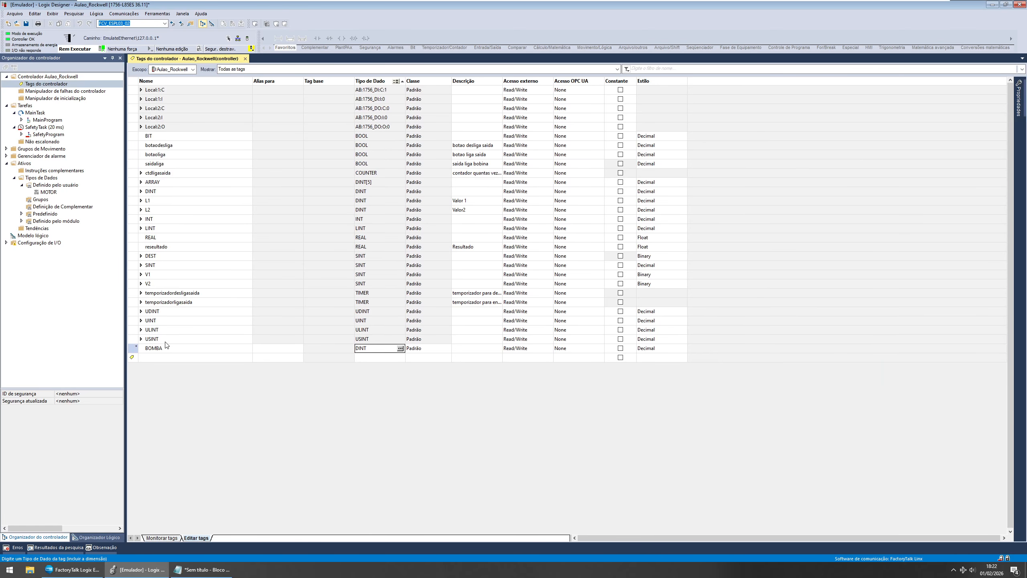
click(172, 349)
click(172, 349)
key(Tab)
key(Tab)
text(MOTOR)
key(Return)
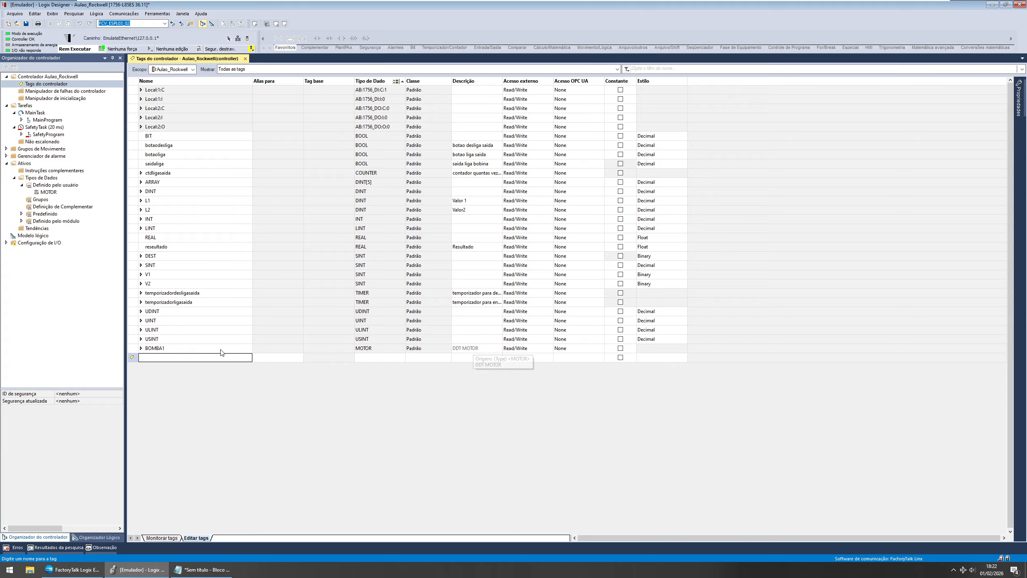
Step: Expand the BOMBA1 tag and its CMD and EST members to inspect their members and bits
click(140, 348)
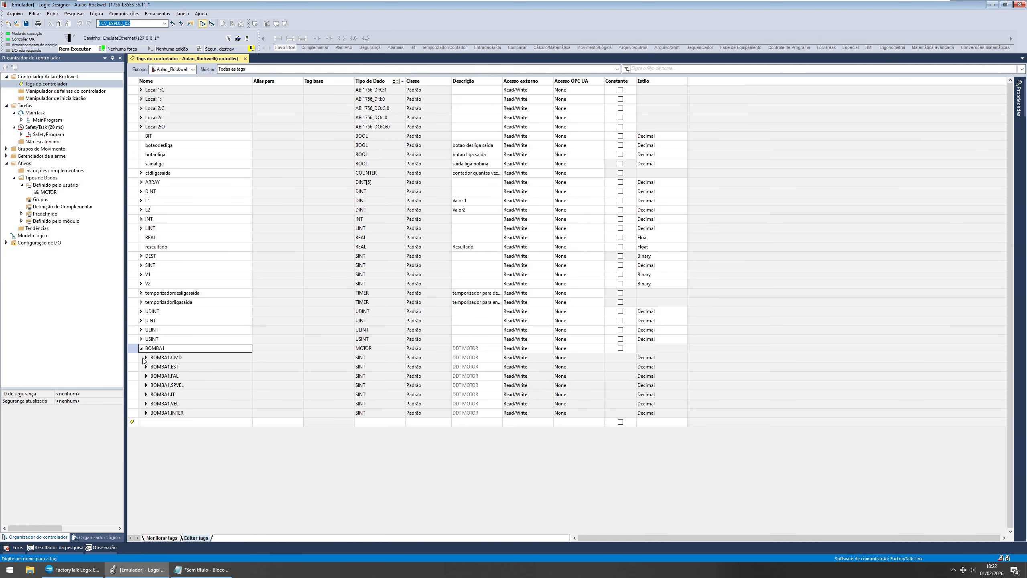
click(140, 357)
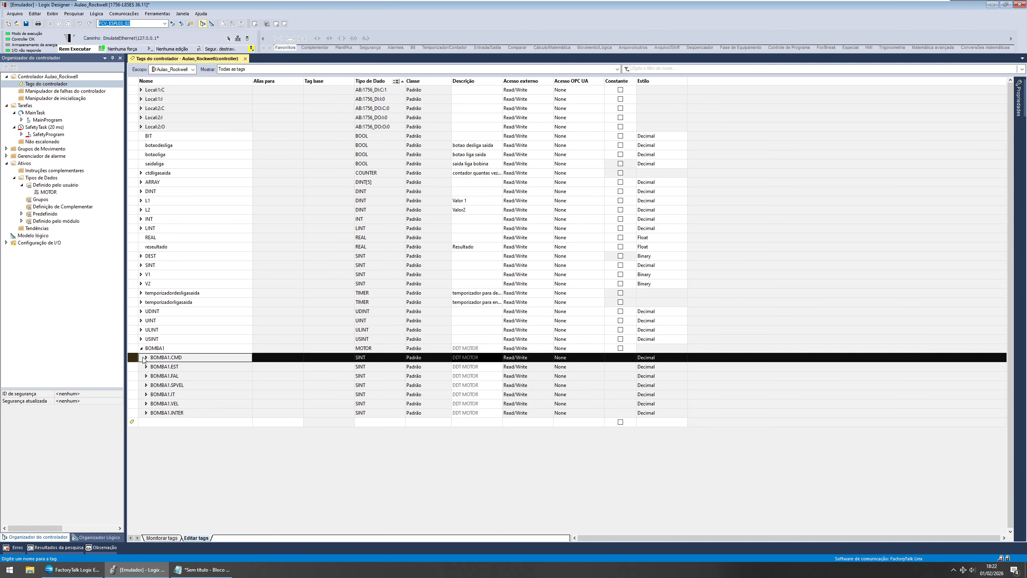
click(146, 357)
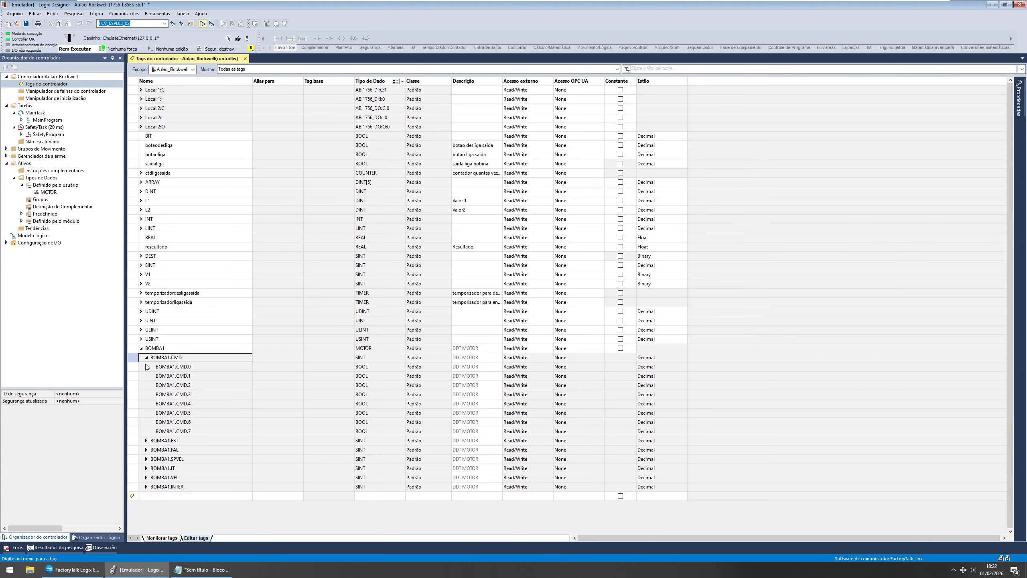
click(134, 367)
key(Down)
key(Down)
key(Down)
key(Down)
key(Down)
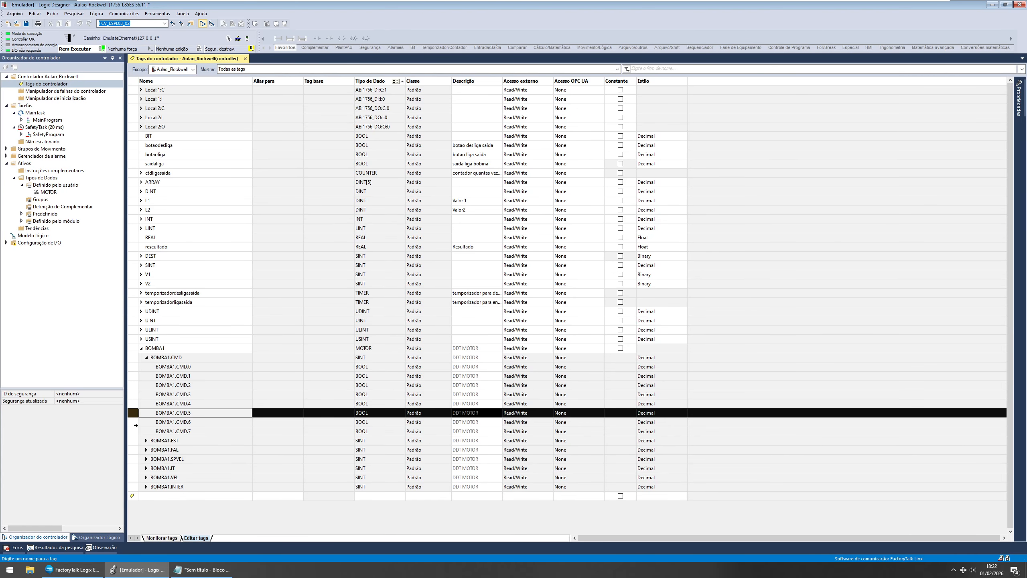
click(146, 357)
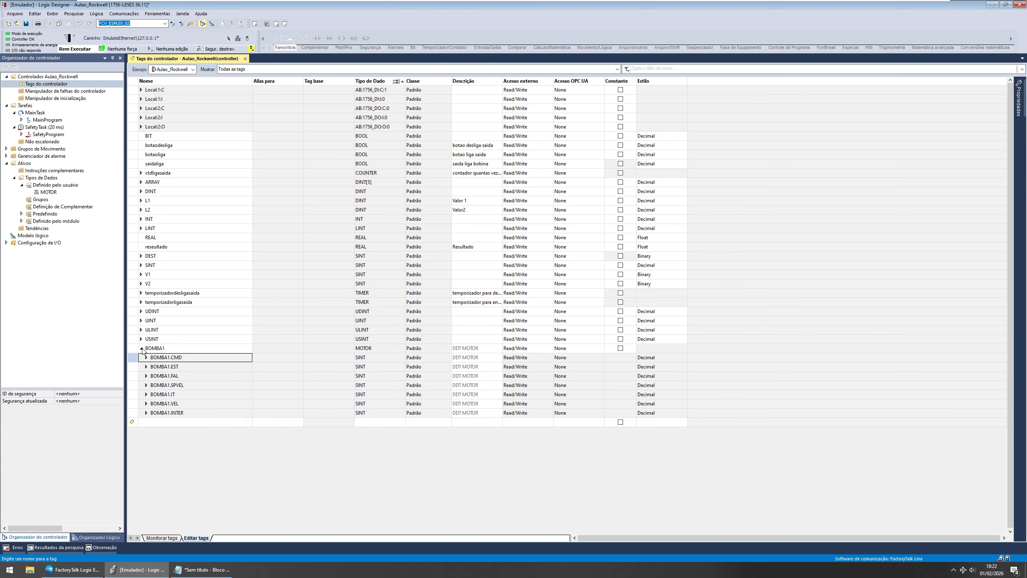
click(141, 347)
click(141, 347)
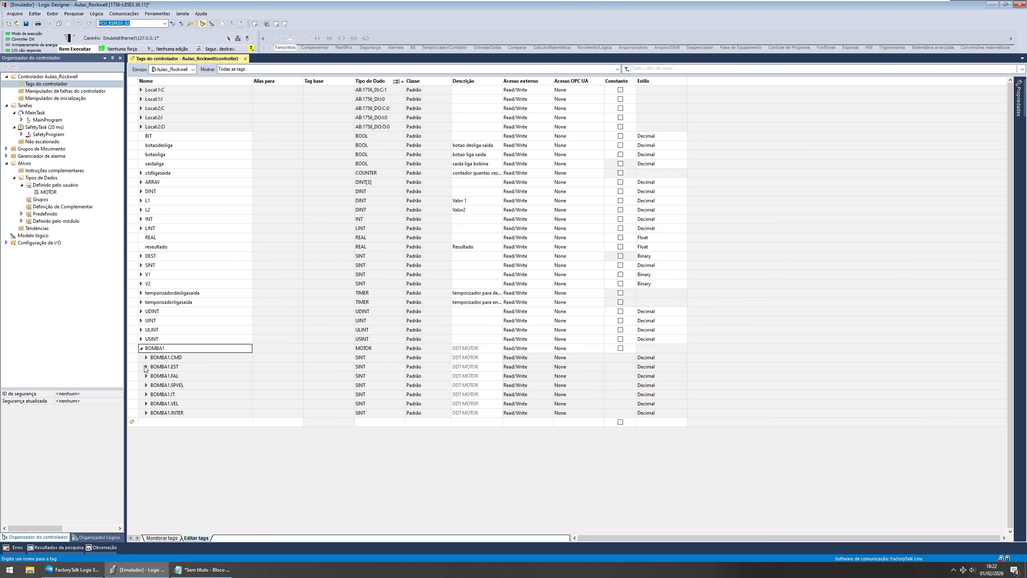
click(147, 367)
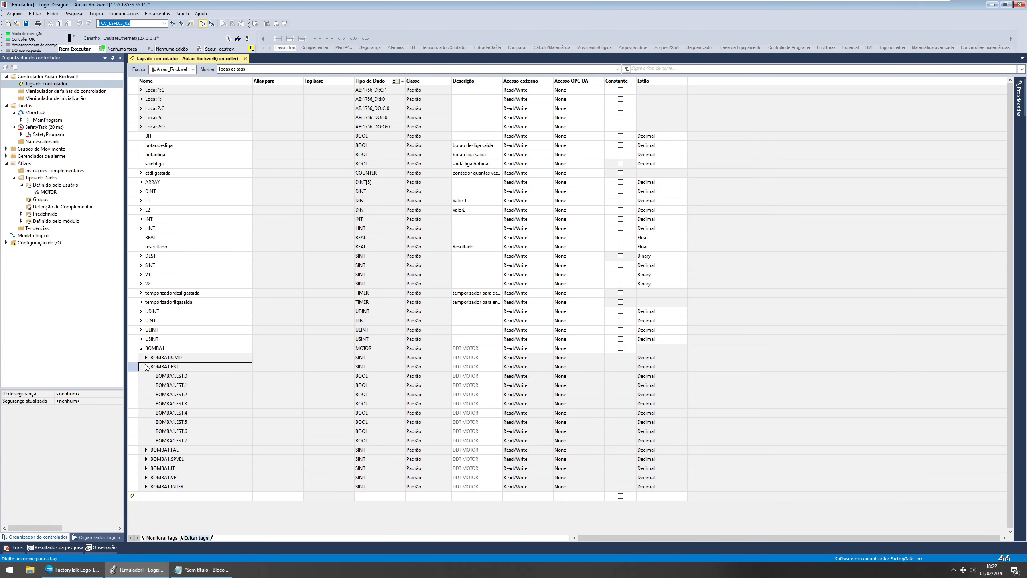
click(146, 367)
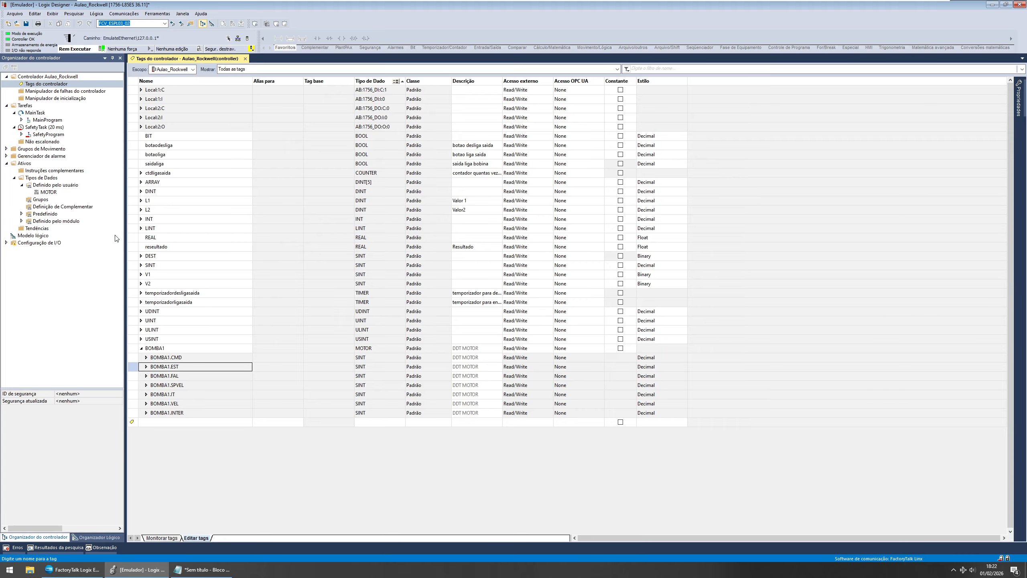
click(141, 349)
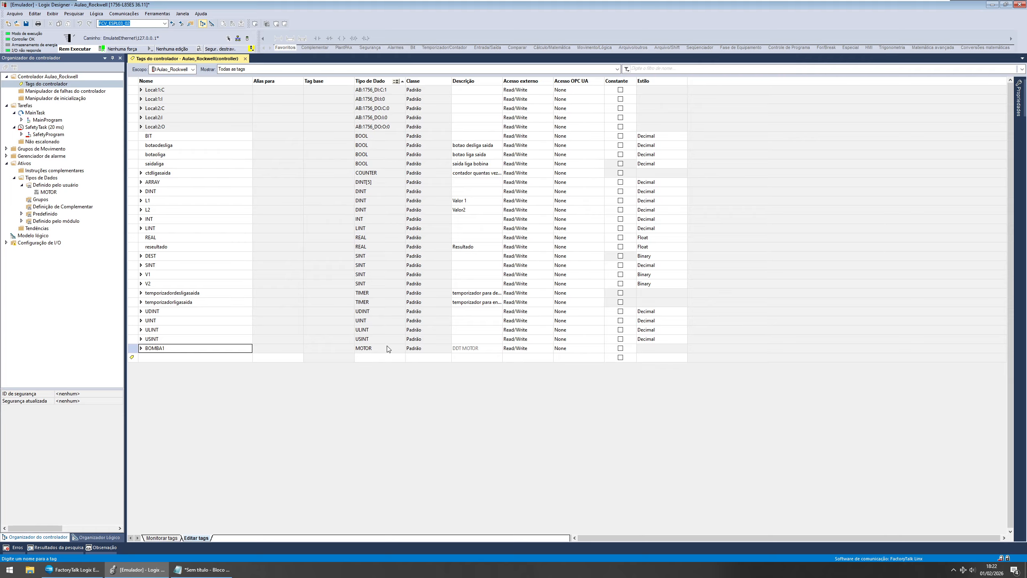
Step: Delete the BOMBA1 tag from the controller tags
click(163, 349)
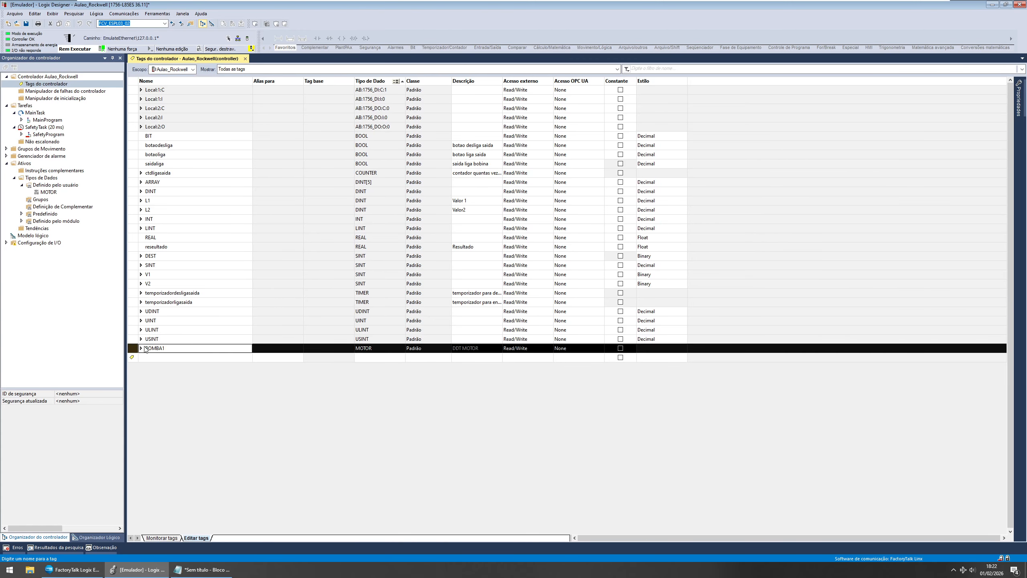
key(Delete)
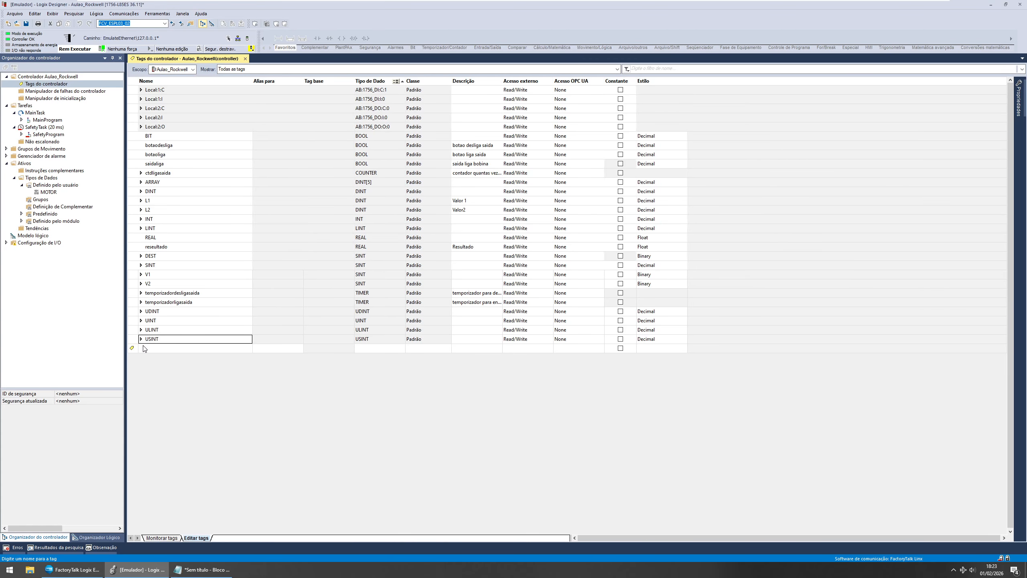
double_click(149, 350)
click(43, 193)
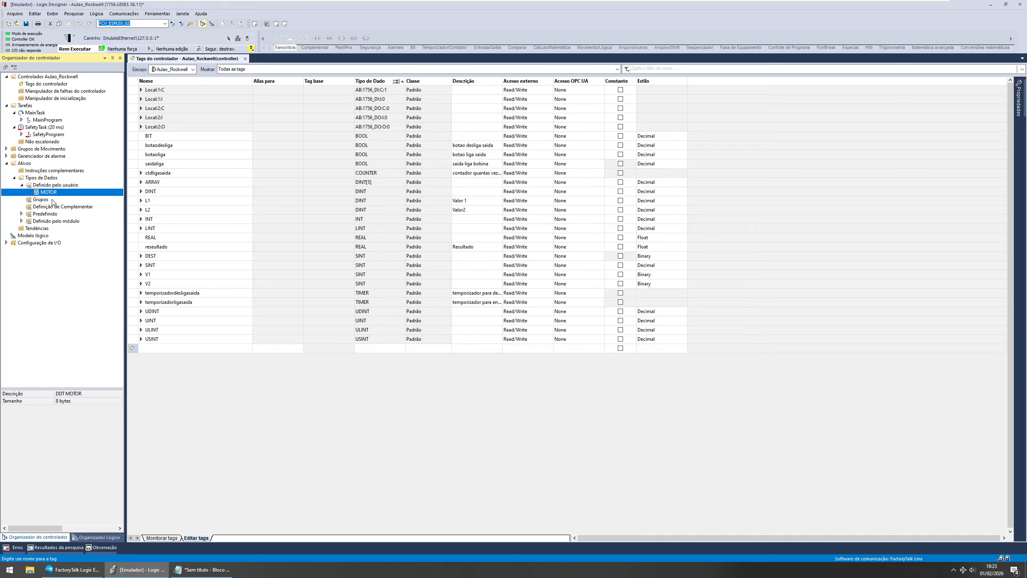
click(22, 185)
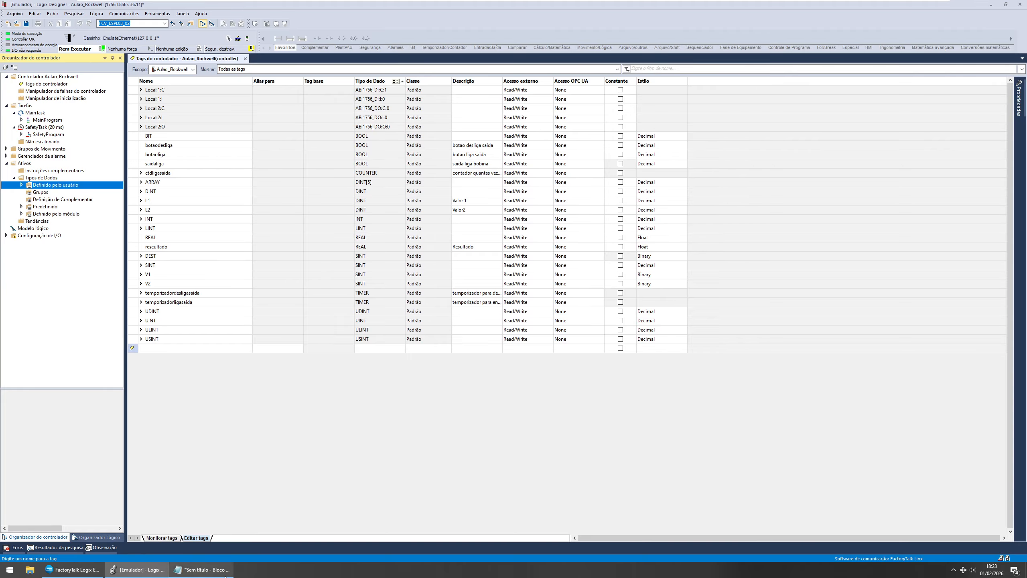
Step: Switch to Notepad and review the list of motor requirements
click(206, 569)
drag(305, 297, 388, 296)
click(421, 293)
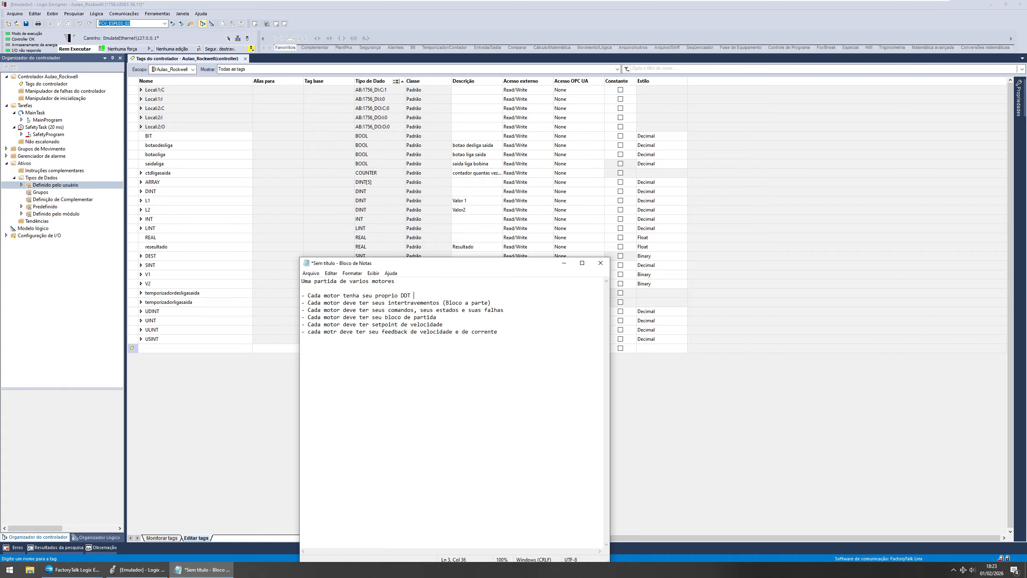
Step: Mark the first requirement as OK in the notes and highlight the interlocks requirement line
text(-OK)
drag(309, 303, 491, 303)
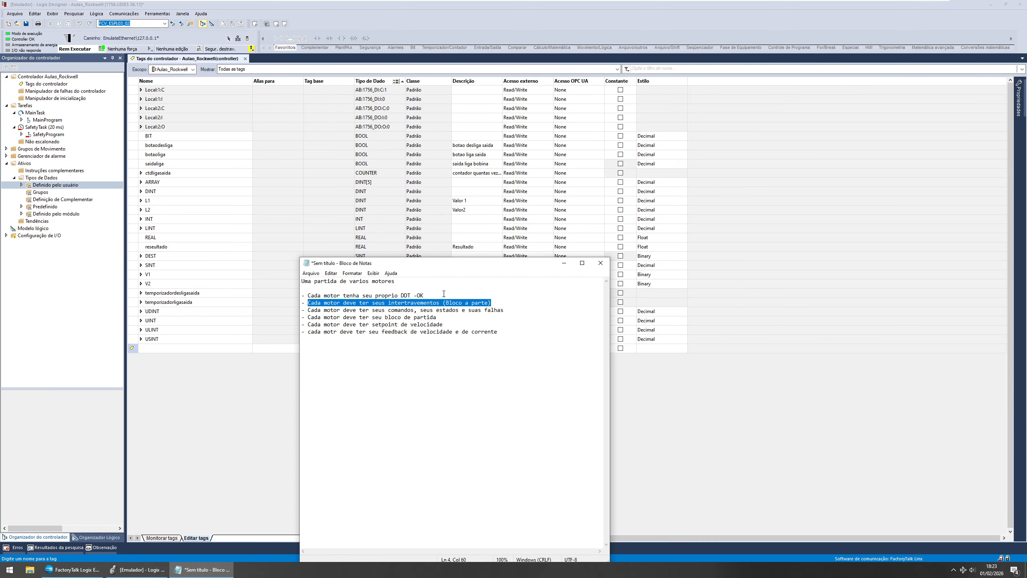
click(563, 263)
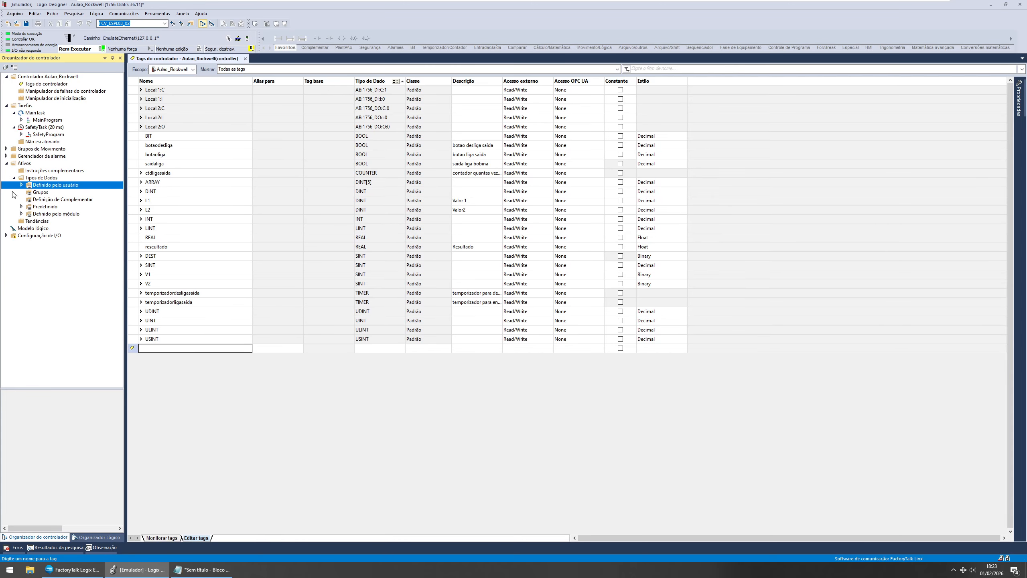
Step: Open the MOTOR user-defined data type to review its members, then close it
click(21, 185)
click(42, 193)
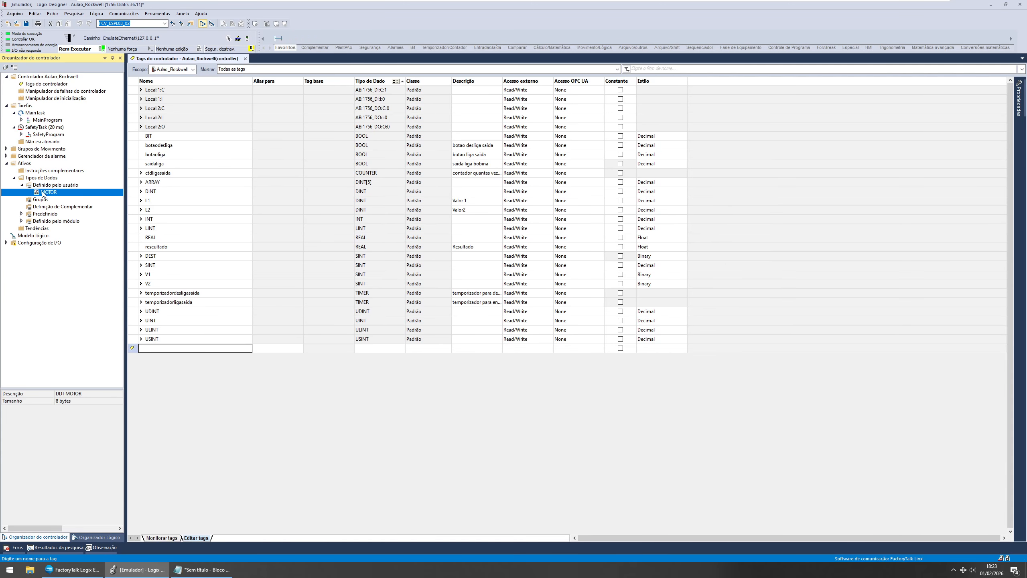
double_click(42, 192)
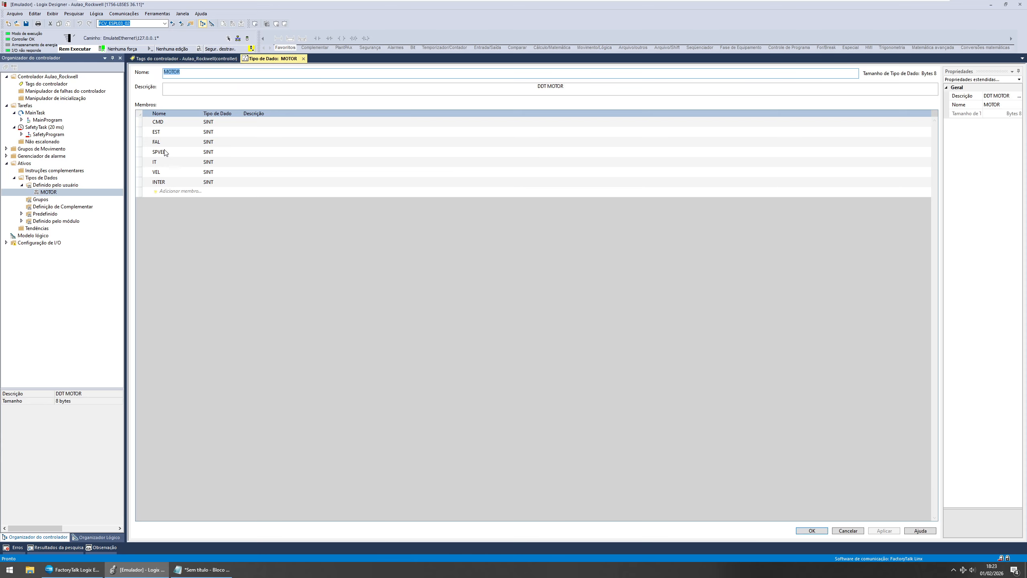
click(303, 59)
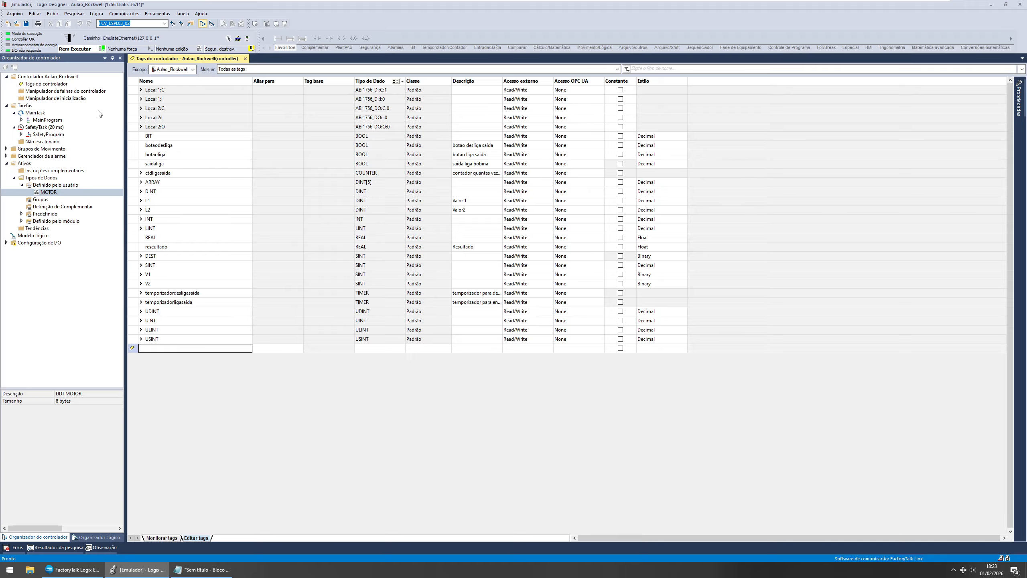
Step: Save the project, uploading the tag values, and take the controller offline
right_click(51, 172)
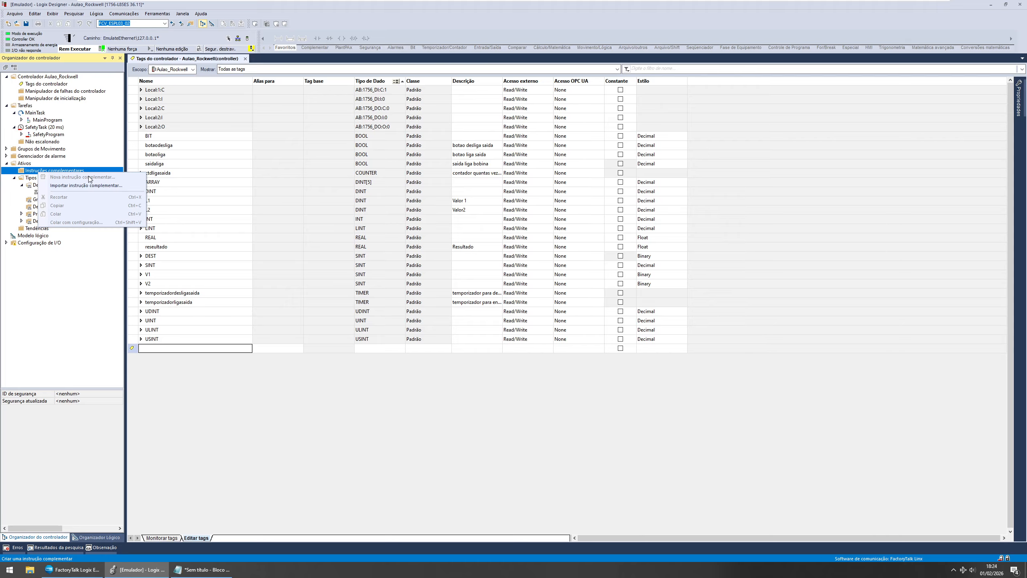
click(90, 53)
click(18, 22)
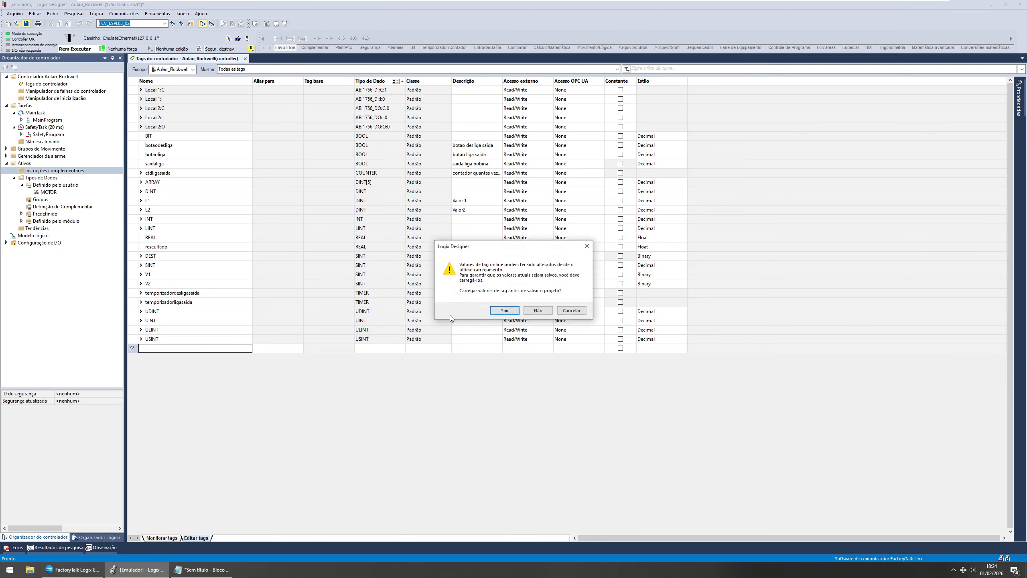
click(496, 304)
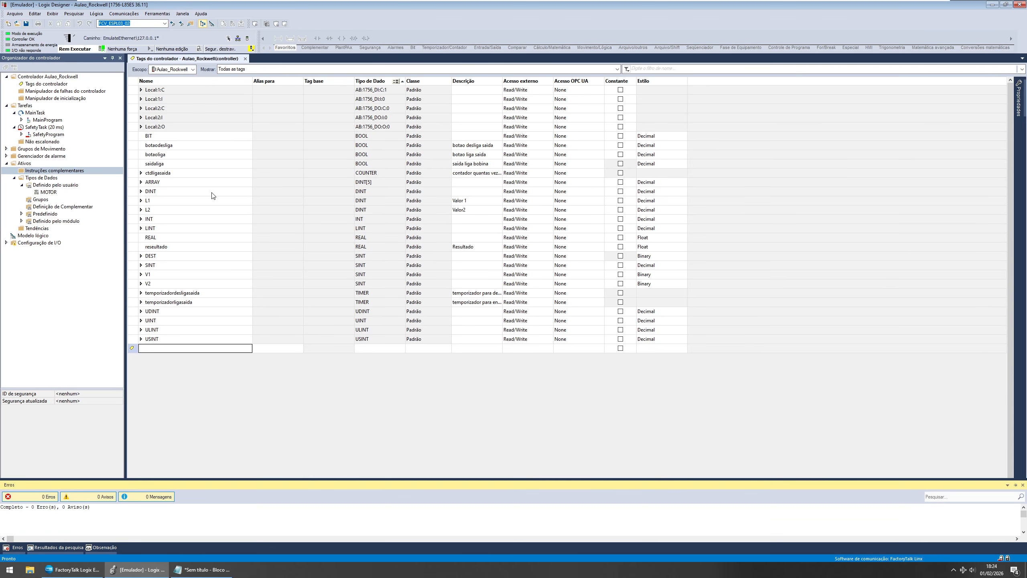
click(102, 49)
click(123, 61)
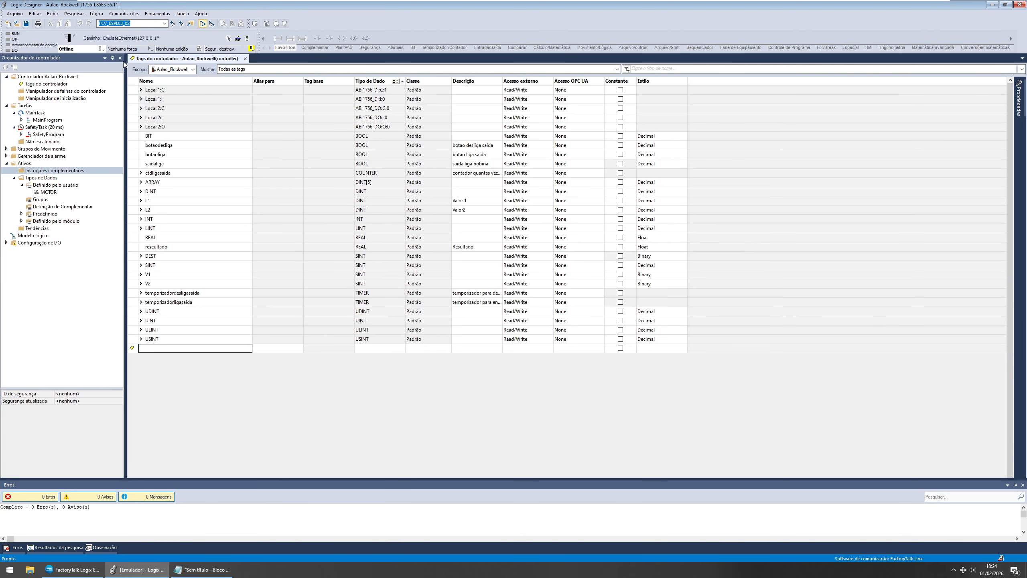
Step: Create a new Add-On Instruction named FBMOTOR with the description BLOCO DE CONTROLE DO MOTOR
right_click(64, 172)
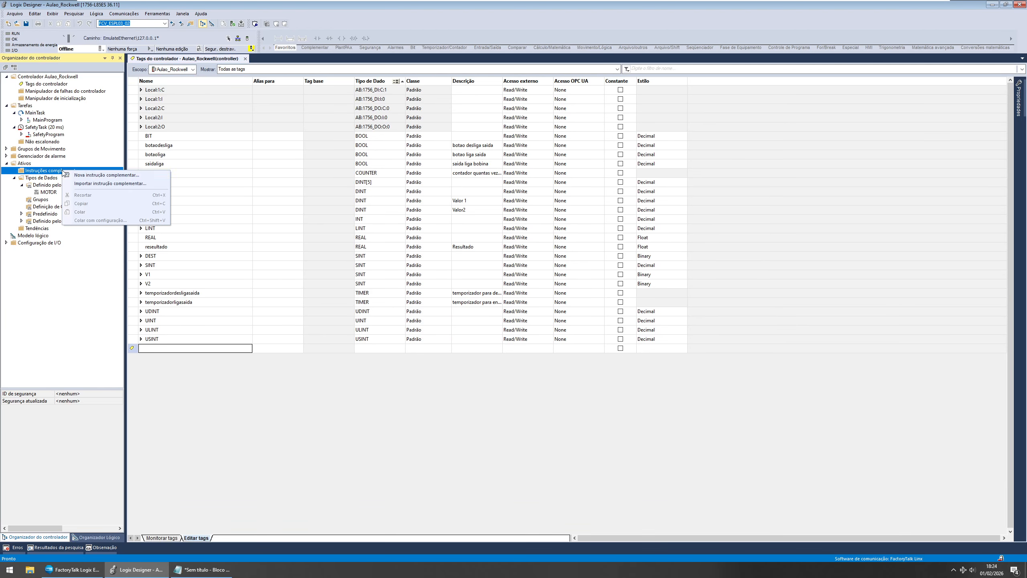
click(88, 176)
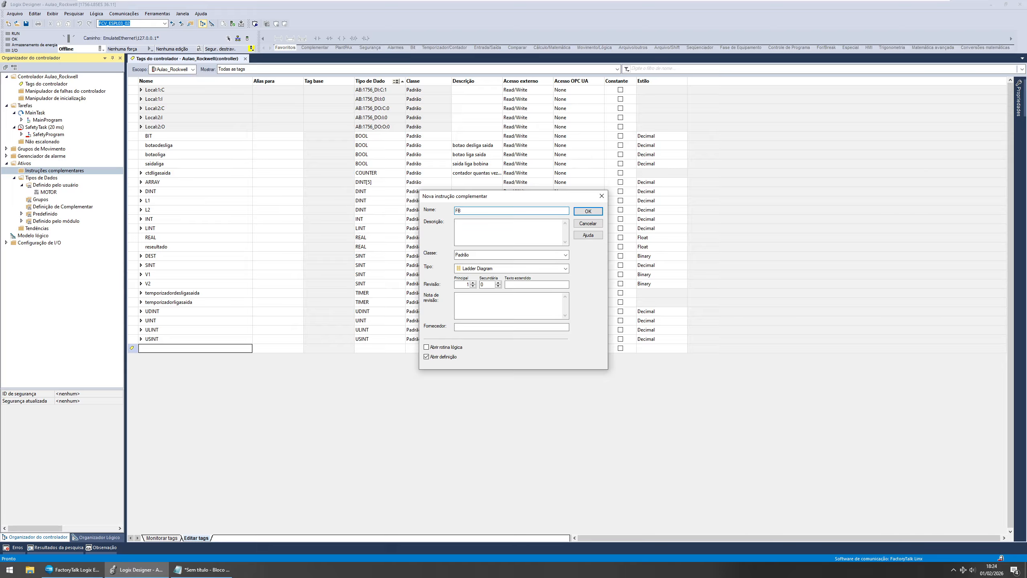
text(MOTOR)
key(Tab)
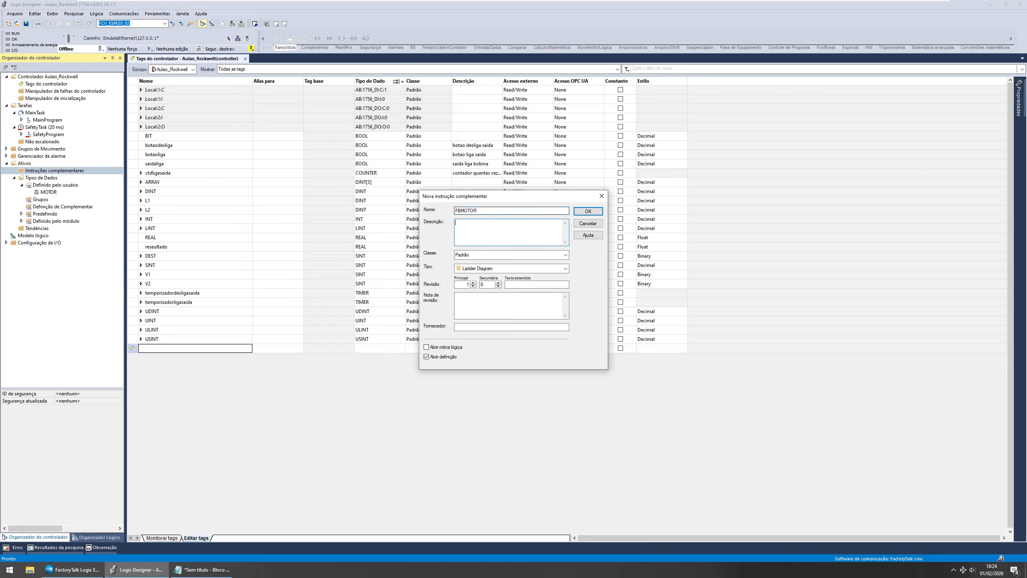
text(BLOCO DE COM)
key(BackSpace)
text(NTROLE DO MOTOR)
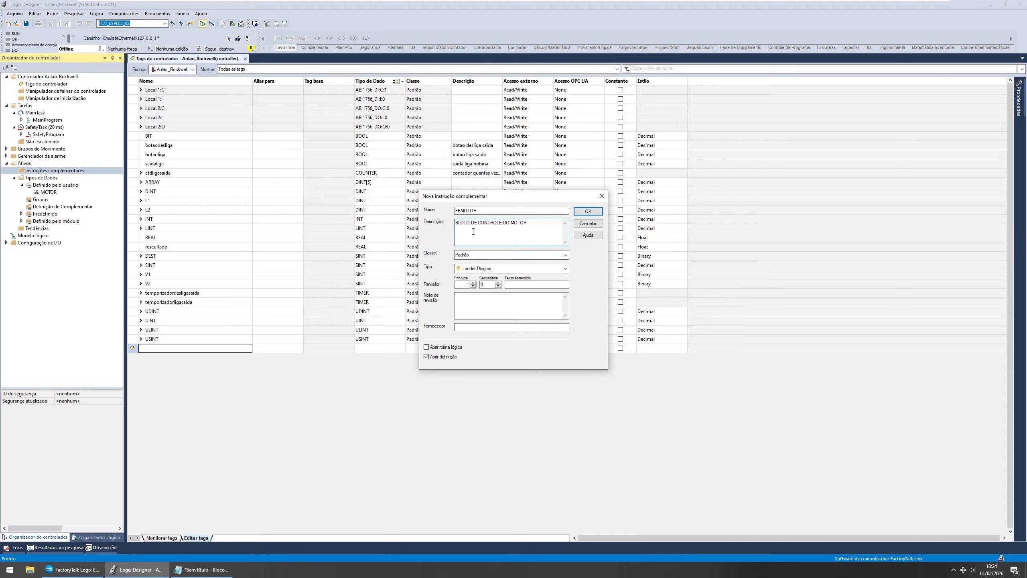
click(586, 211)
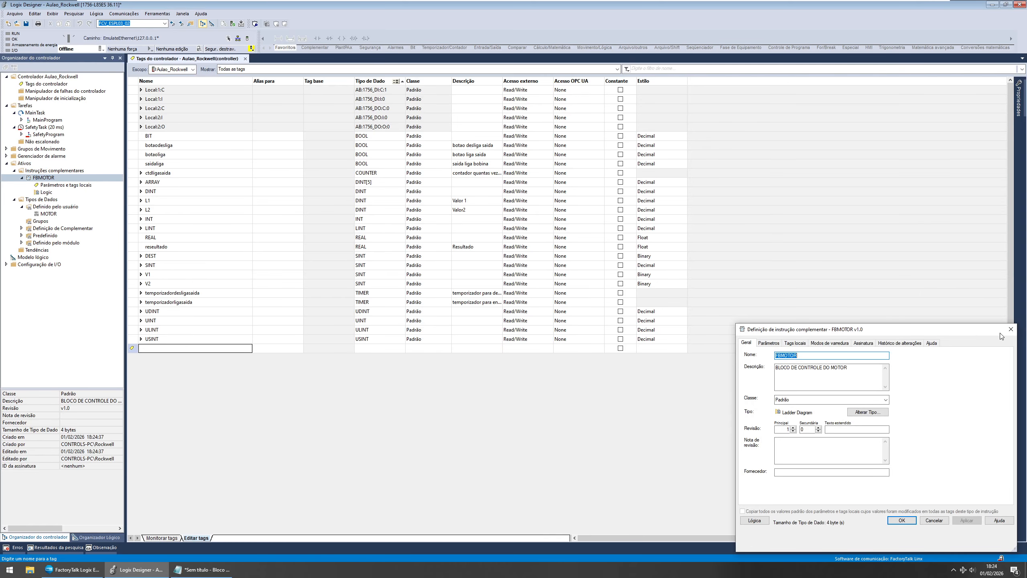
drag(987, 330, 835, 322)
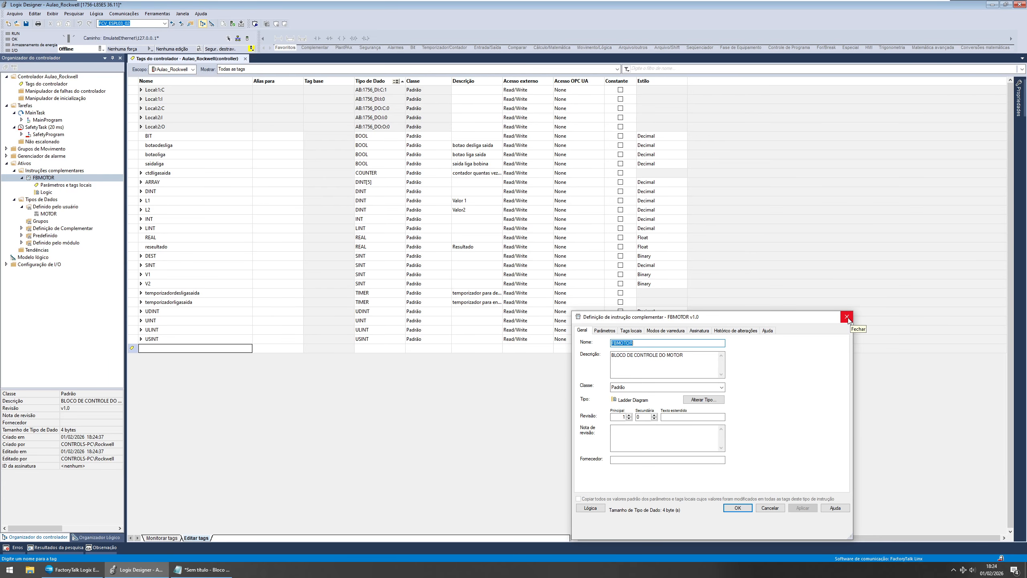
click(846, 317)
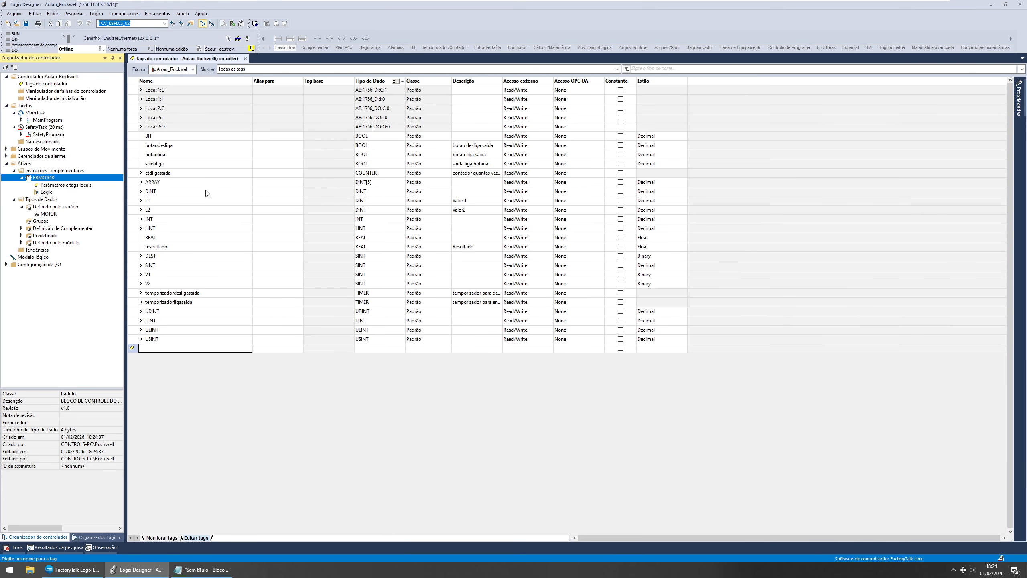
Step: Open the ladder logic routine of the FBMOTOR Add-On Instruction
click(29, 178)
double_click(44, 192)
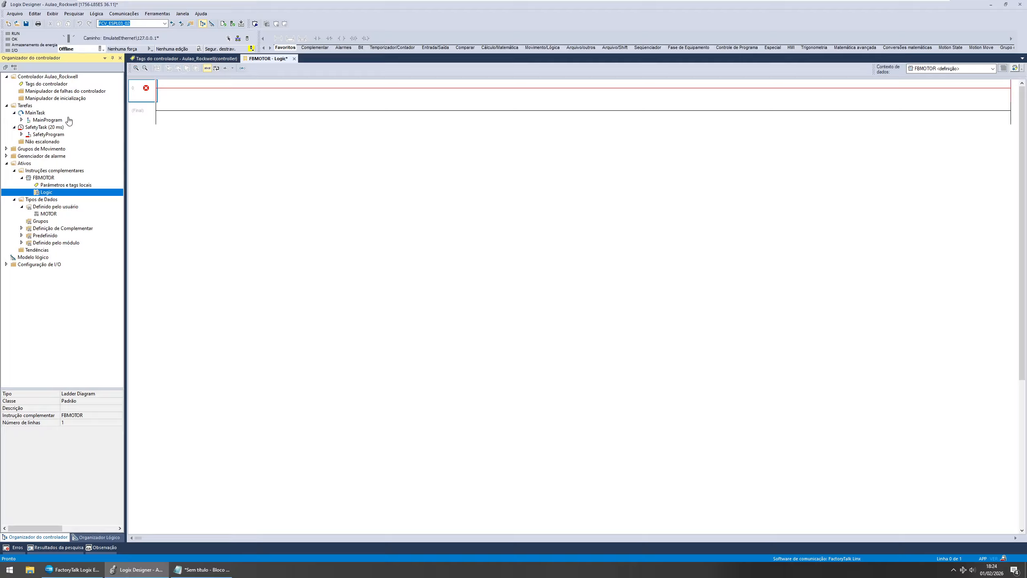
click(50, 186)
click(21, 178)
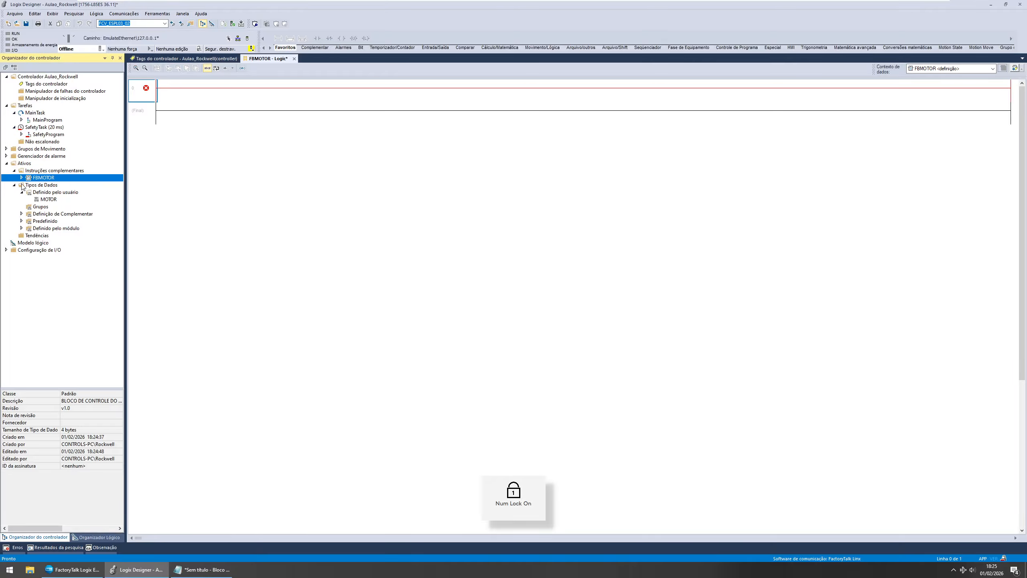
double_click(28, 178)
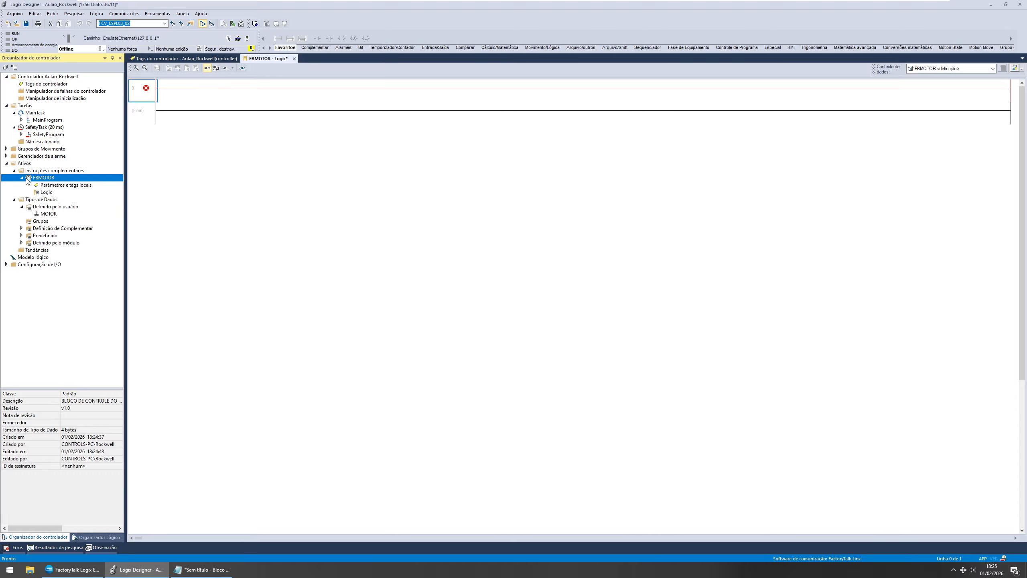
double_click(43, 179)
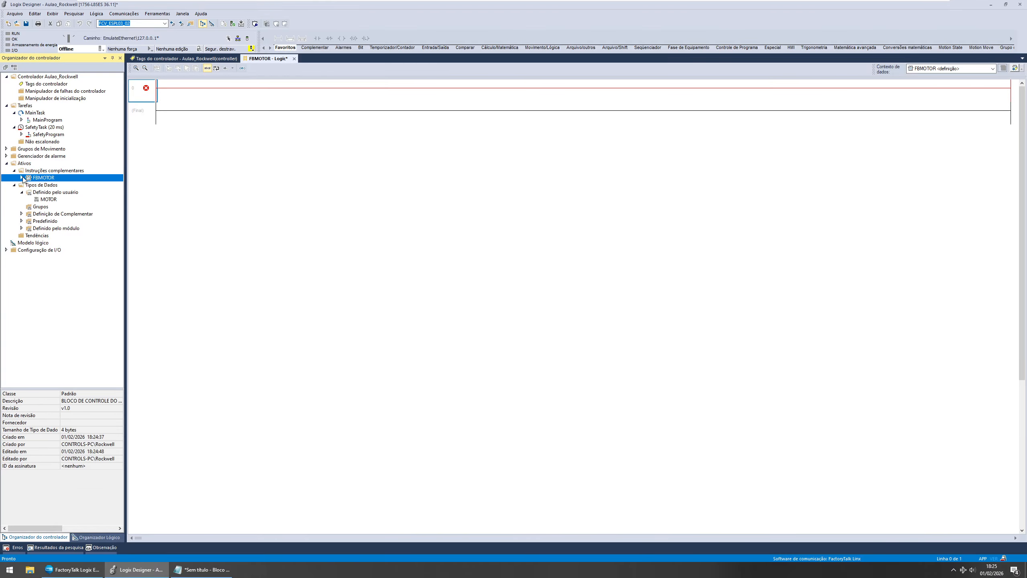
Step: Expand the I/O configuration and open the MOTOR data type to examine its members
click(6, 250)
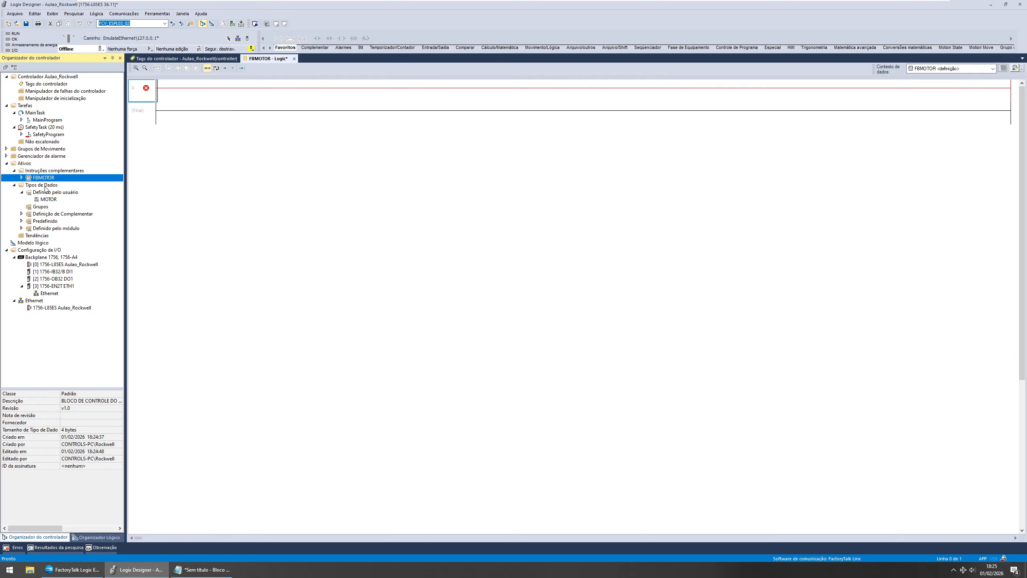
click(45, 200)
double_click(45, 200)
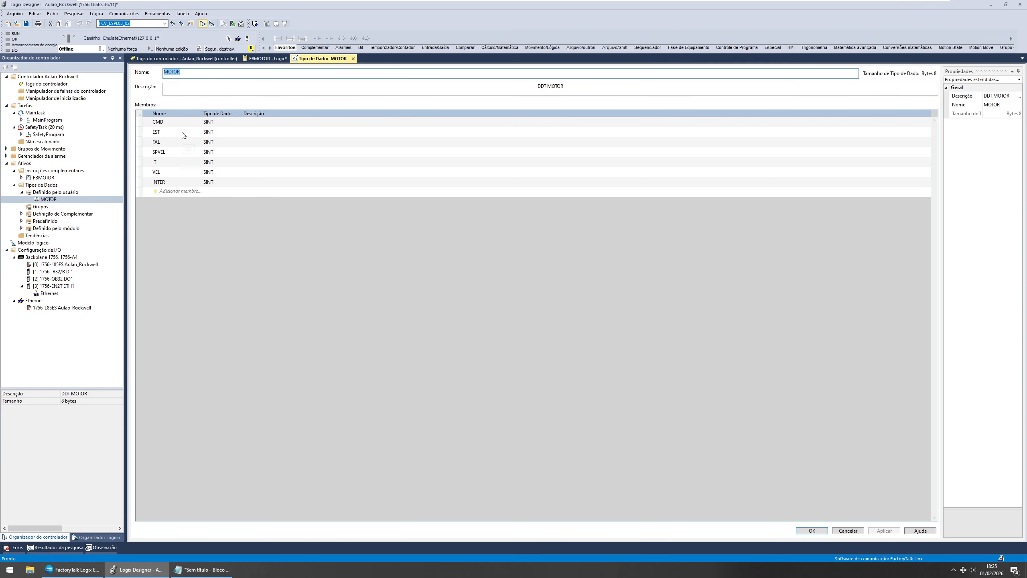
click(178, 162)
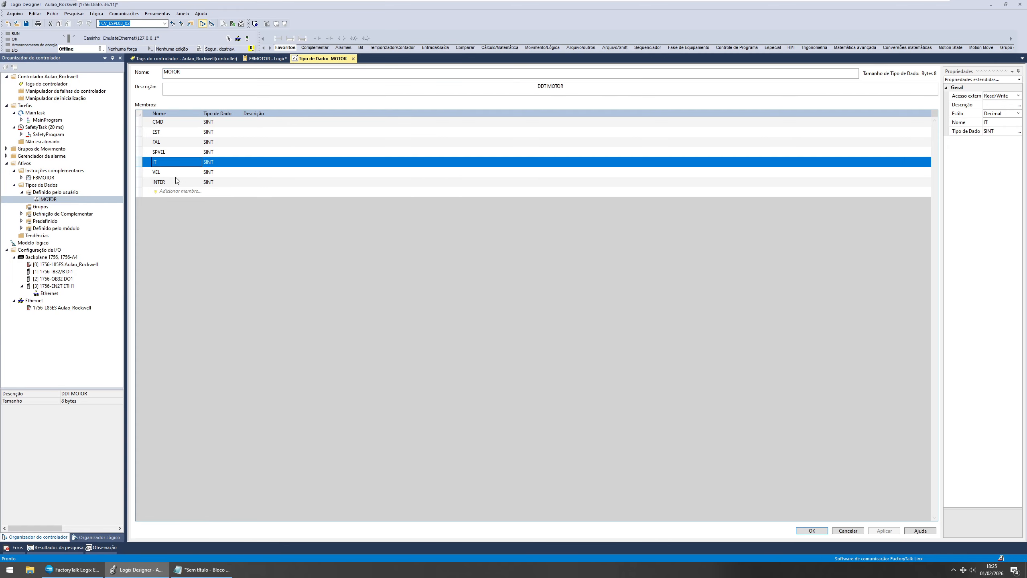
click(177, 171)
click(180, 183)
click(178, 172)
click(175, 162)
click(211, 162)
click(210, 172)
click(211, 182)
click(210, 164)
Step: Add a PowerFlex 525 via Embedded Ethernet drive named BOMBA1 with IP address 192.168.10.1 to the Ethernet network
click(59, 308)
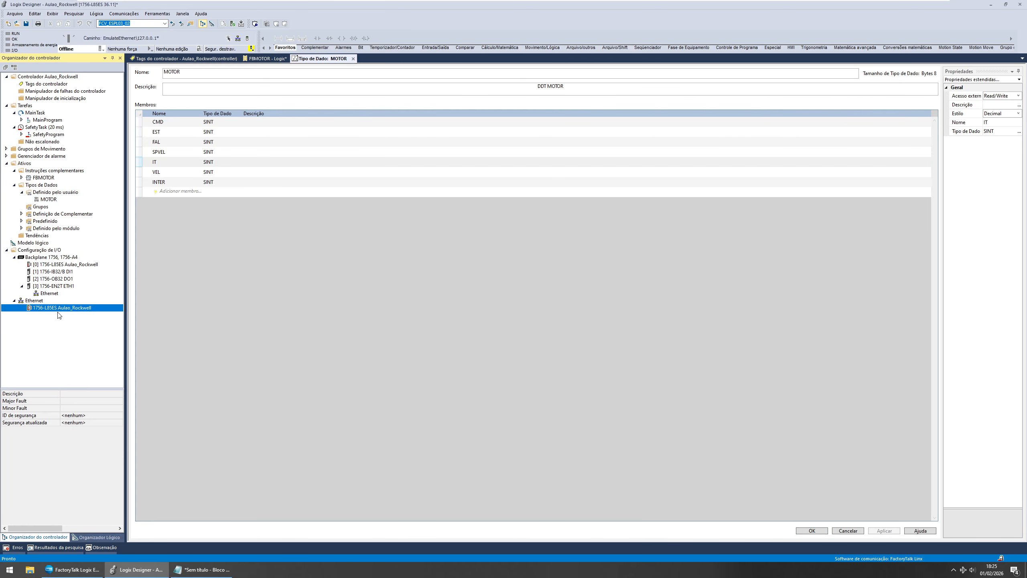
right_click(38, 302)
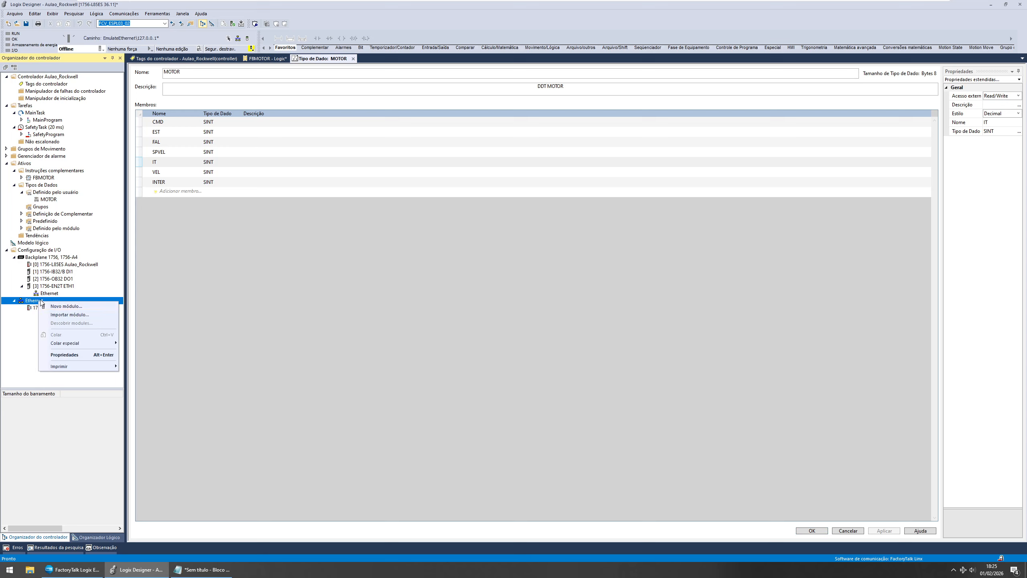
click(67, 306)
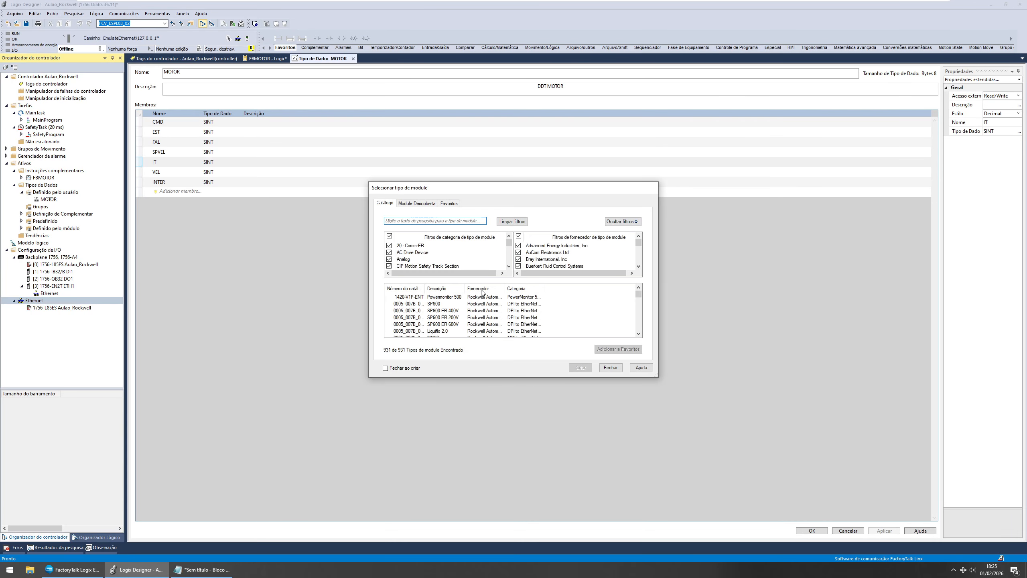
click(429, 221)
text(525)
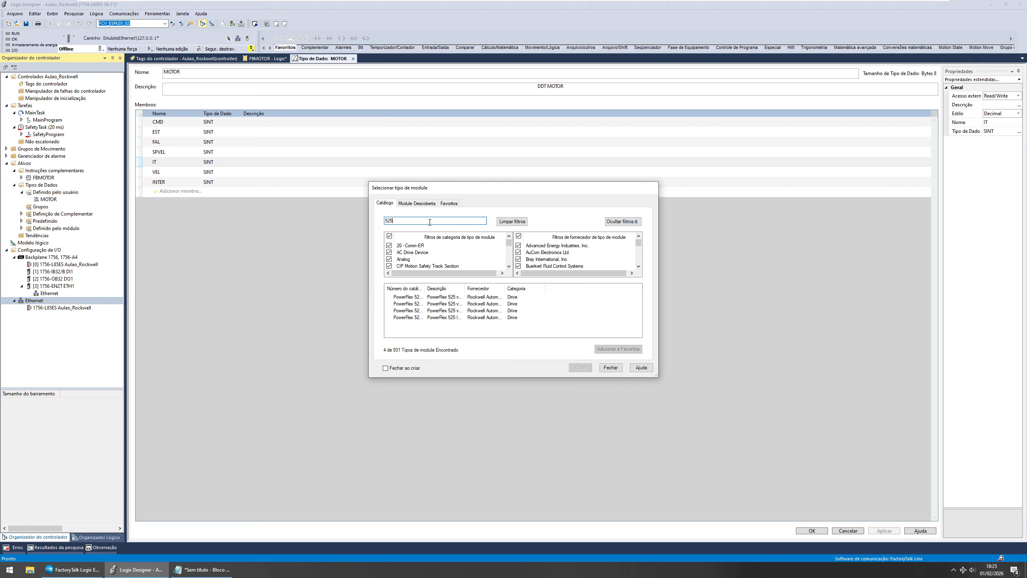
drag(465, 288, 540, 288)
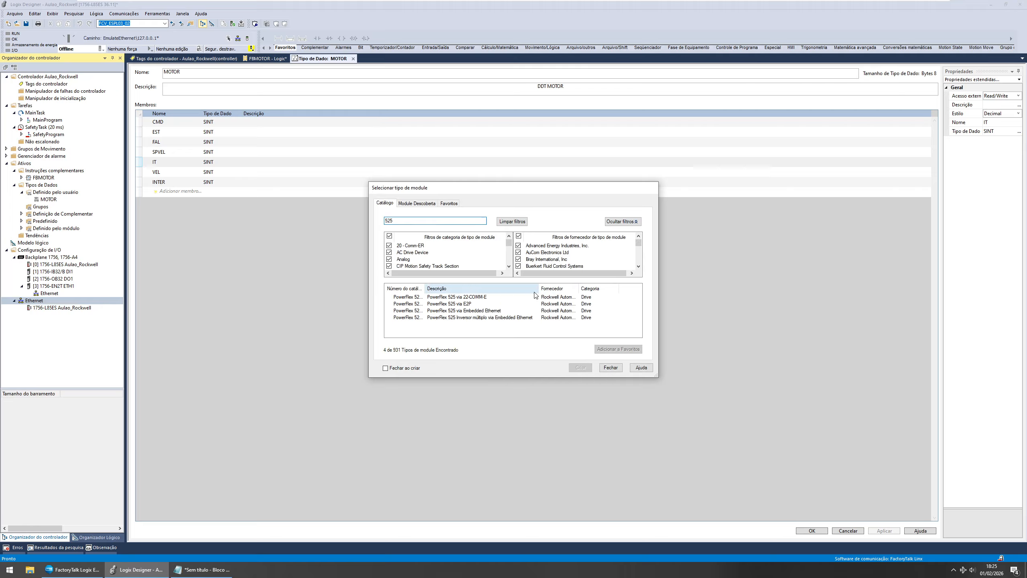
double_click(476, 310)
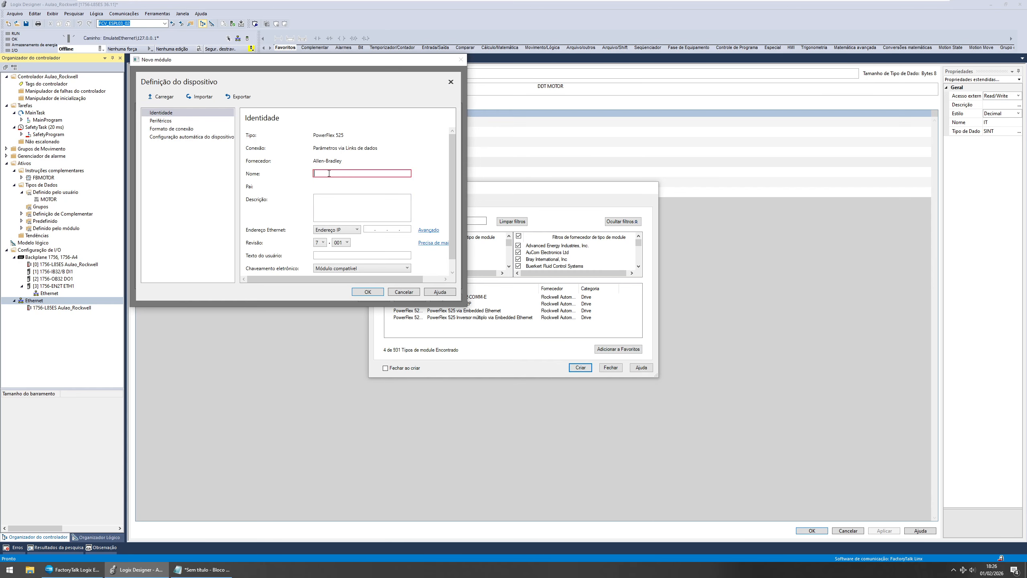
text(BOMBA1)
click(368, 229)
text(192 . 168 . 101)
scroll(339, 188, down, 1)
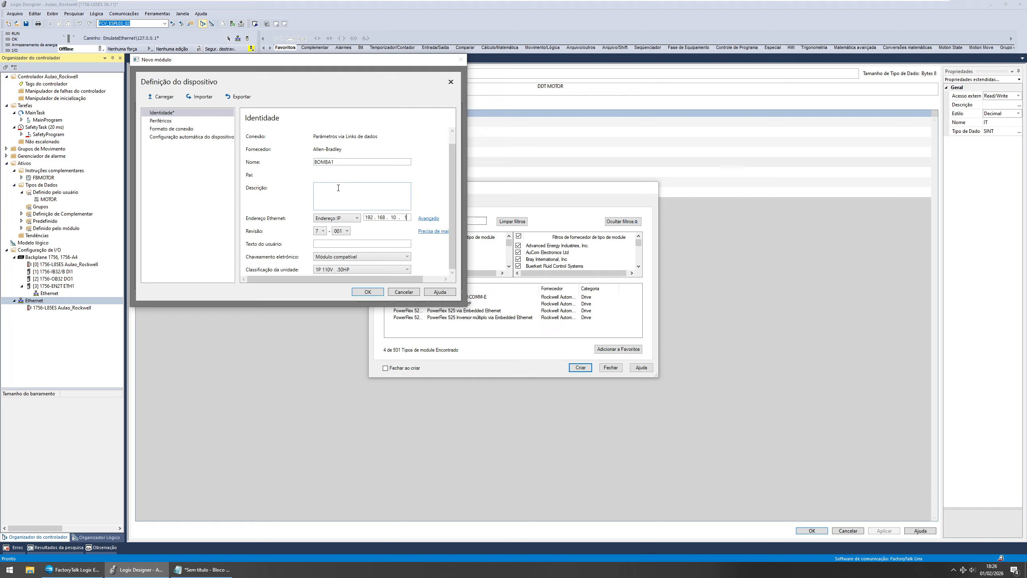
click(372, 292)
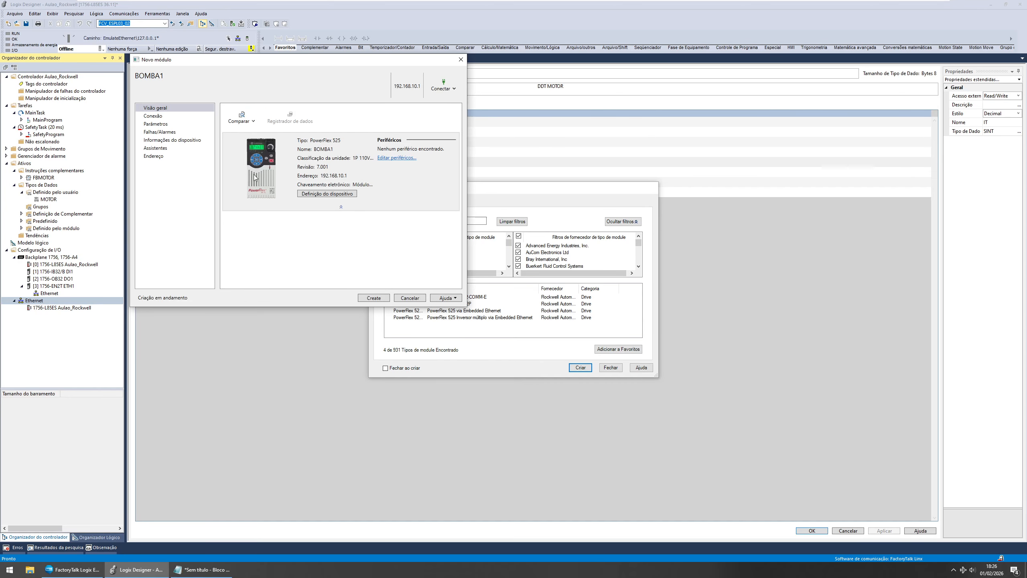
click(374, 298)
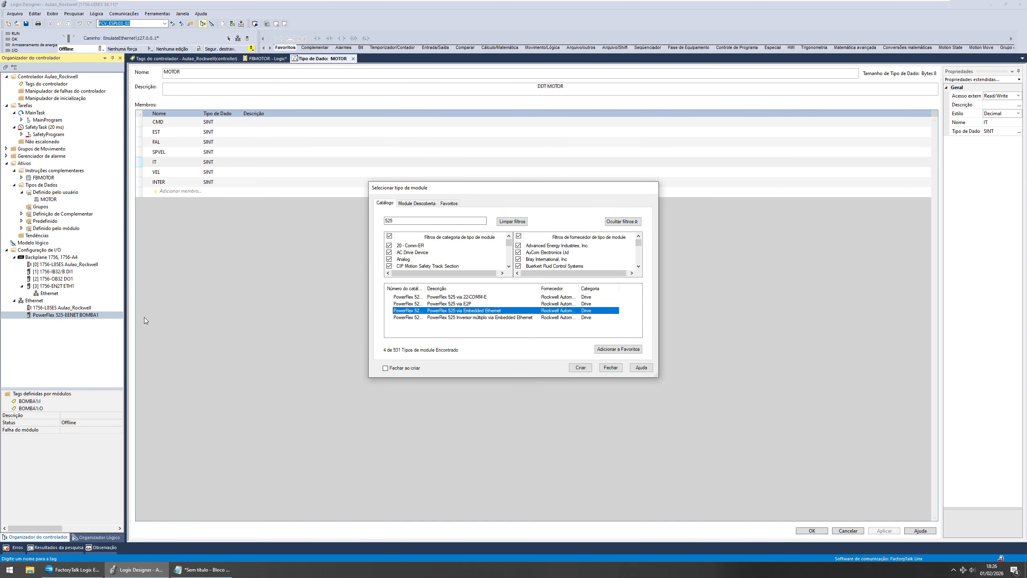
click(611, 367)
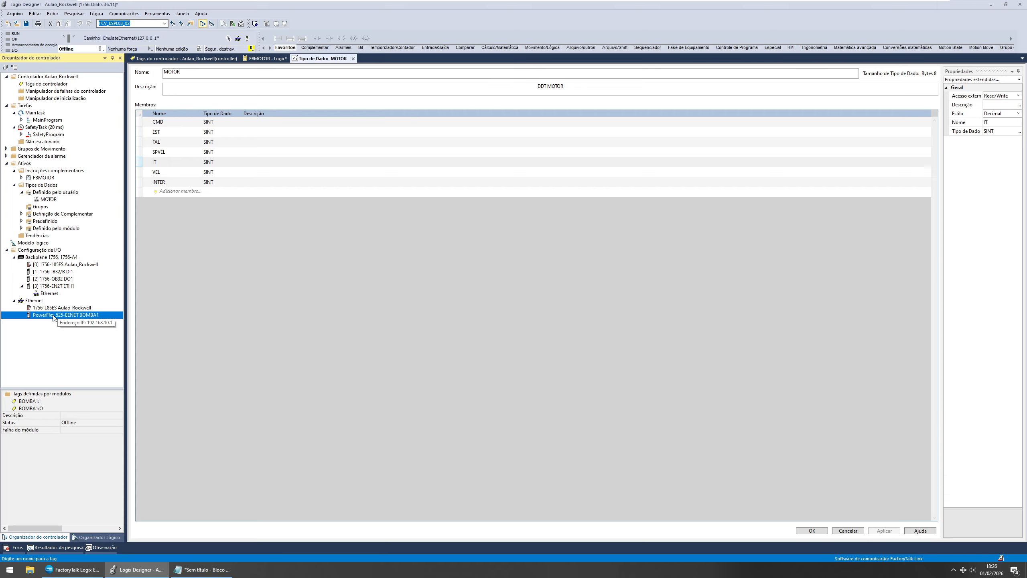
Step: Open the controller tags and inspect the BOMBA1:I and BOMBA1:O module tags
click(49, 84)
double_click(48, 84)
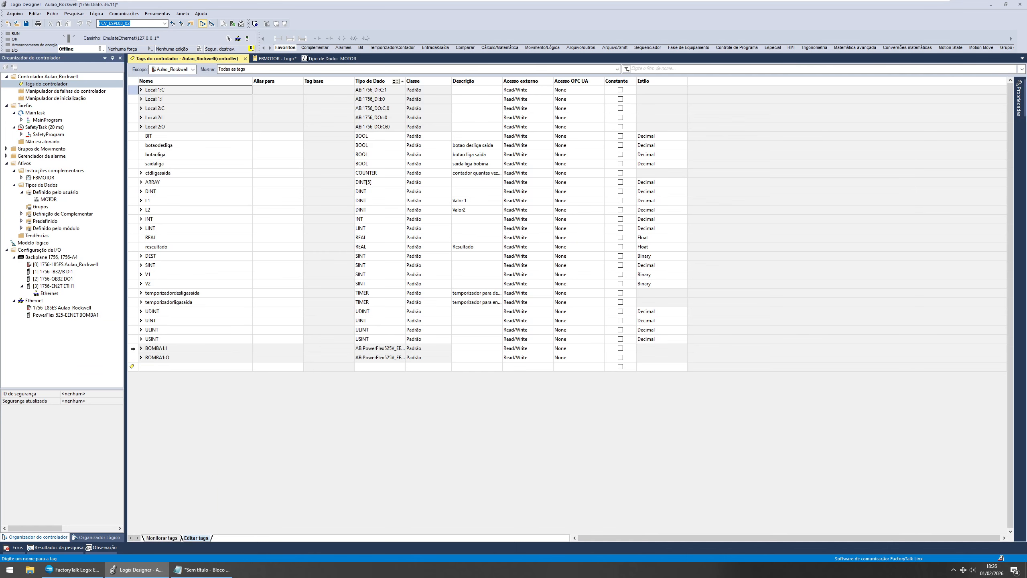
click(134, 357)
click(134, 349)
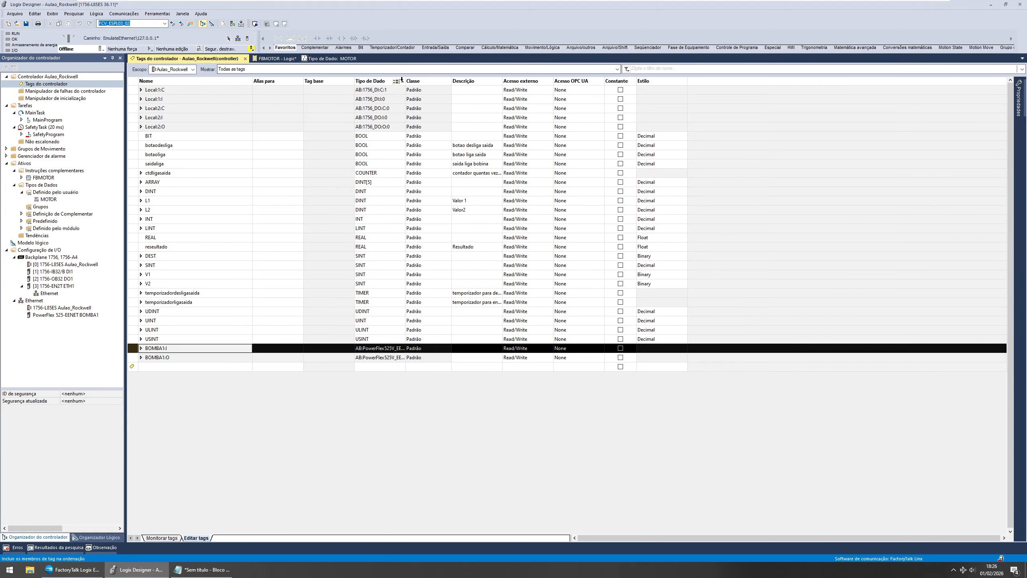
Step: Review the module tag data types and select each I/O module to view its module-defined tags
drag(406, 80, 490, 80)
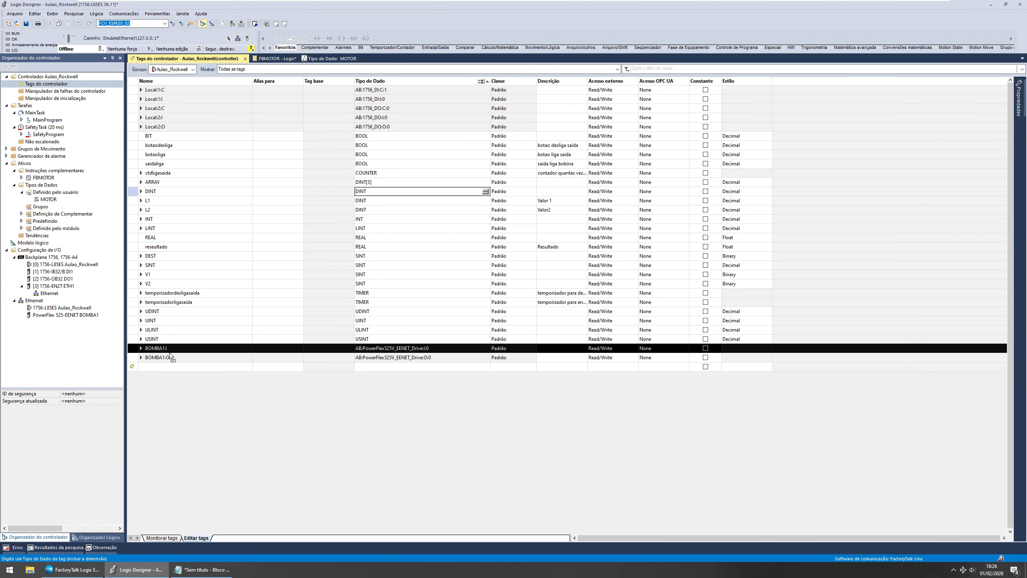
click(135, 357)
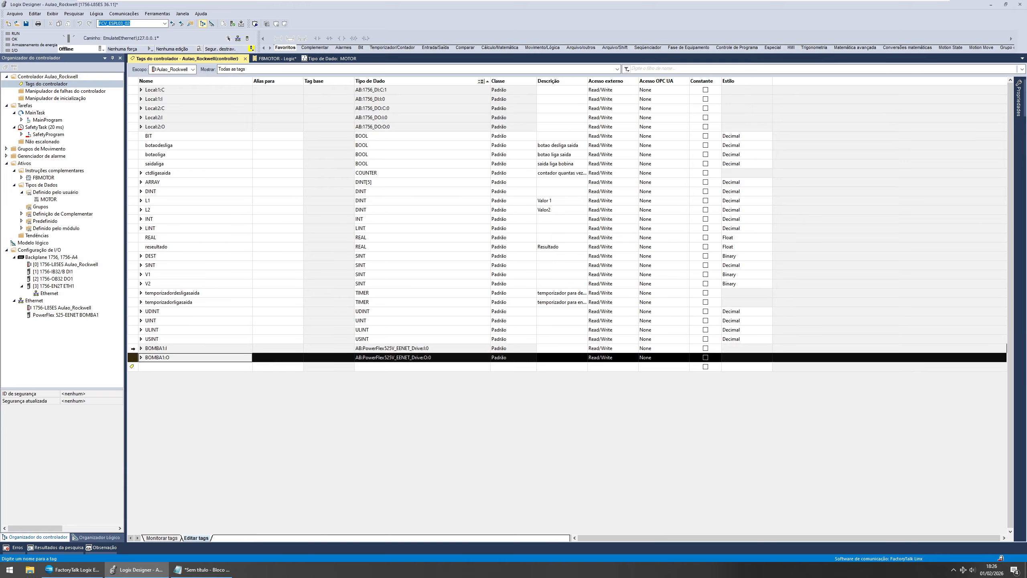
double_click(435, 348)
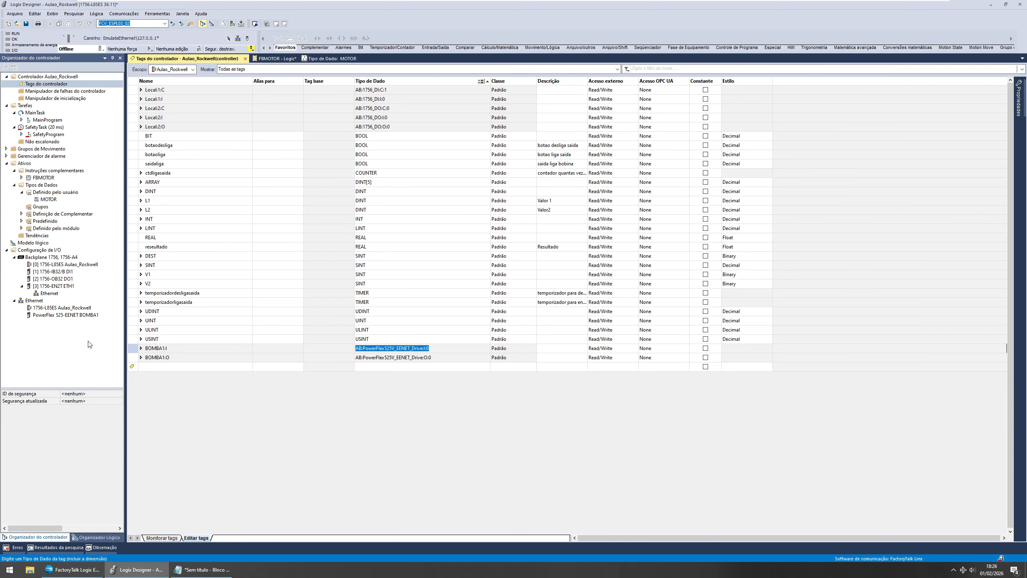
click(46, 278)
click(46, 272)
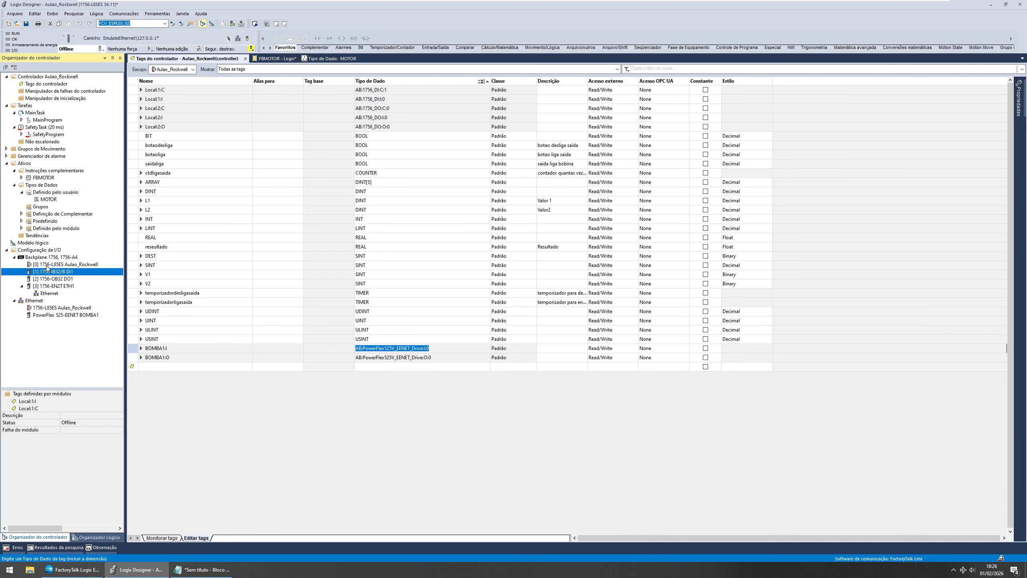
click(47, 265)
click(48, 271)
click(48, 279)
click(49, 272)
click(49, 278)
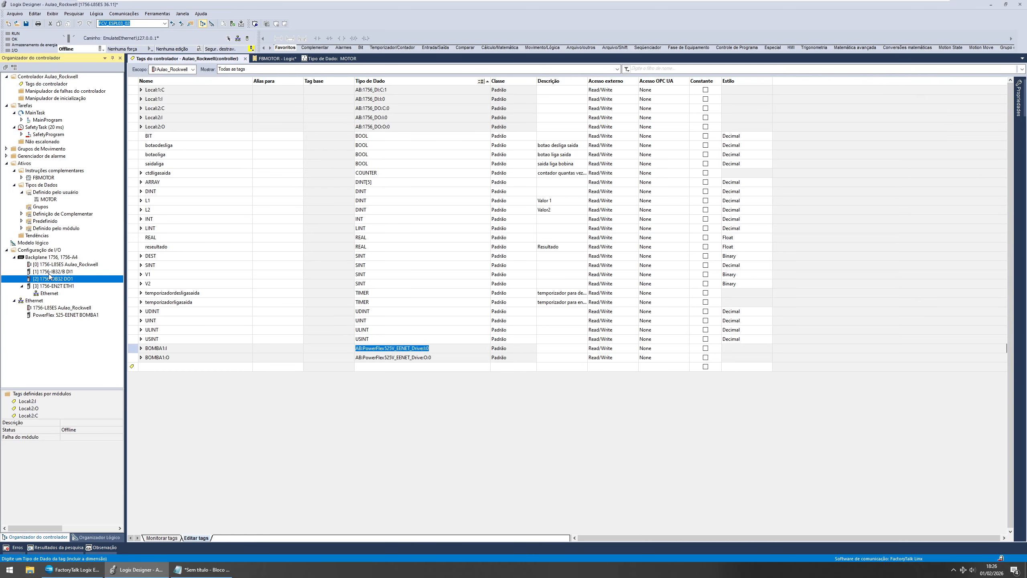
click(49, 272)
click(50, 279)
Step: Expand the BOMBA1:I and BOMBA1:O tags to examine their members, including OutputFreq and FreqCommand
drag(134, 90, 134, 128)
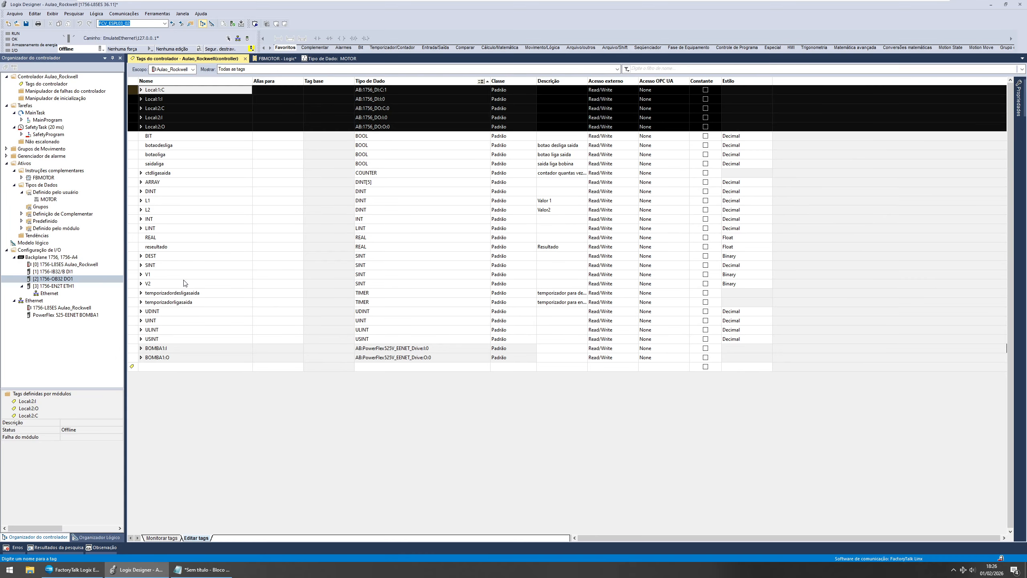
click(132, 344)
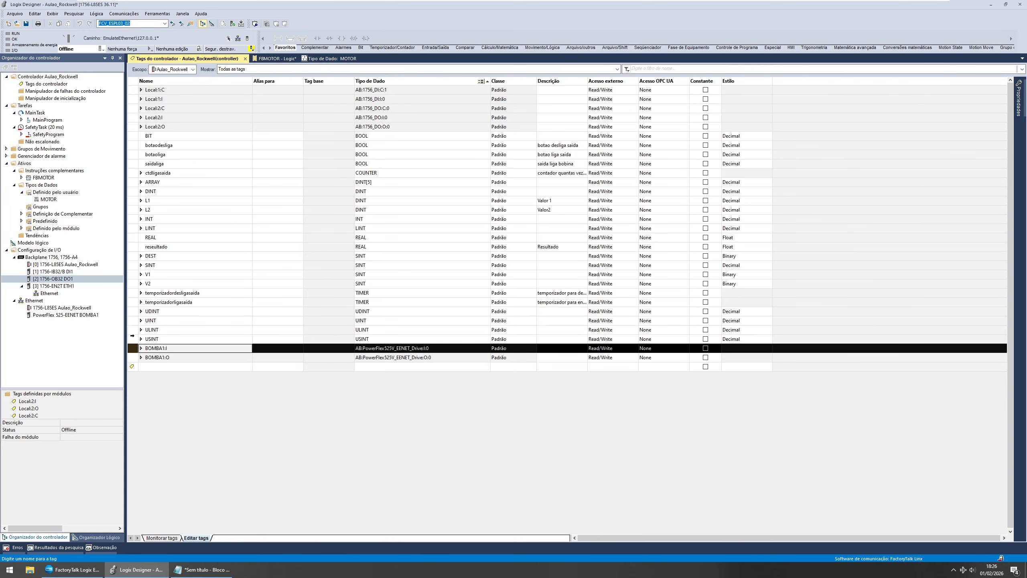
click(142, 348)
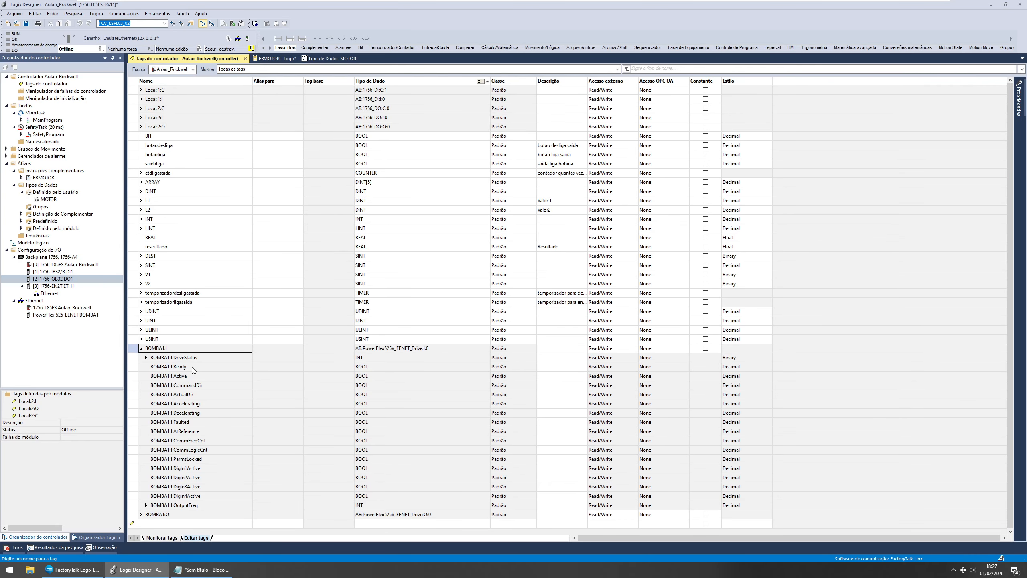
click(137, 366)
click(139, 377)
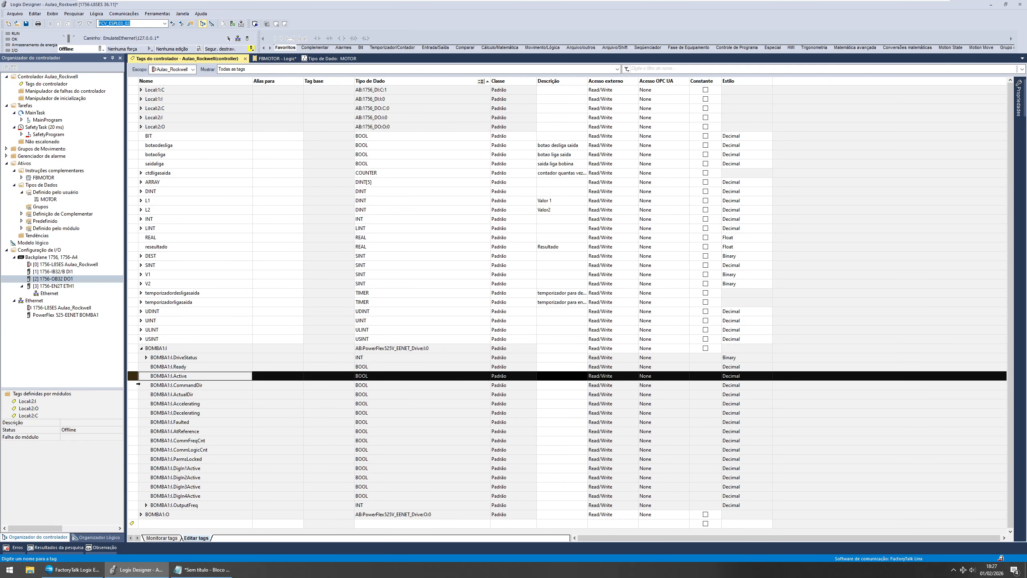
click(138, 386)
click(144, 403)
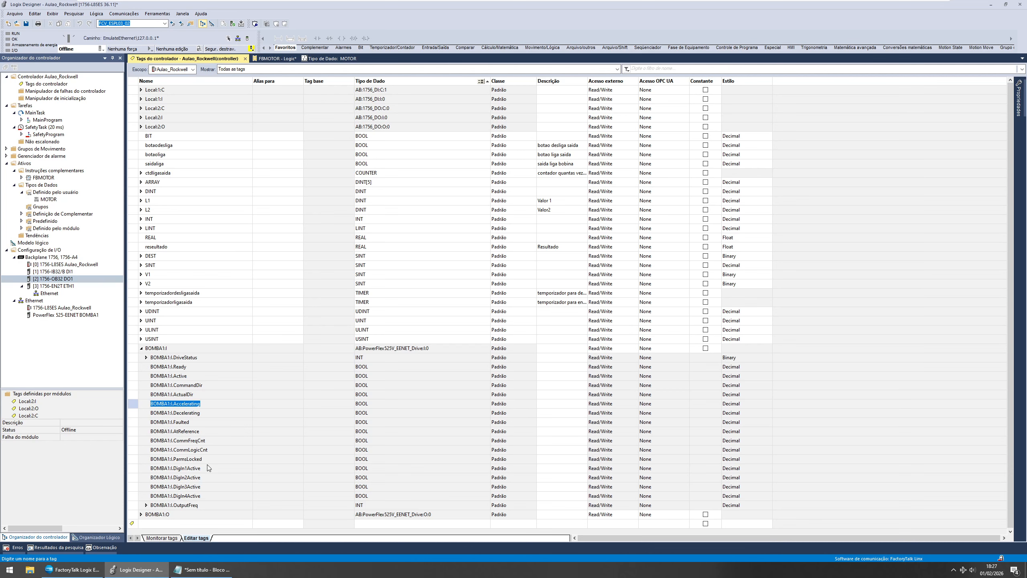
click(136, 504)
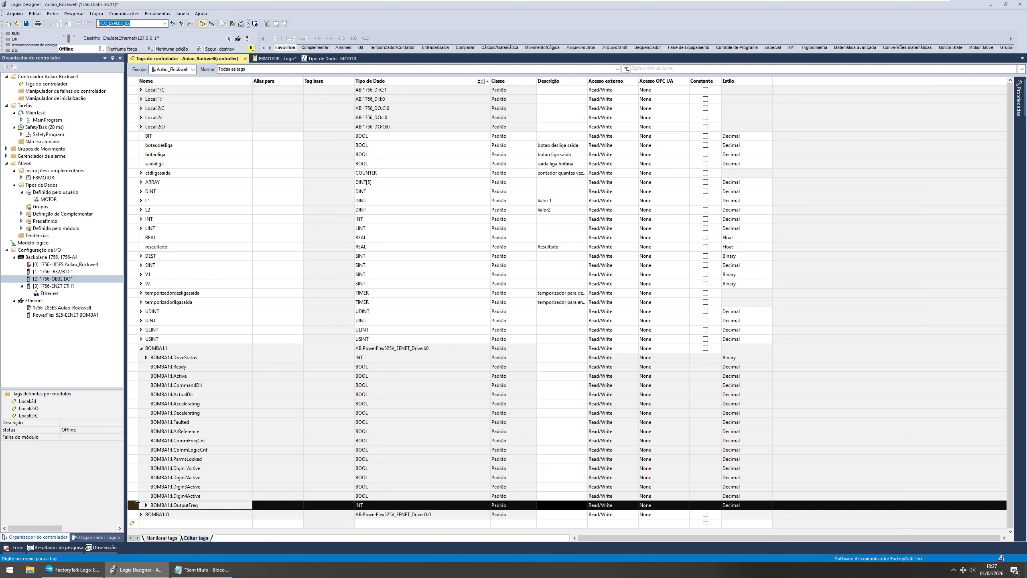
click(146, 505)
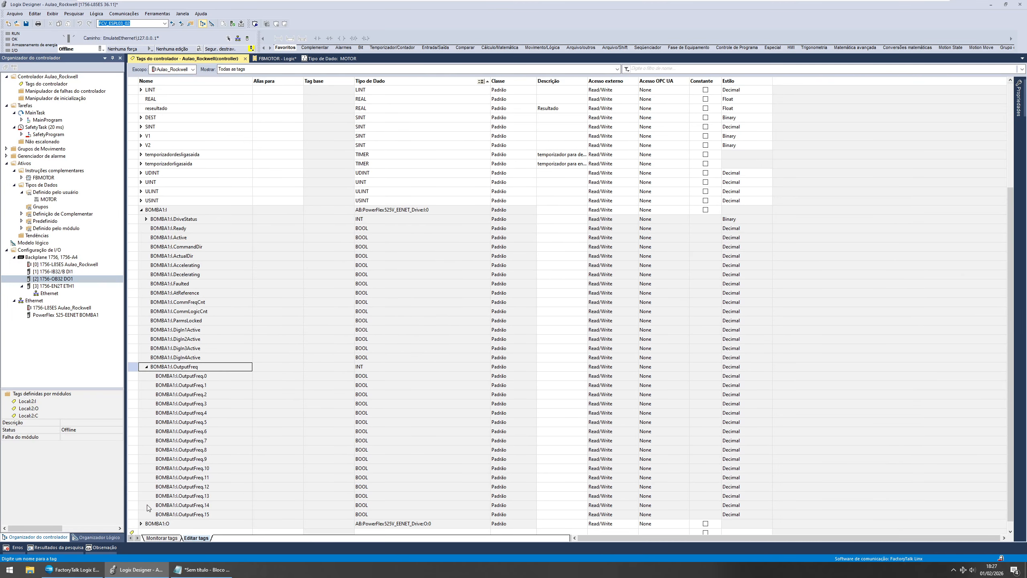
click(147, 367)
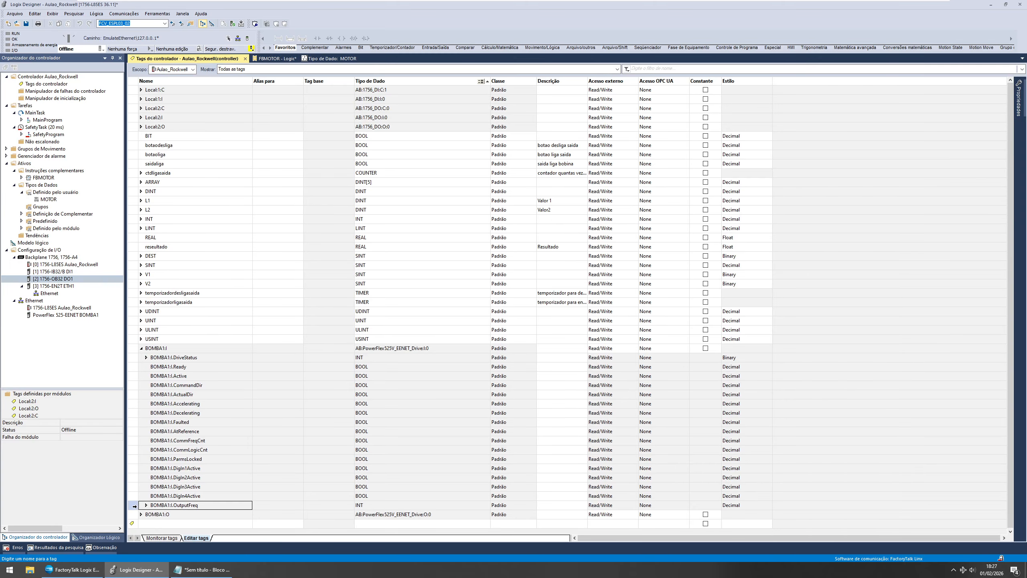
click(134, 506)
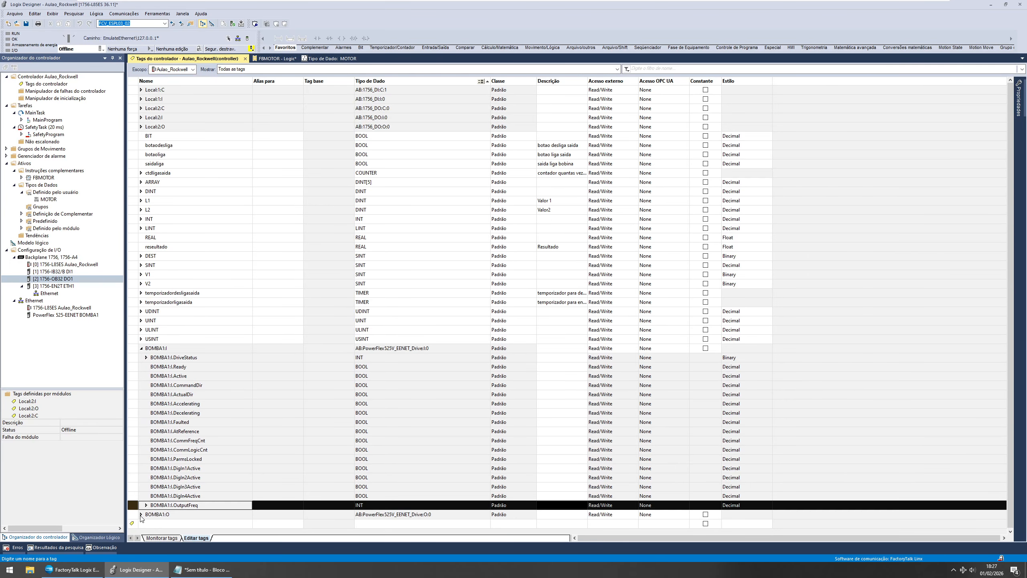
click(141, 514)
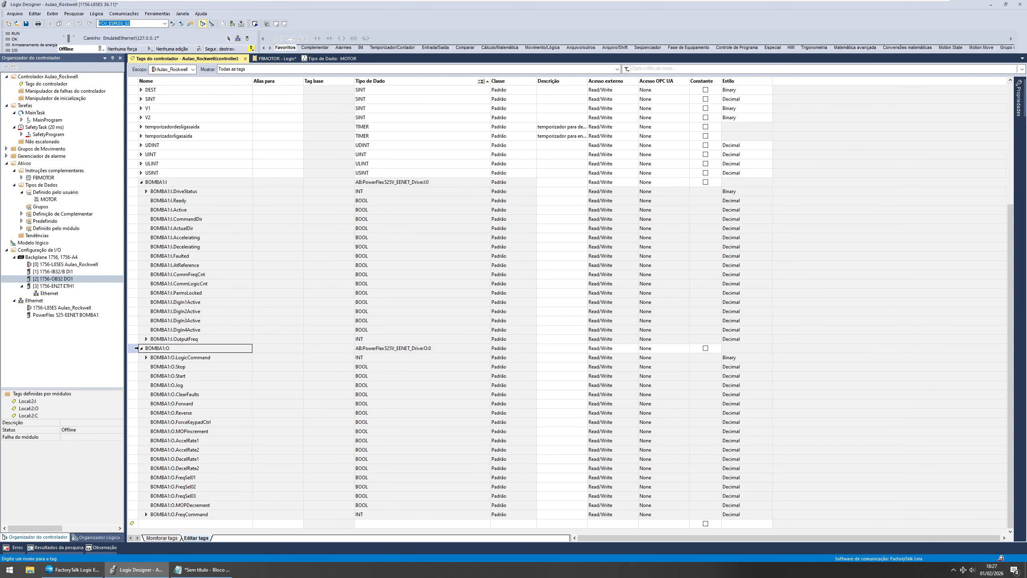
click(135, 349)
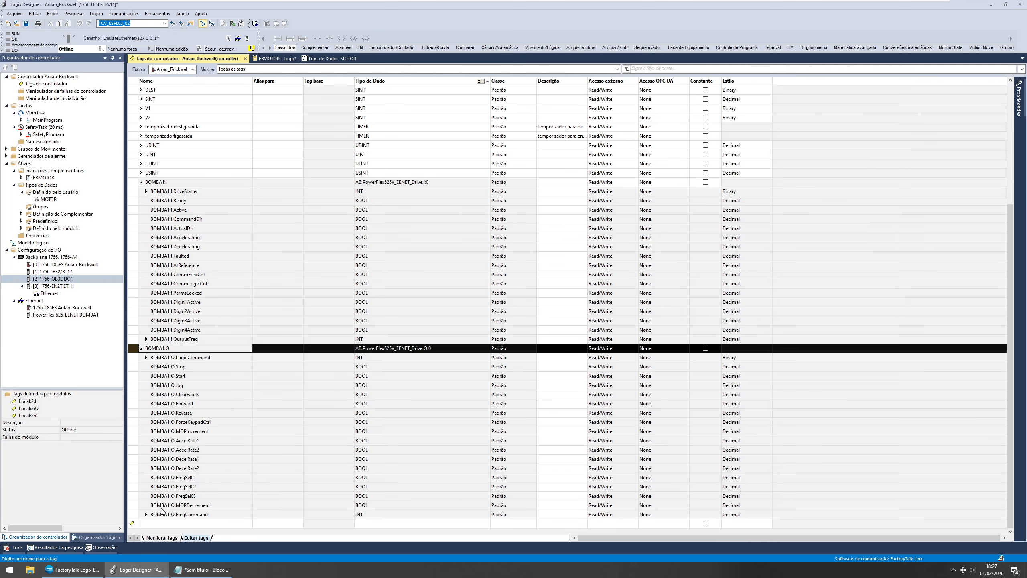
click(134, 513)
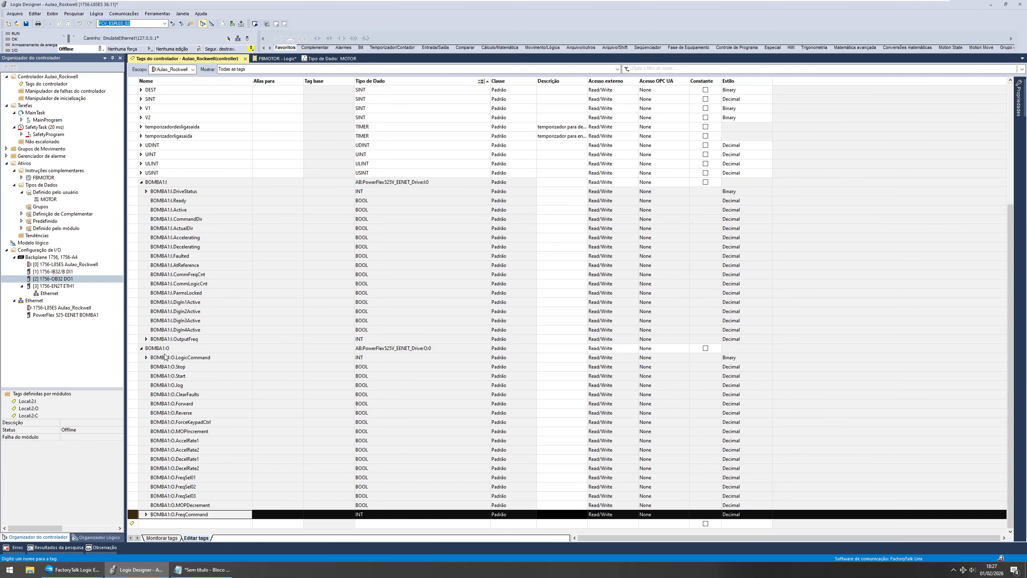
click(145, 341)
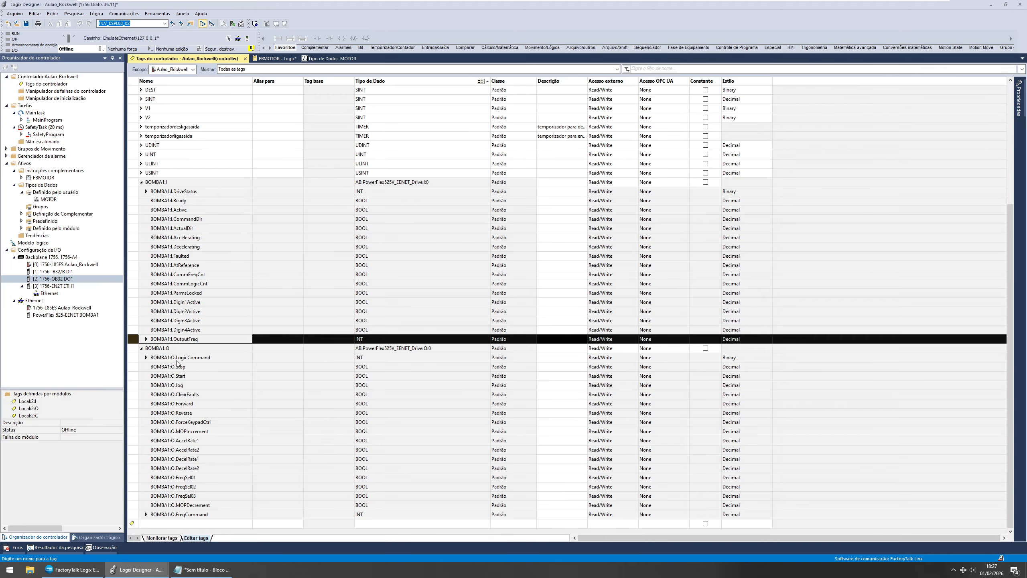
Step: Change the MOTOR data type's VEL and SPVEL members to INT and apply the changes
double_click(41, 200)
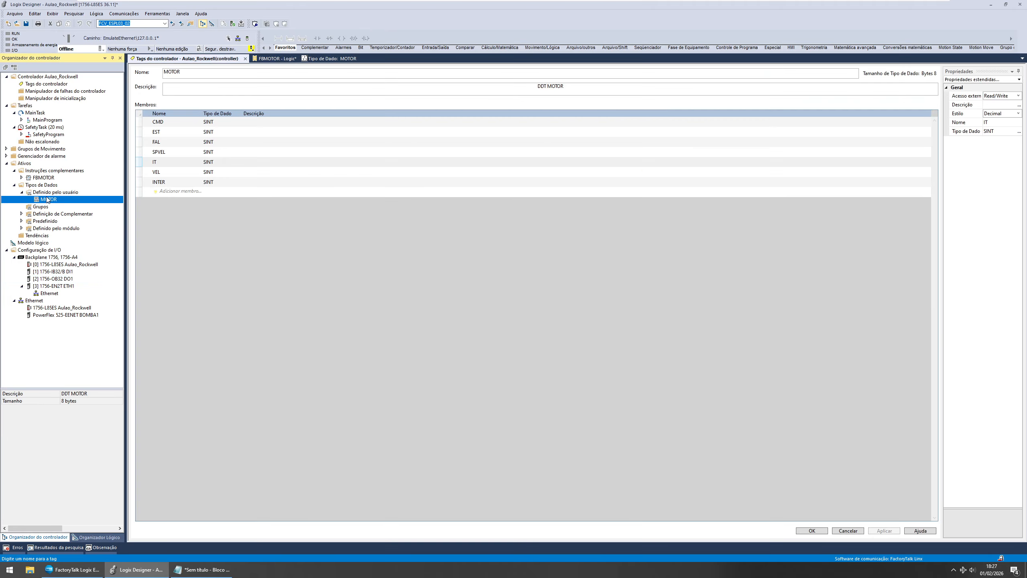
click(214, 174)
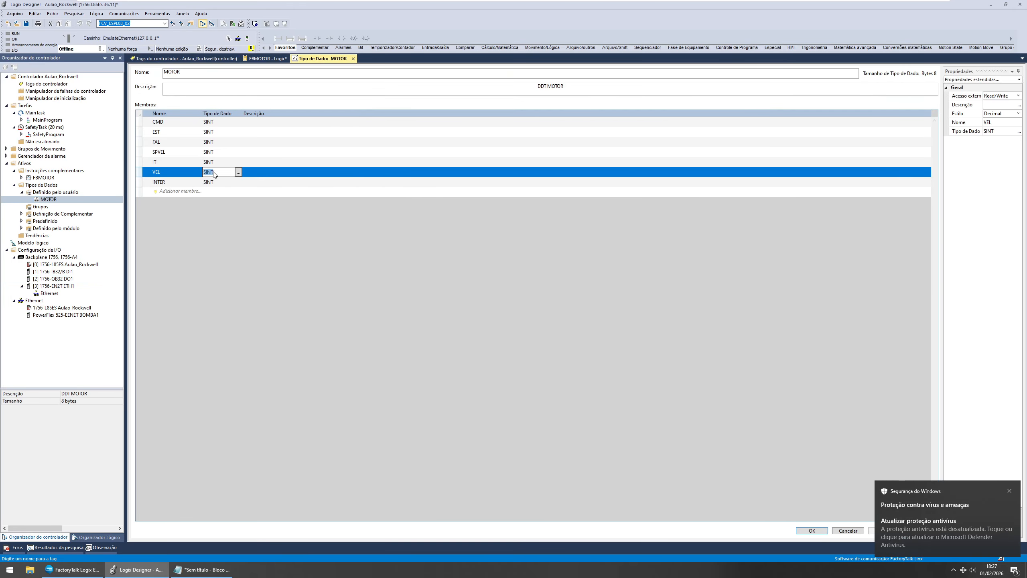
text(INT)
key(Return)
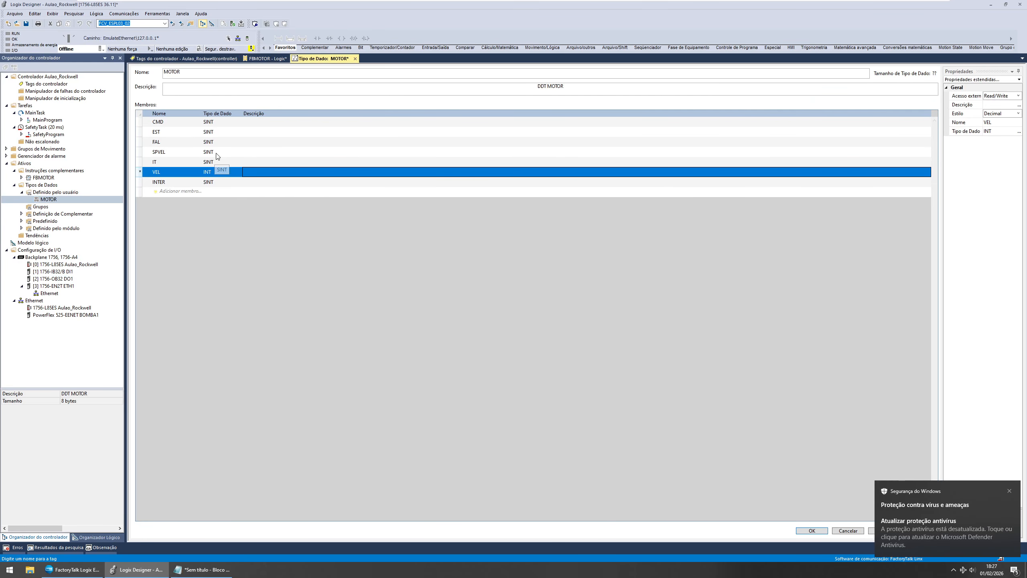
click(222, 152)
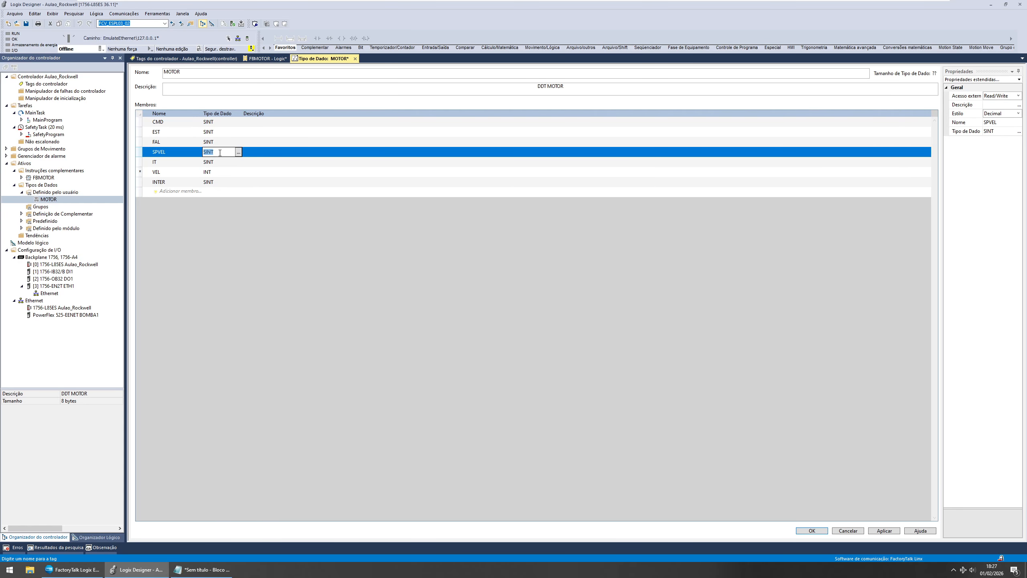
text(INT)
key(Return)
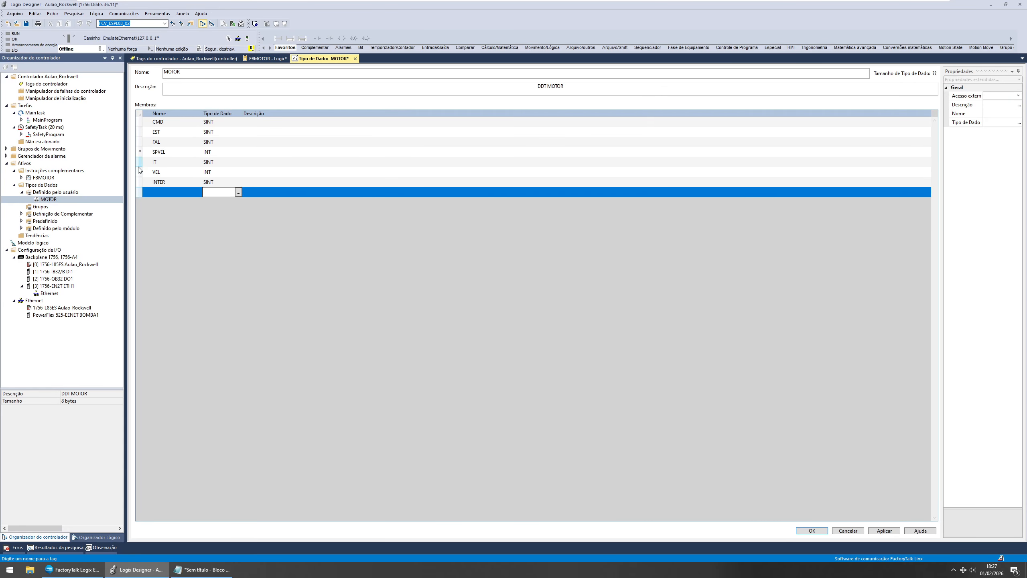
click(163, 162)
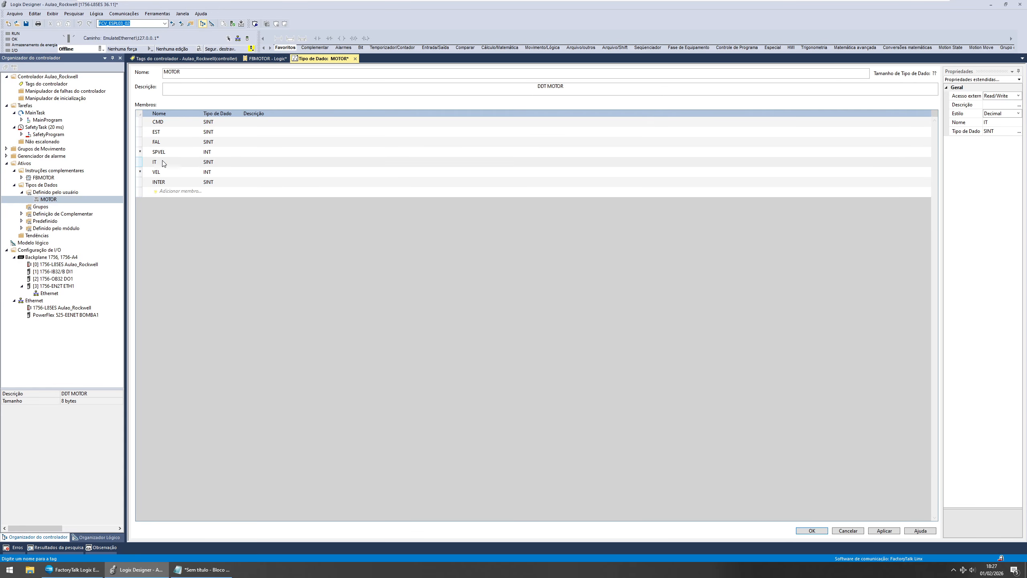
click(355, 59)
click(490, 302)
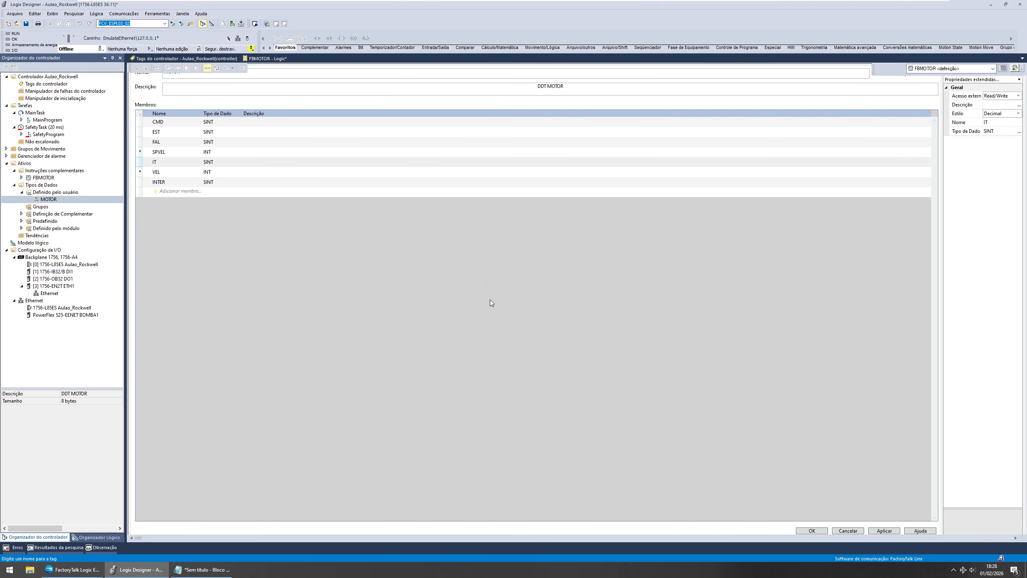
Step: Return to the controller tags and review the BOMBA1 input tag members
click(186, 58)
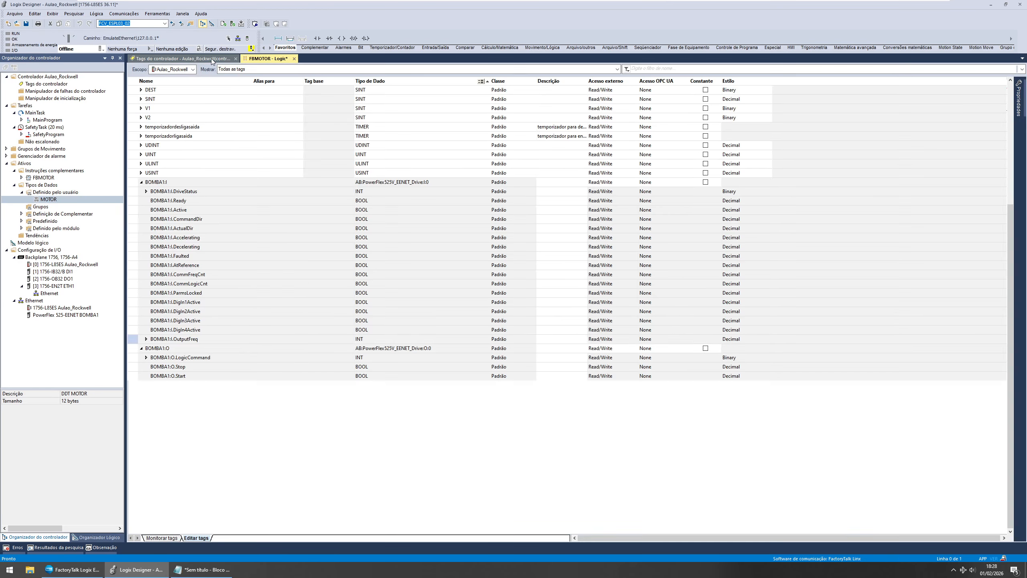
click(176, 339)
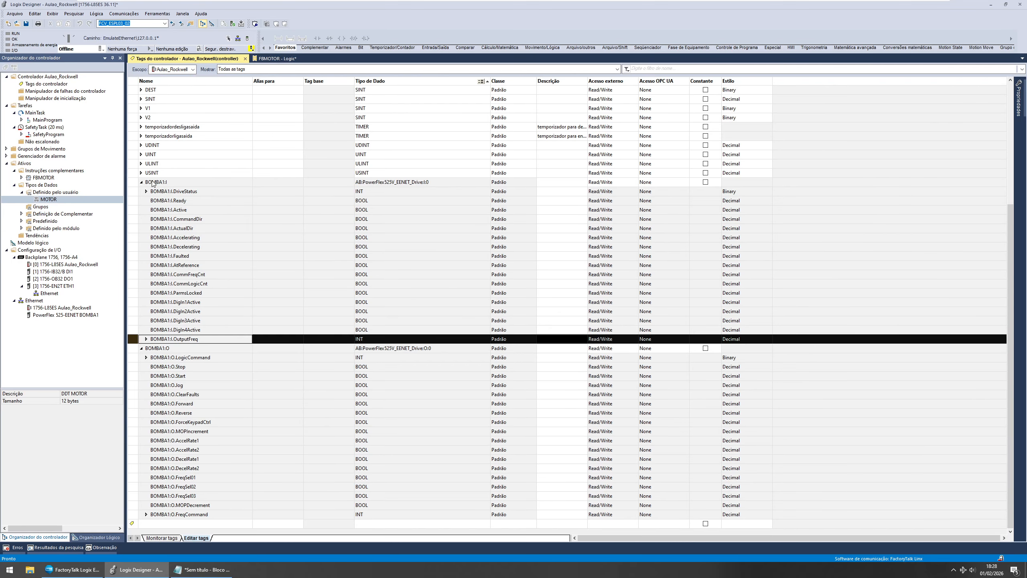
click(165, 192)
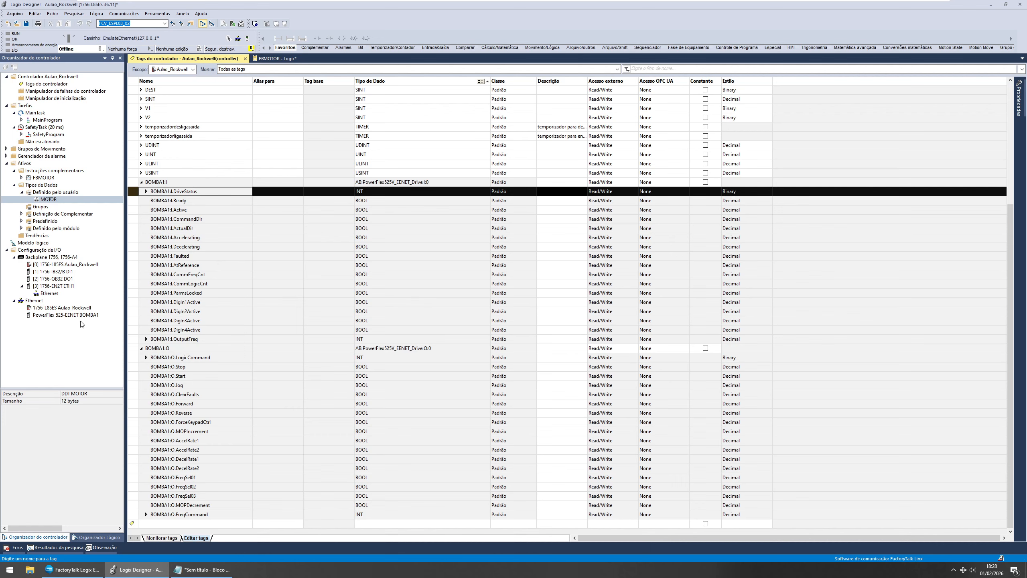
Step: Open the BOMBA1 drive's module properties and examine its peripherals, connection, assistants and device definition pages
click(71, 315)
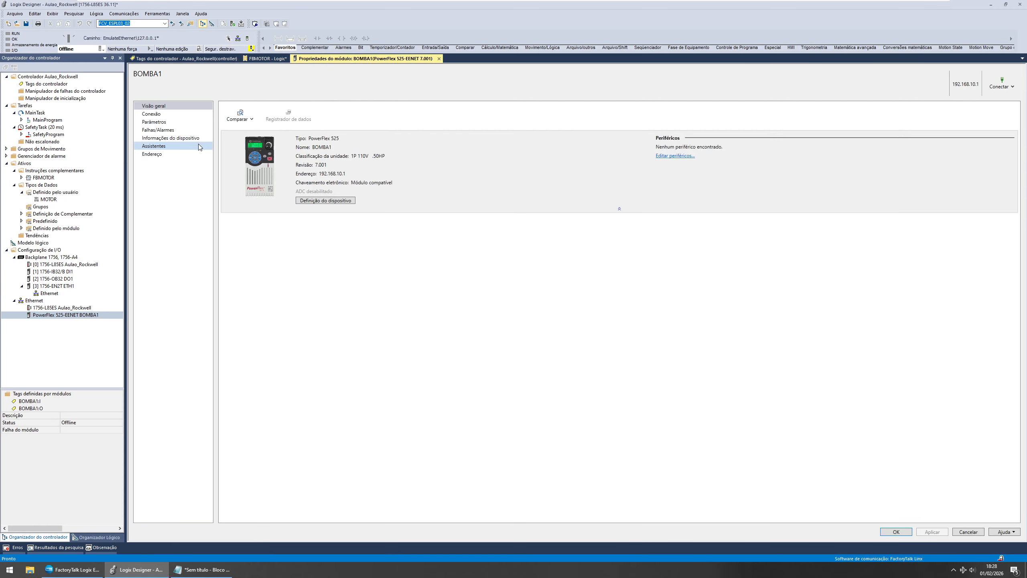
click(675, 156)
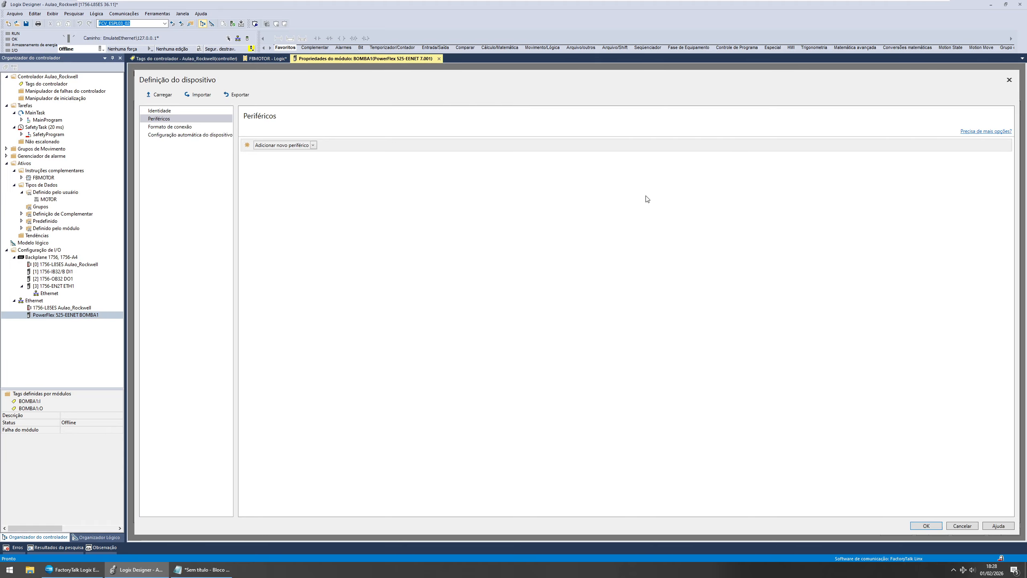
click(229, 97)
click(559, 87)
click(1009, 80)
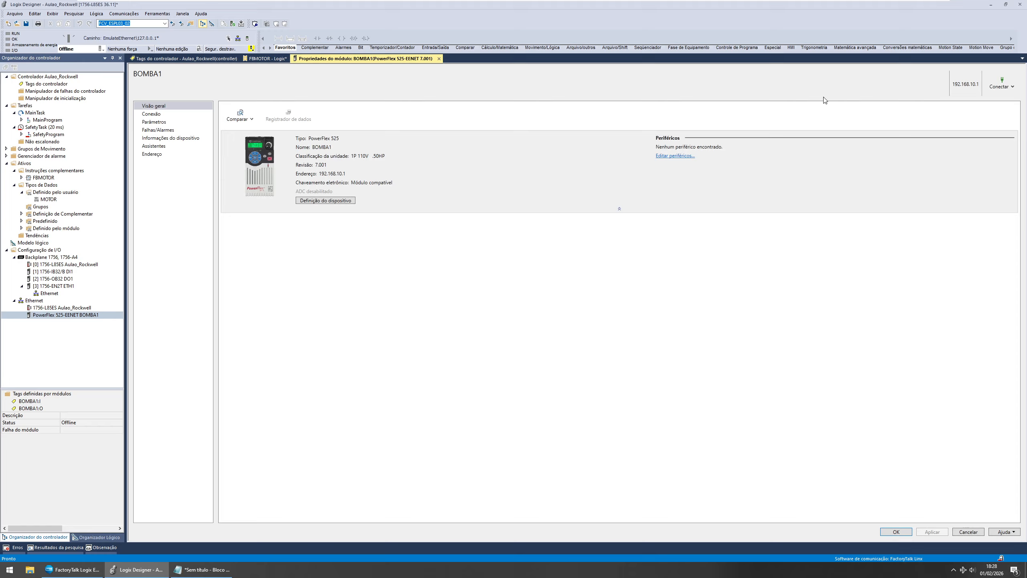
click(155, 115)
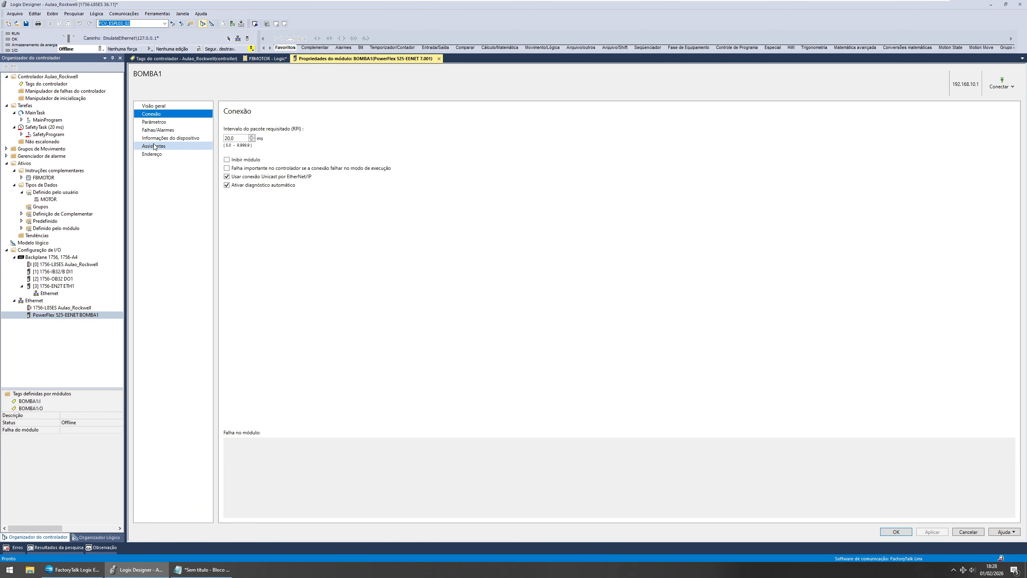
click(155, 147)
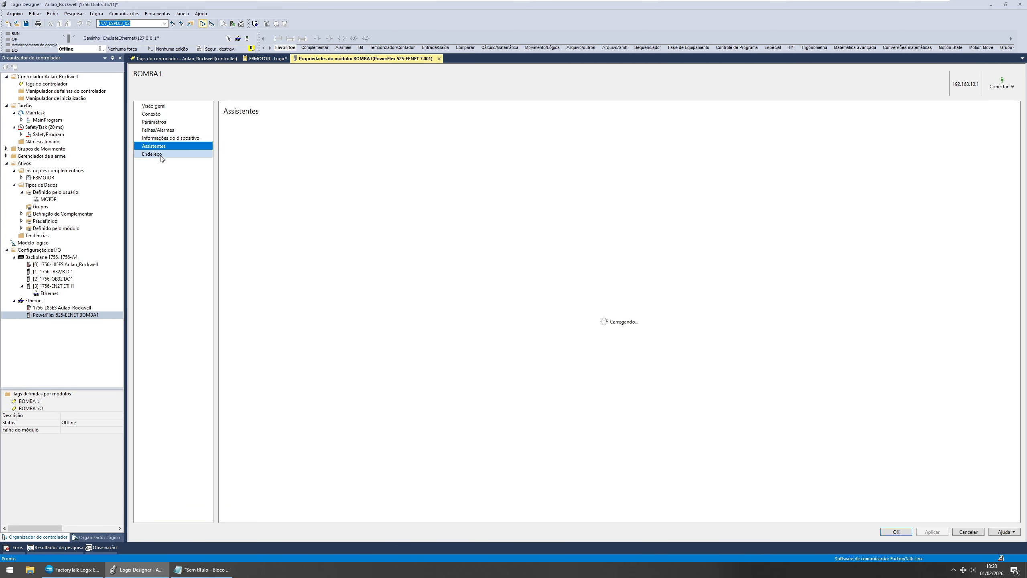
click(170, 106)
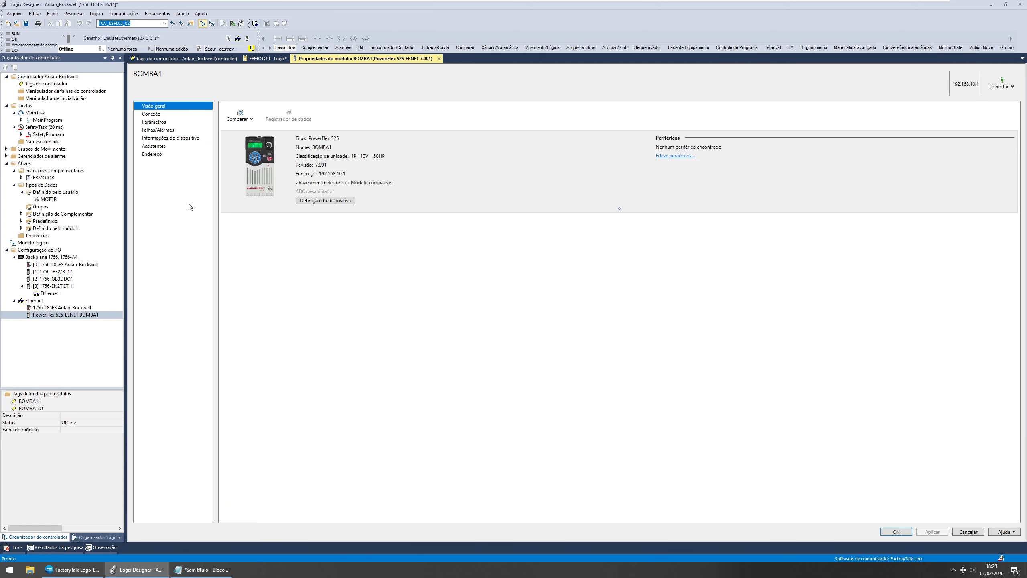
click(312, 200)
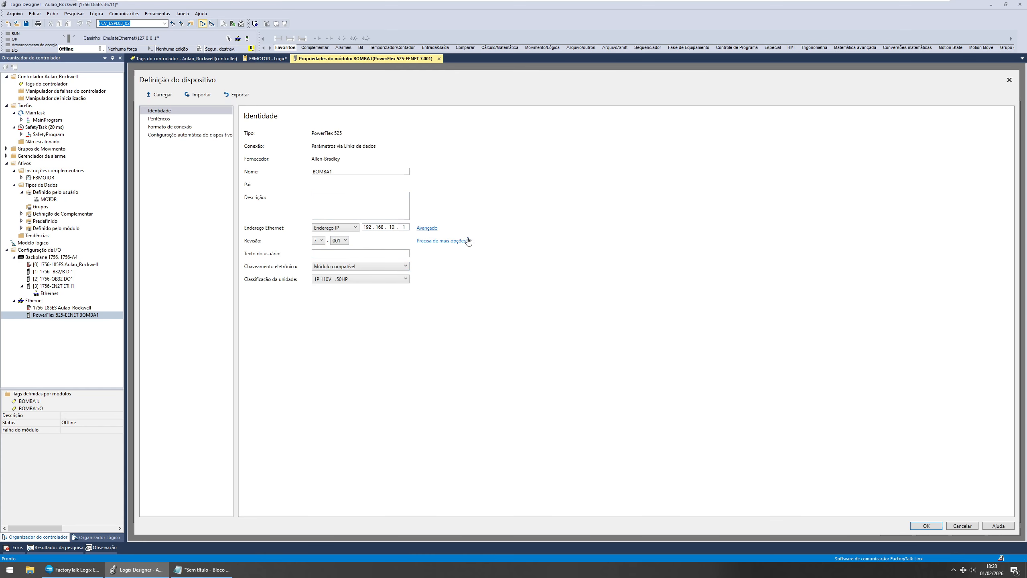
Step: Open the drive's peripherals page and browse the list of peripherals that can be added
click(154, 118)
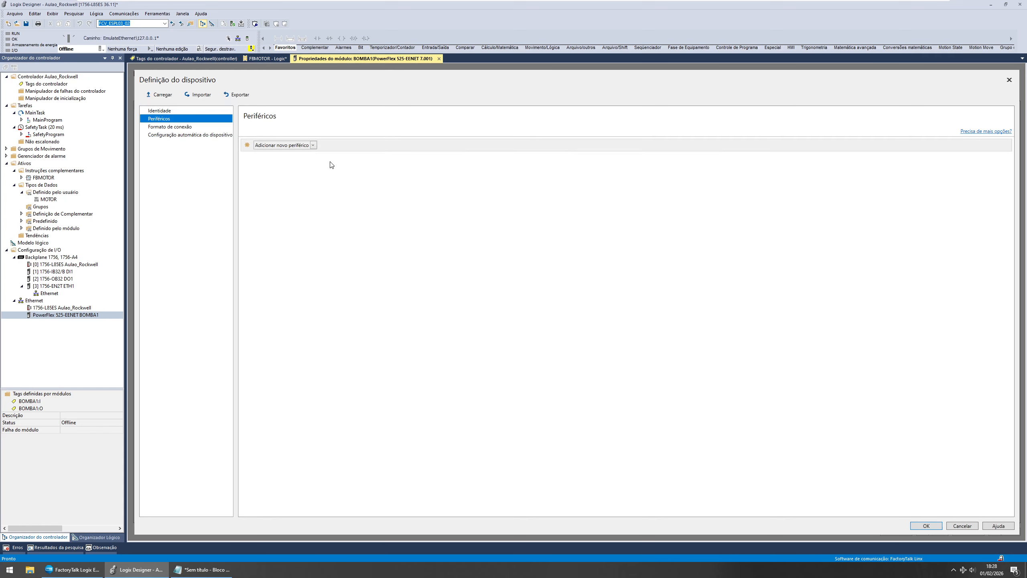
click(312, 145)
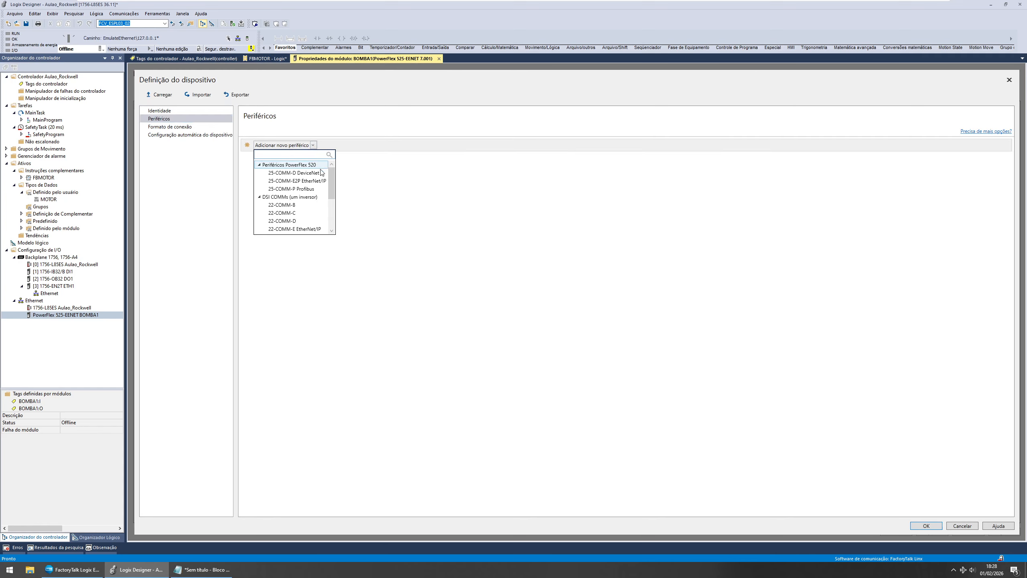
scroll(332, 183, down, 4)
scroll(333, 185, up, 4)
click(277, 118)
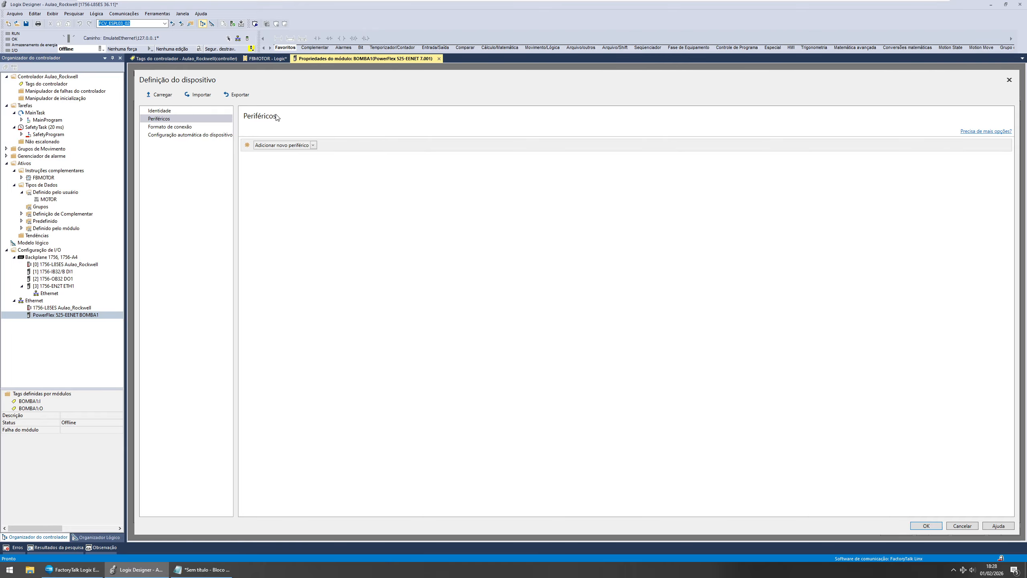
Step: Review the input and output members of the BOMBA1 drive's connection format
click(170, 127)
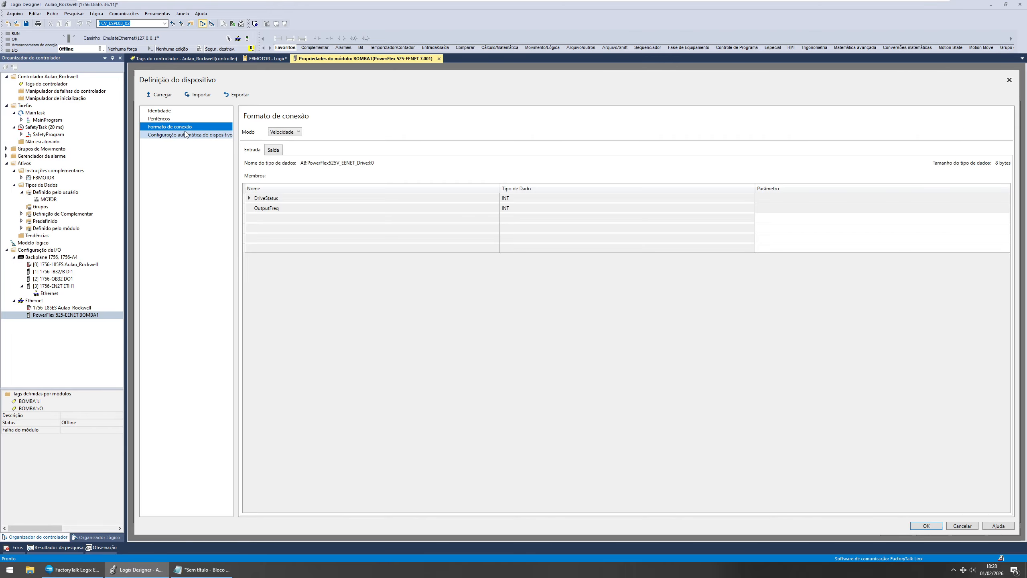
click(284, 218)
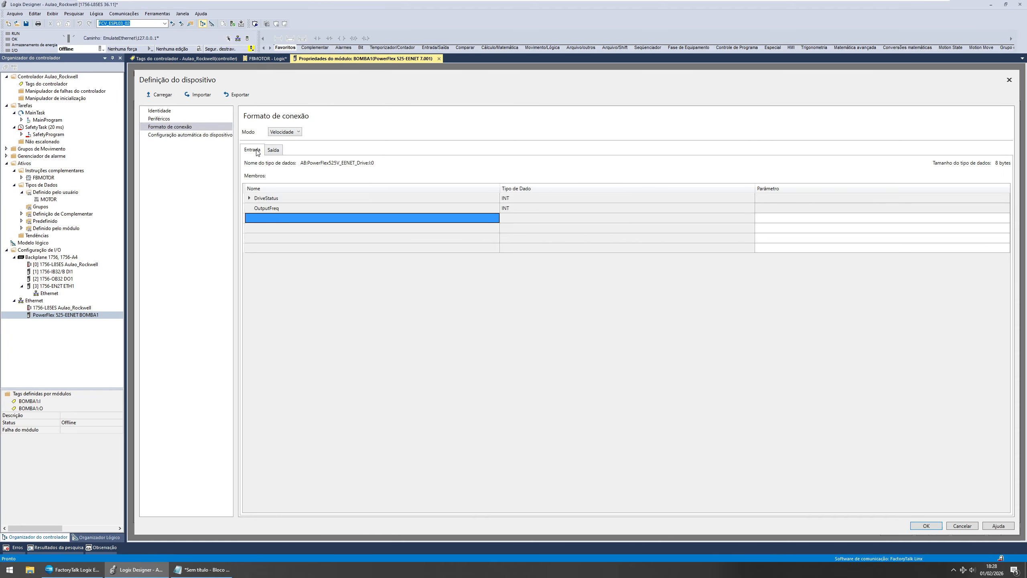
click(272, 150)
click(262, 217)
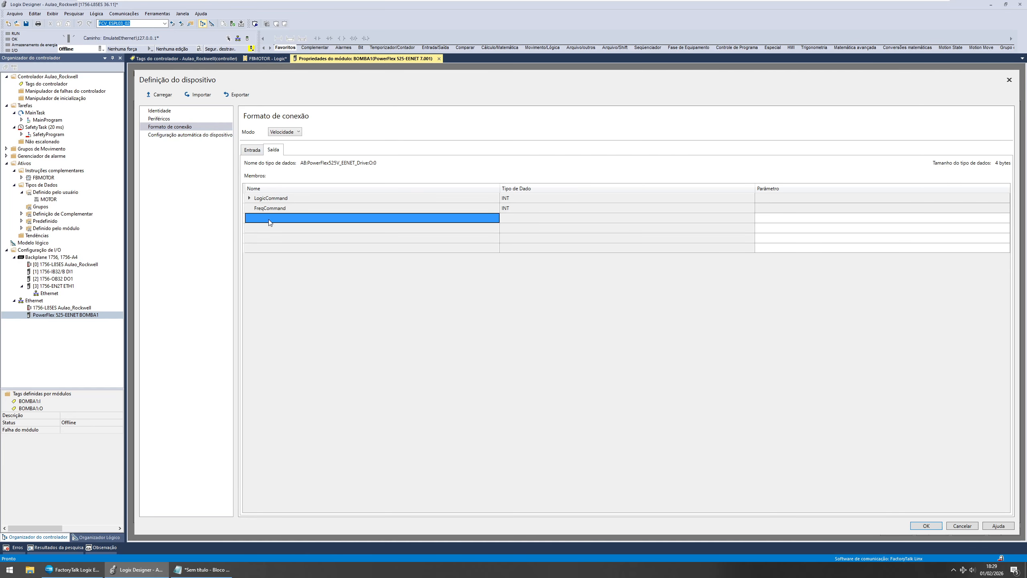
click(249, 150)
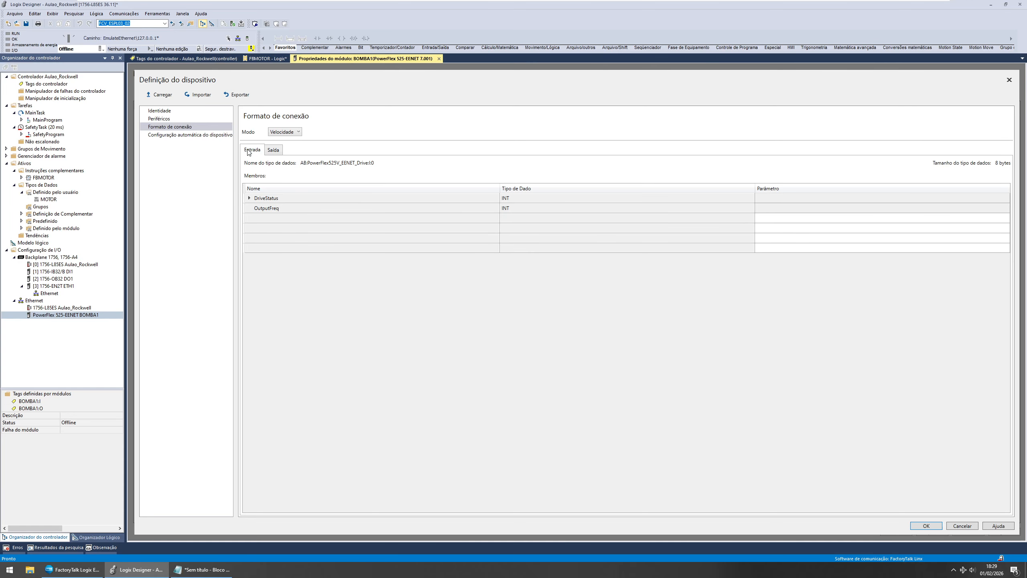
click(265, 218)
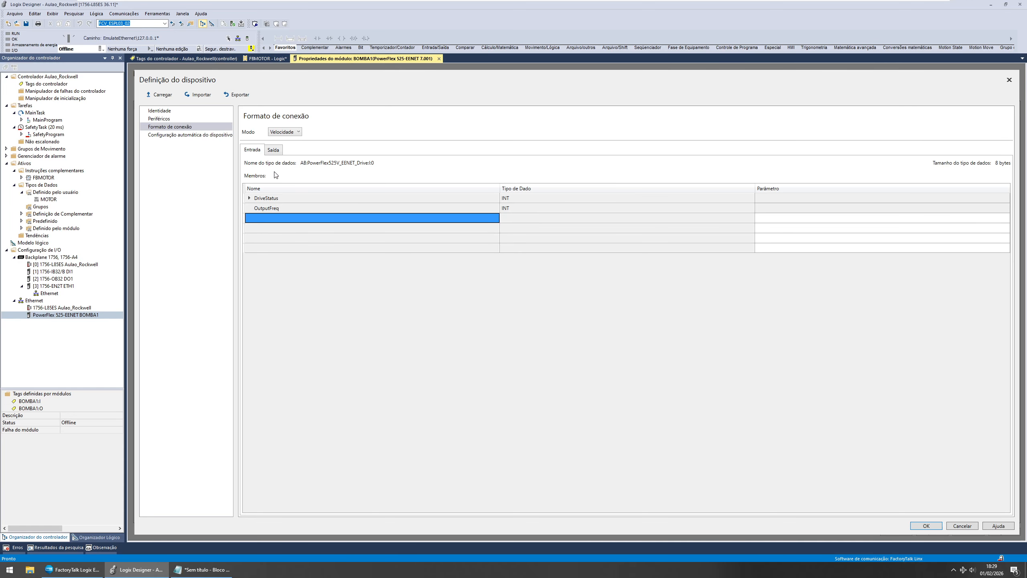
click(274, 152)
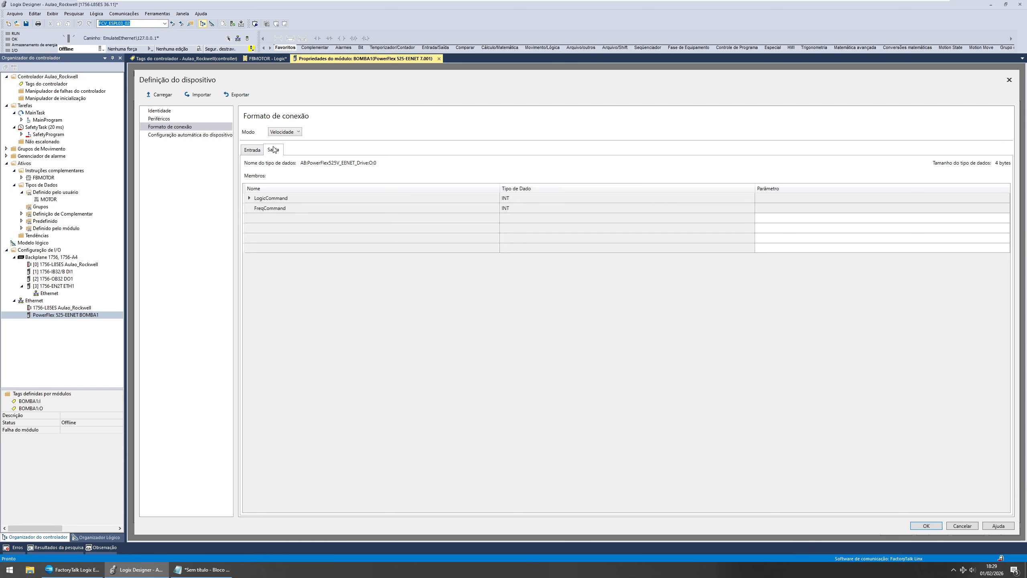
click(253, 150)
click(269, 219)
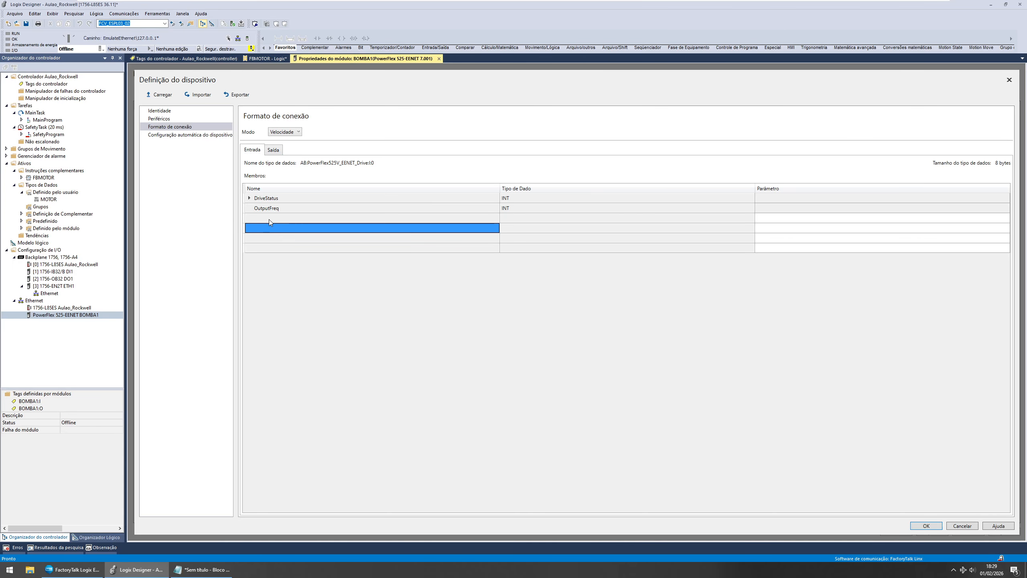
click(268, 219)
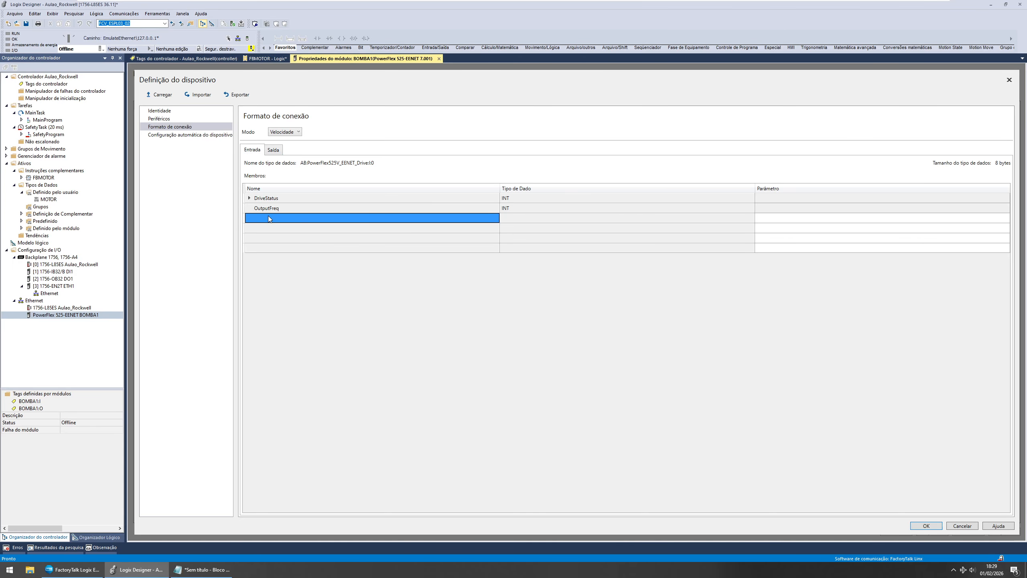
click(199, 133)
click(196, 127)
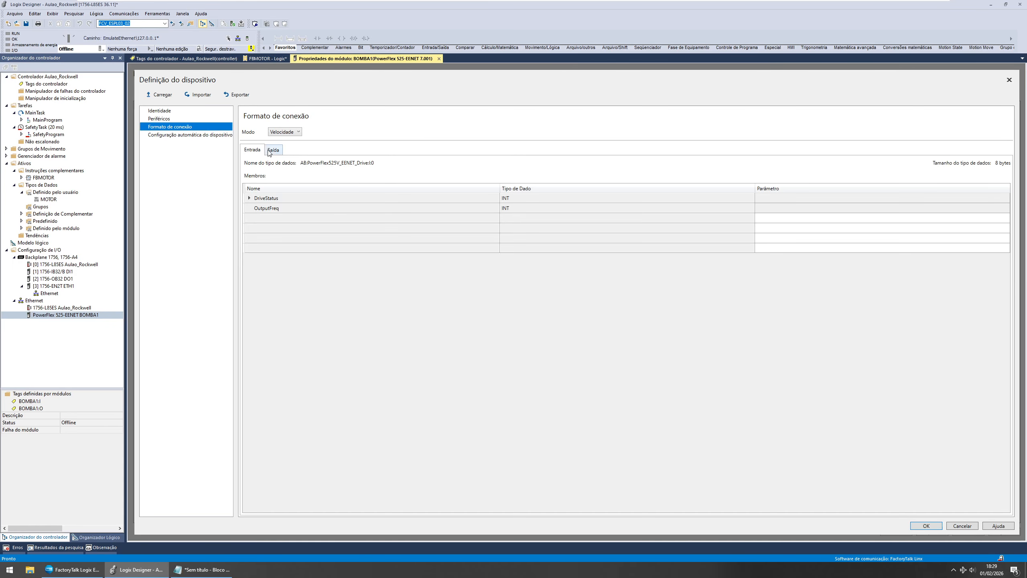
click(283, 133)
click(283, 133)
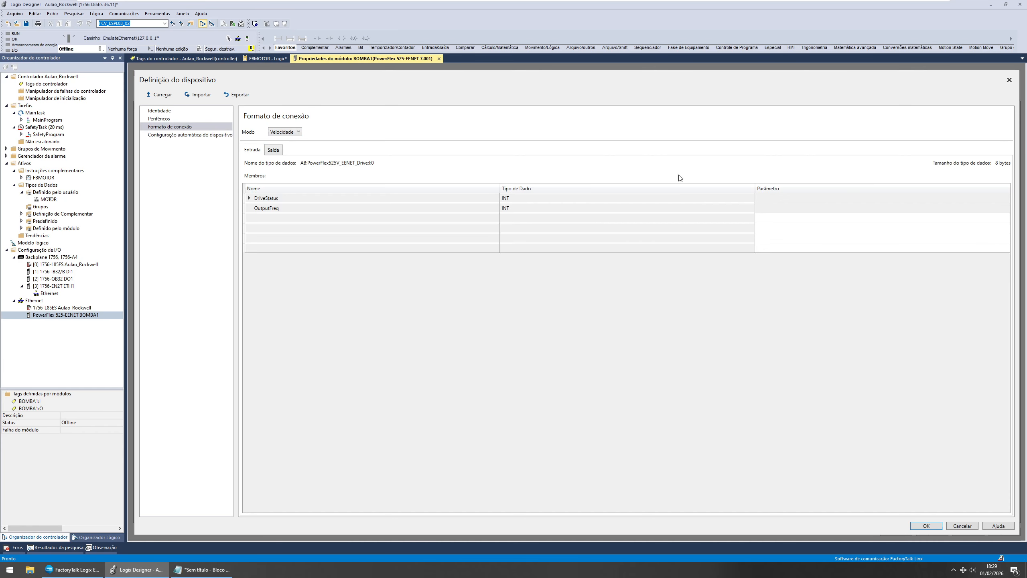
click(765, 228)
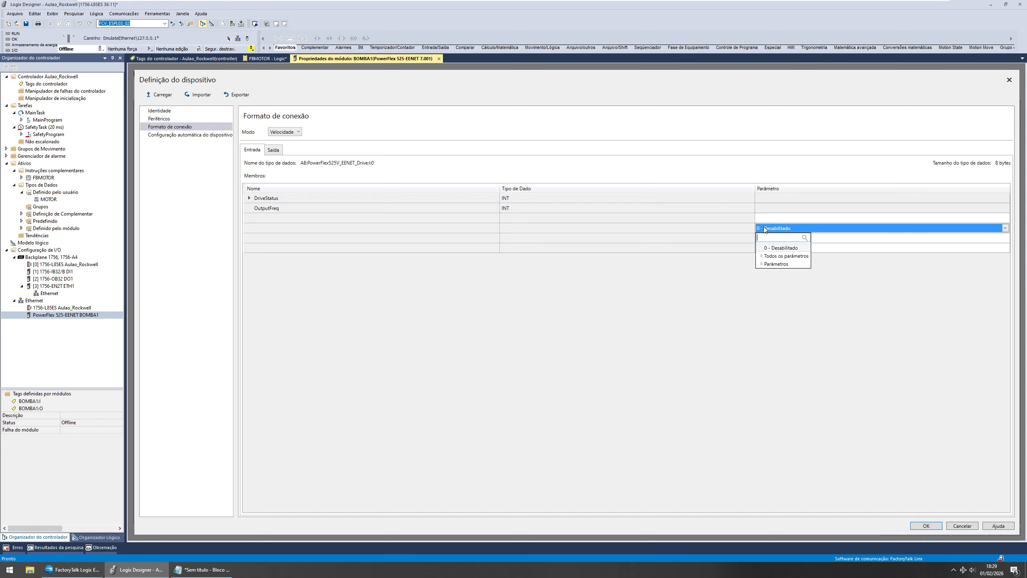
click(761, 256)
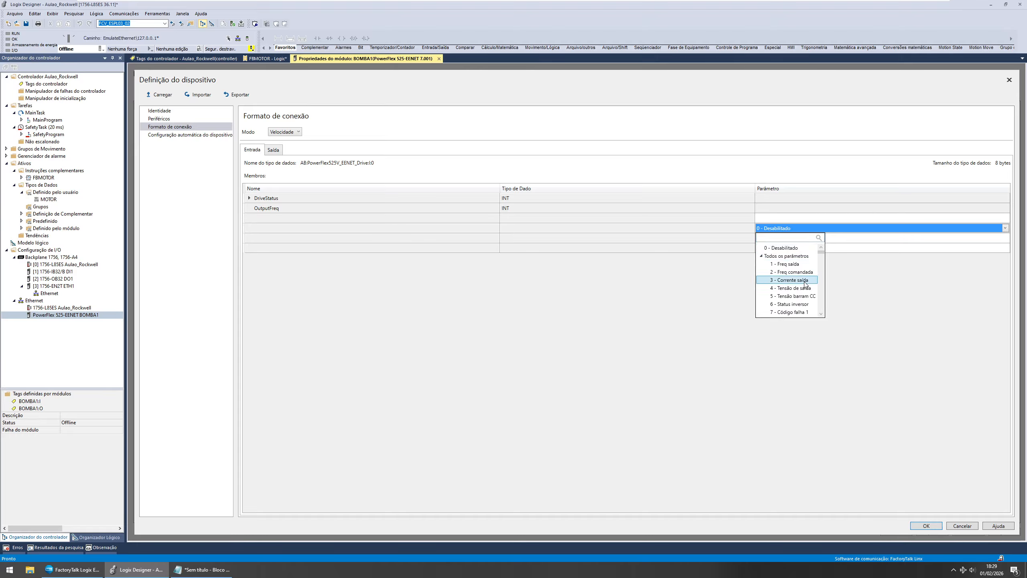
click(805, 280)
click(770, 248)
click(706, 250)
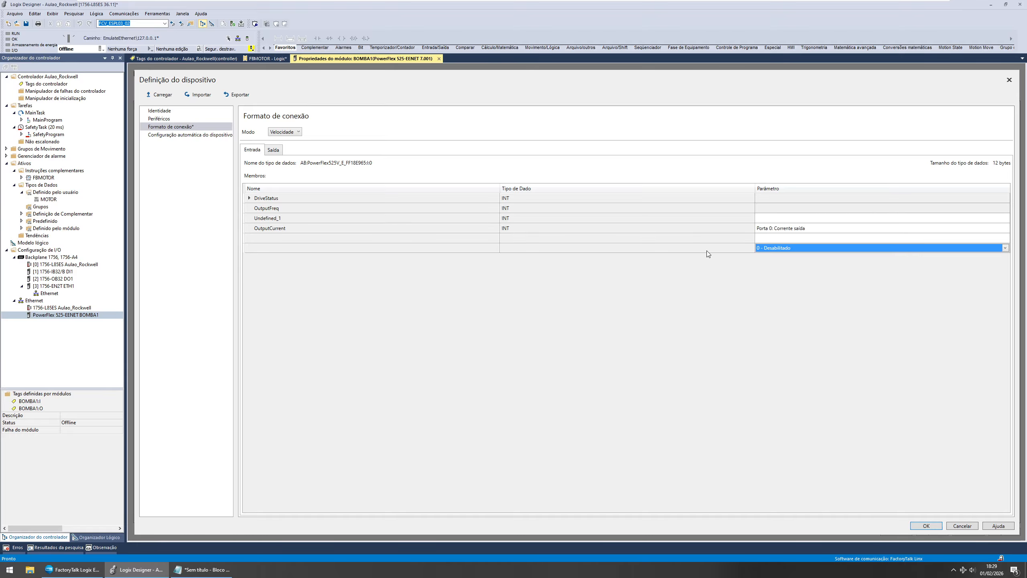
click(671, 220)
click(251, 216)
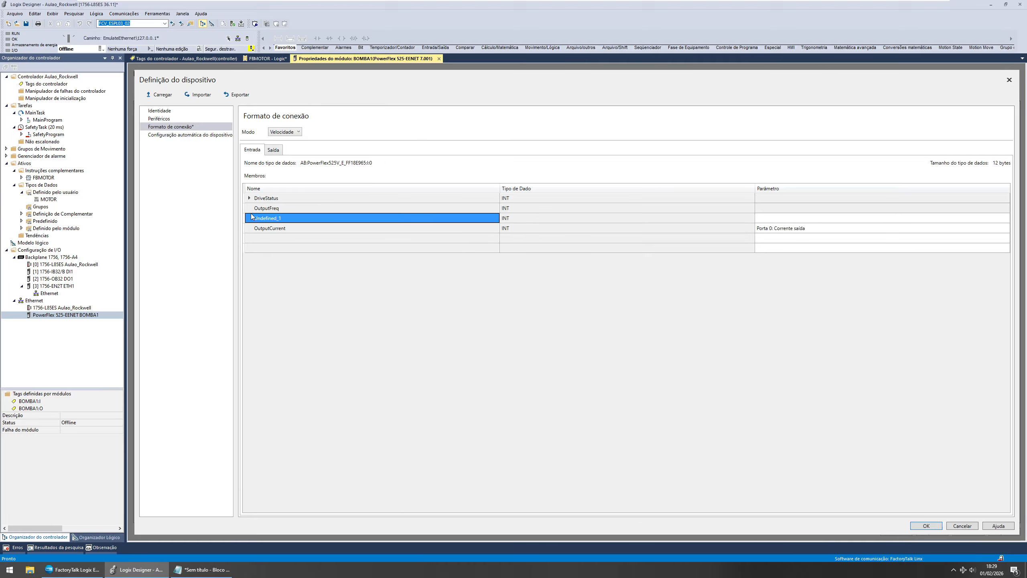
click(248, 229)
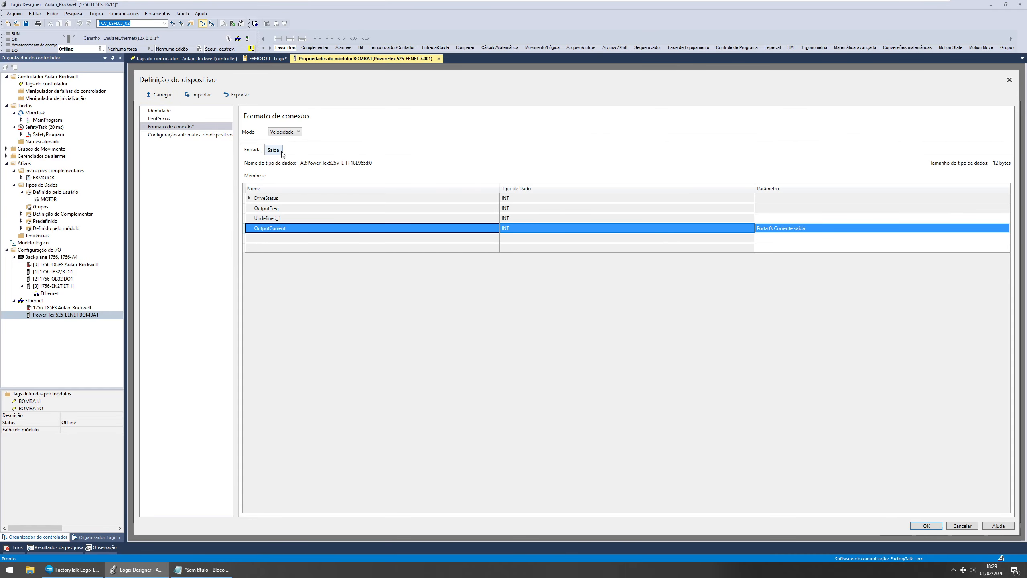
click(1010, 80)
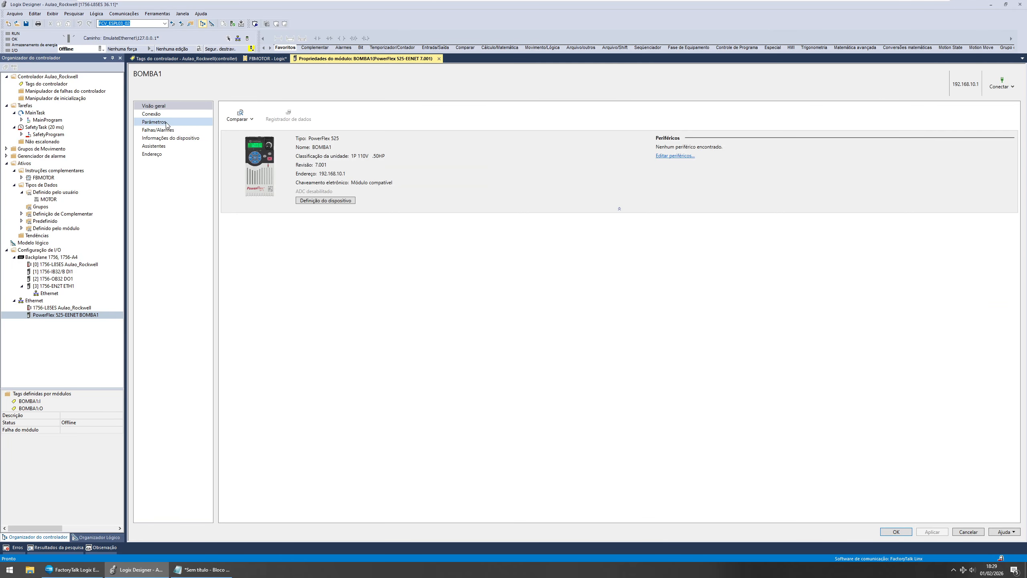
Step: Add parameter 3 - Corrente saída as an extra input in BOMBA1's connection format and confirm the module definition change
click(339, 202)
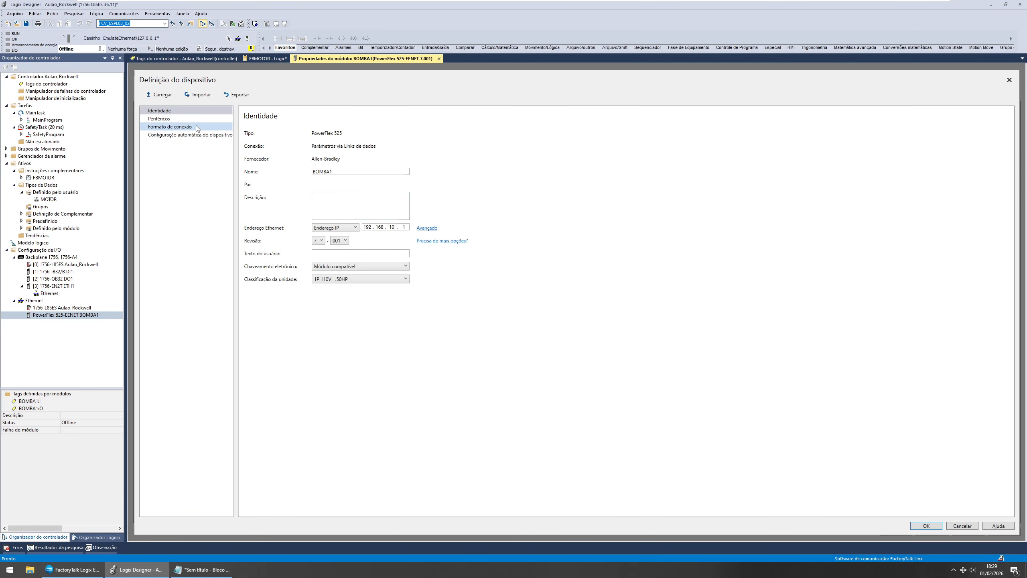
click(177, 119)
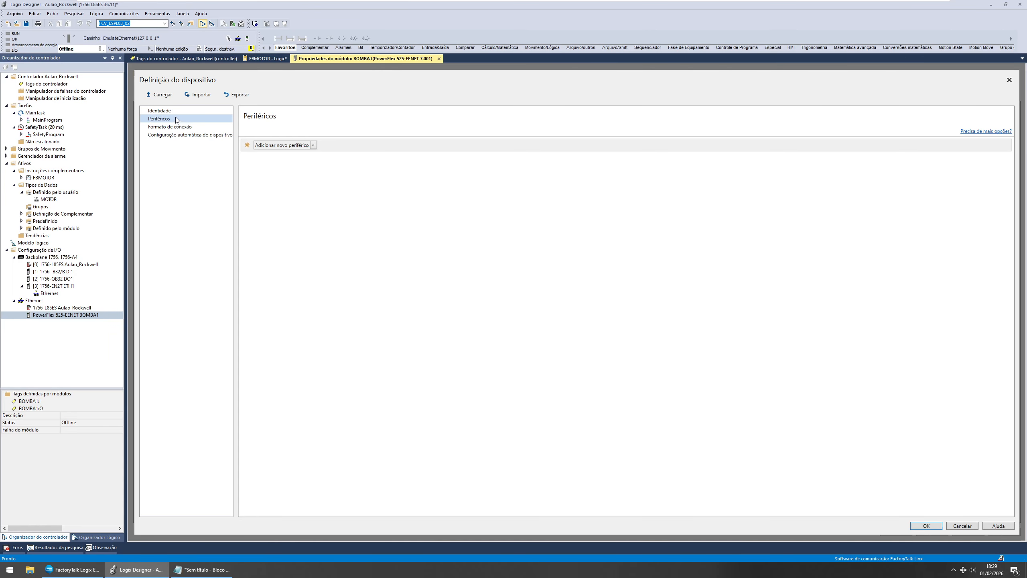
click(208, 127)
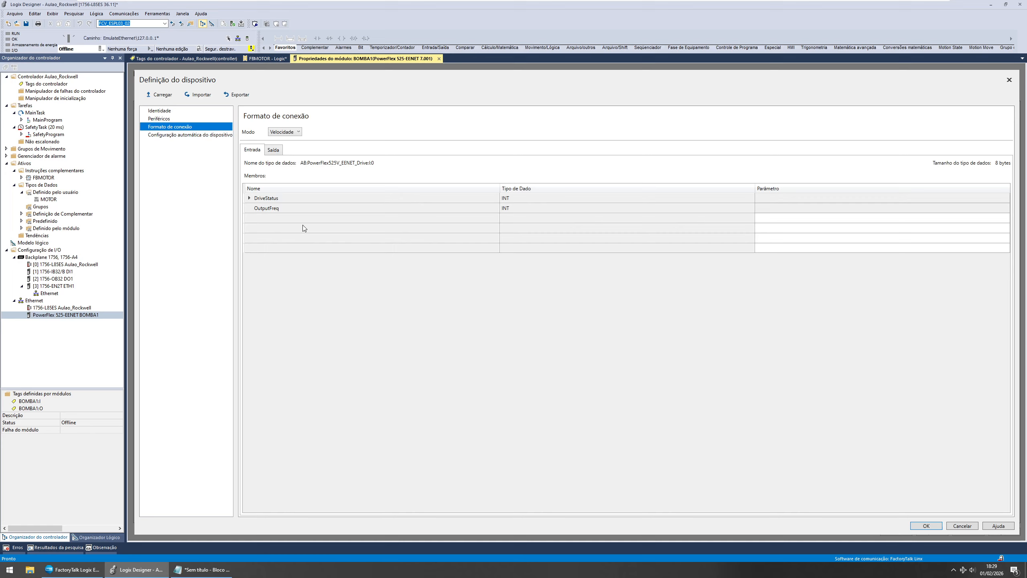
click(780, 219)
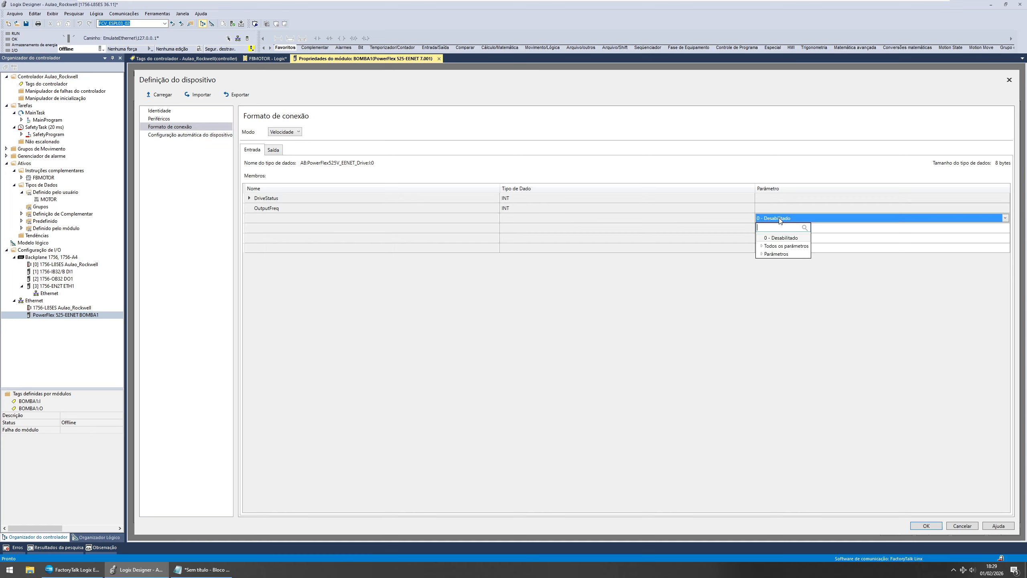
click(763, 247)
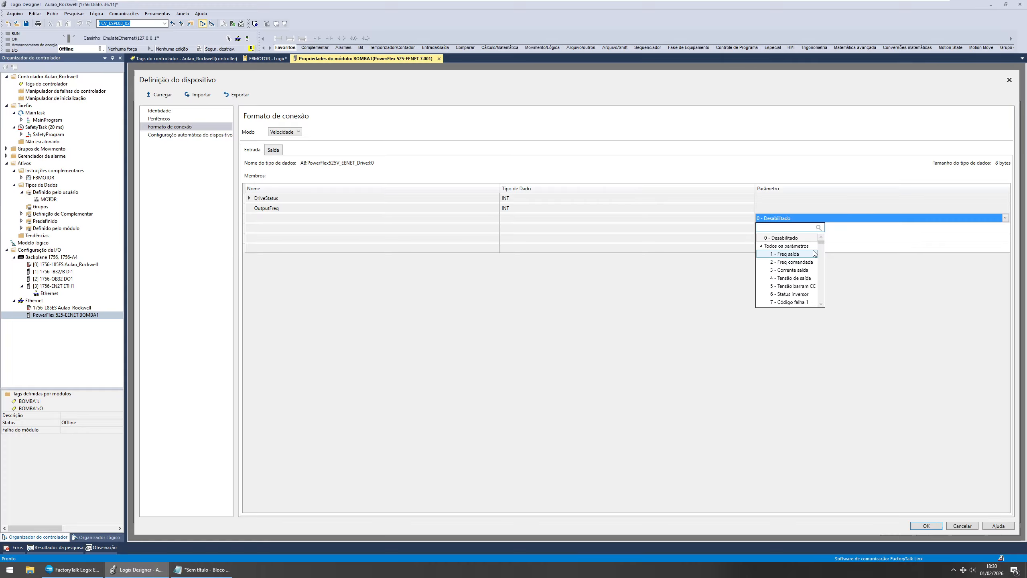
click(803, 271)
click(926, 525)
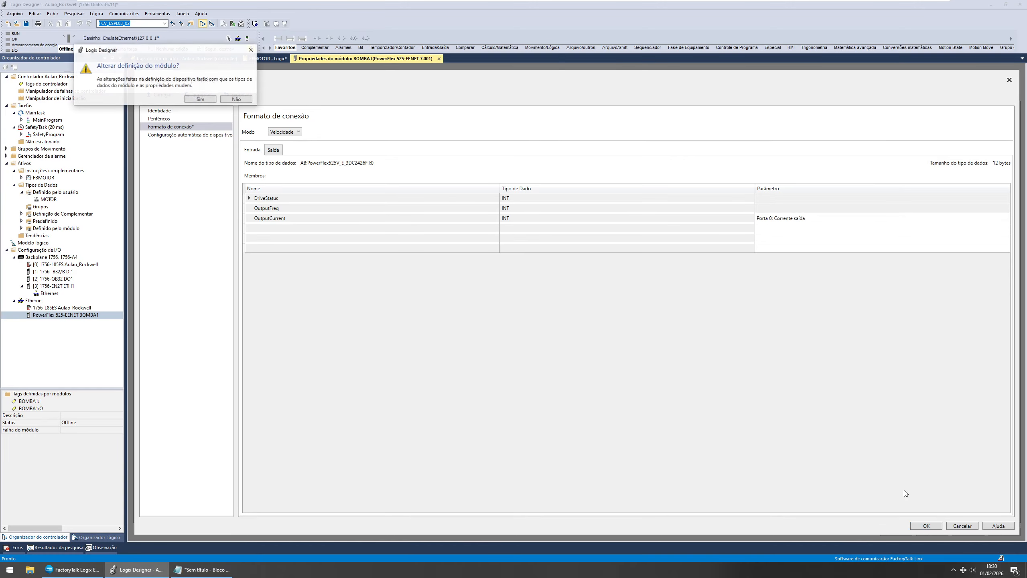
click(205, 101)
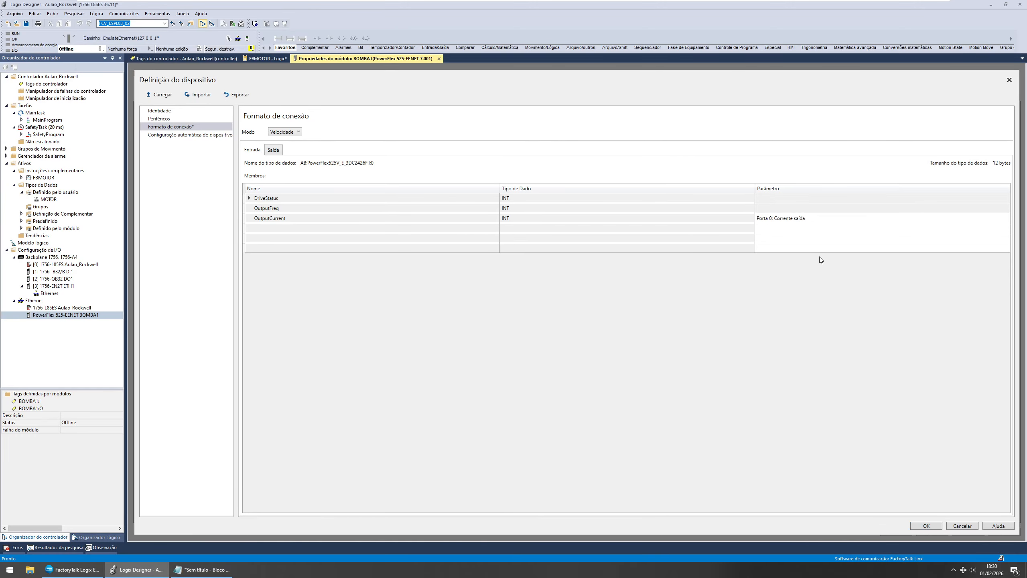
click(926, 525)
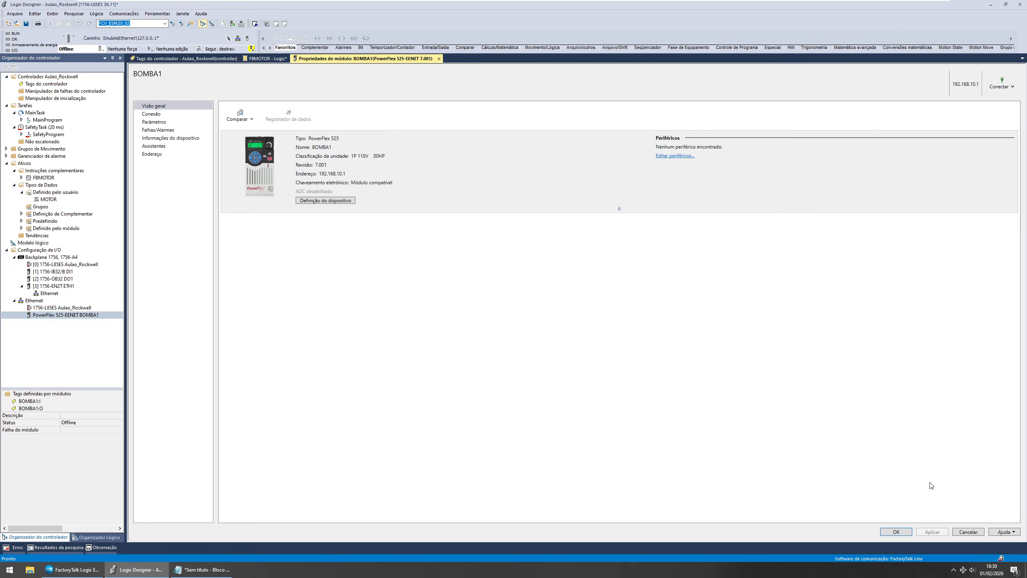
click(892, 532)
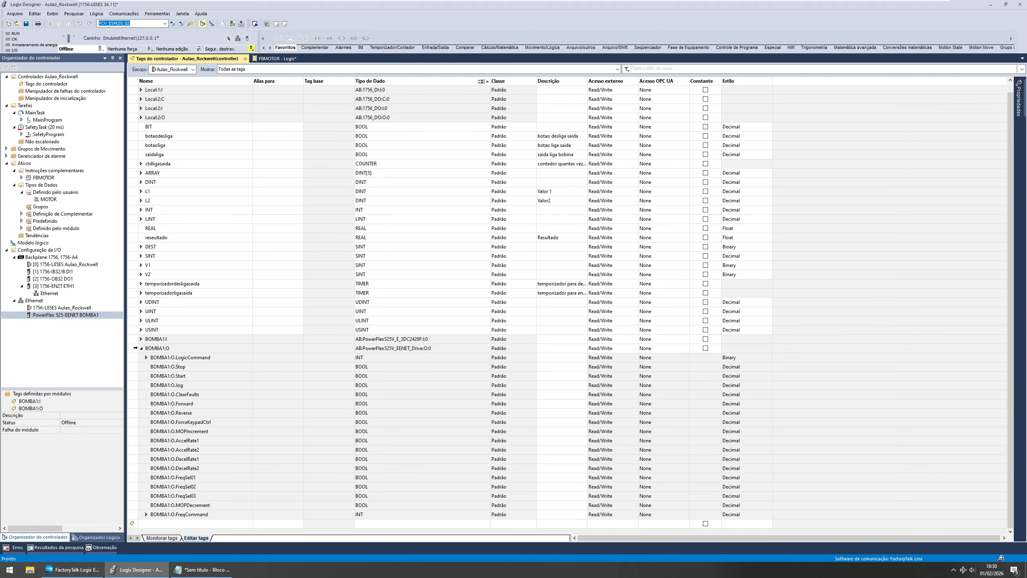
Step: Check the new OutputCurrent member of the BOMBA1:I tag and review the drive's device definition pages
click(141, 339)
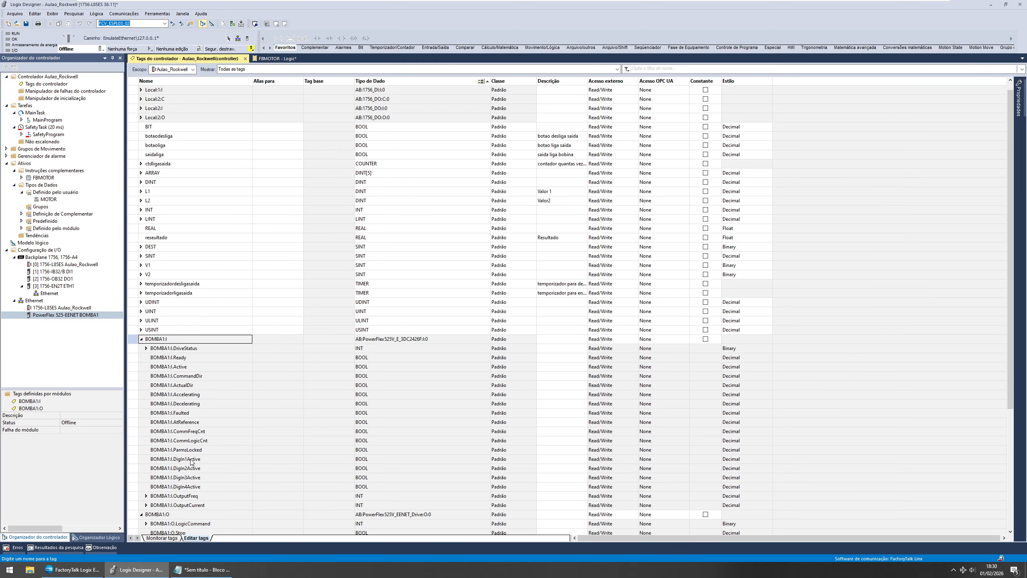
click(137, 507)
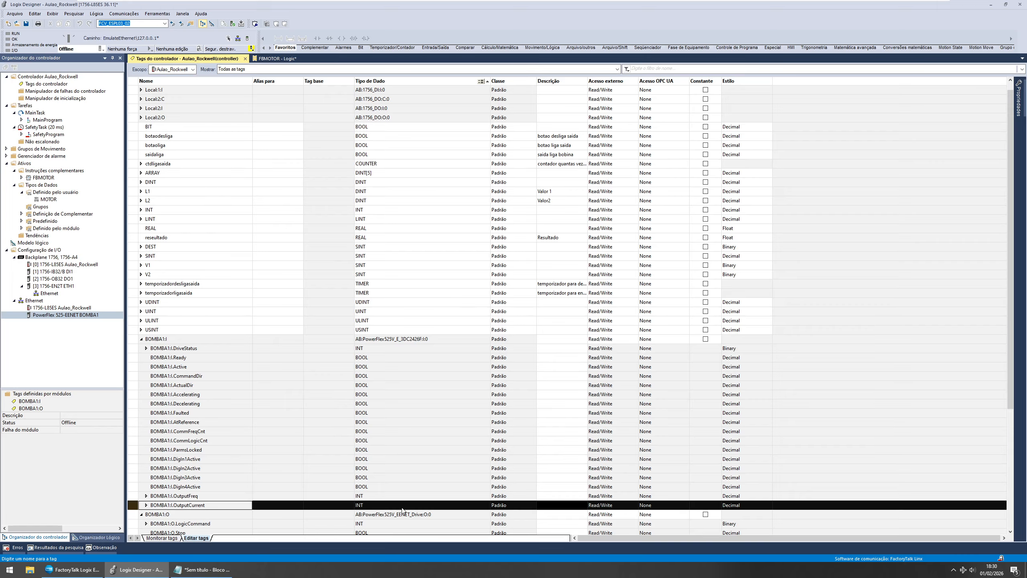
click(68, 316)
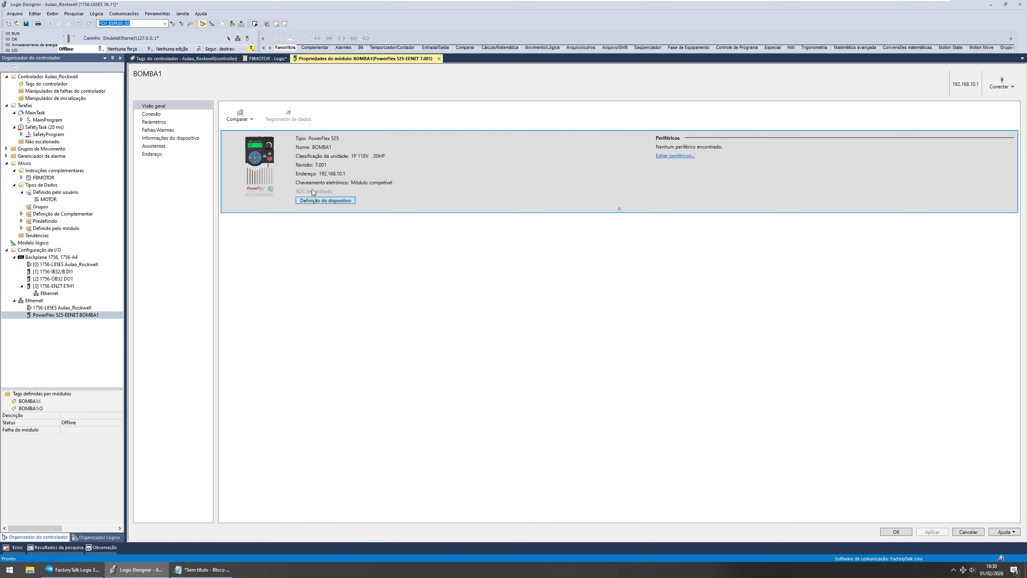
click(315, 201)
click(185, 119)
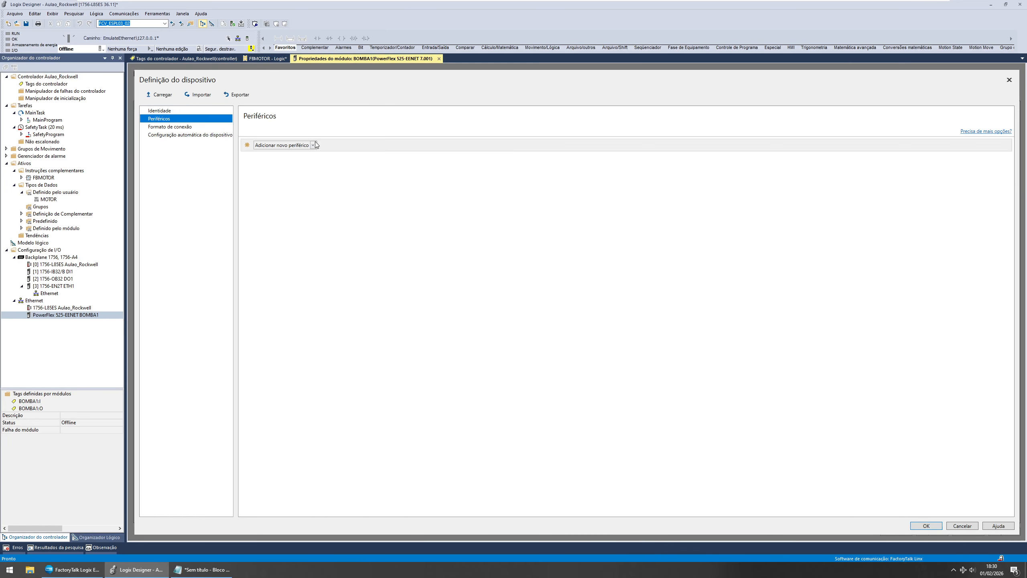
click(169, 135)
click(161, 118)
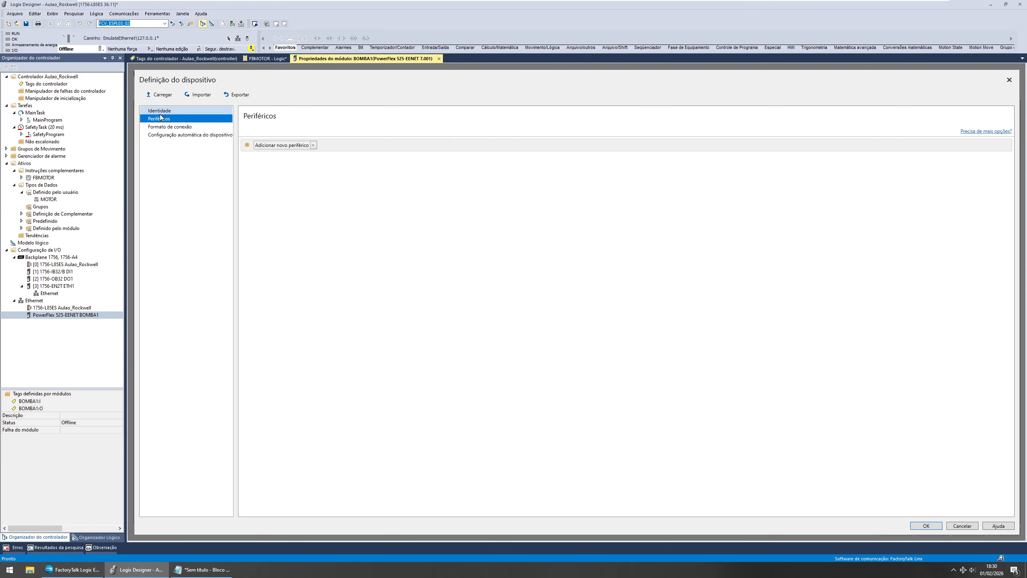
click(169, 127)
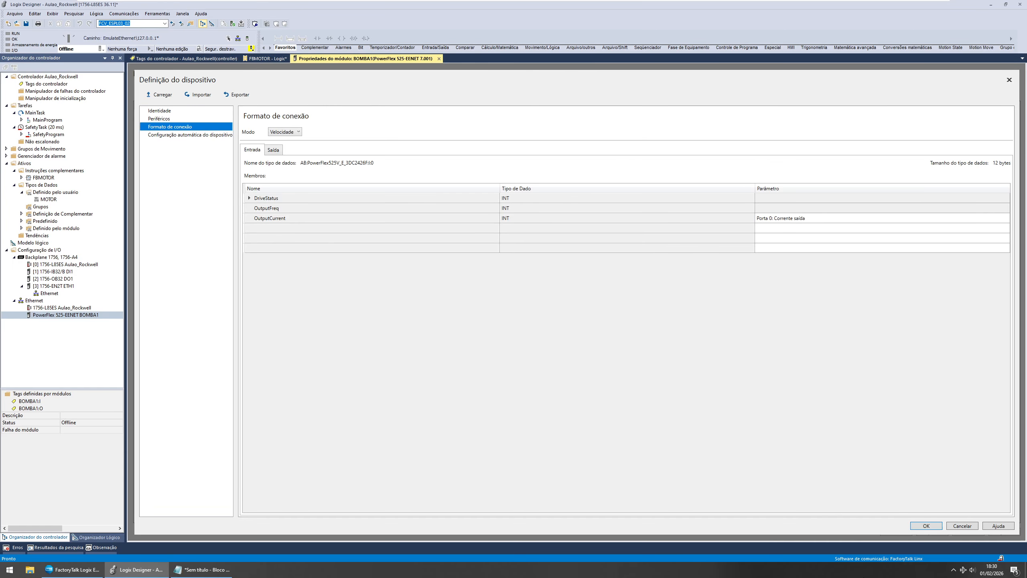
click(917, 526)
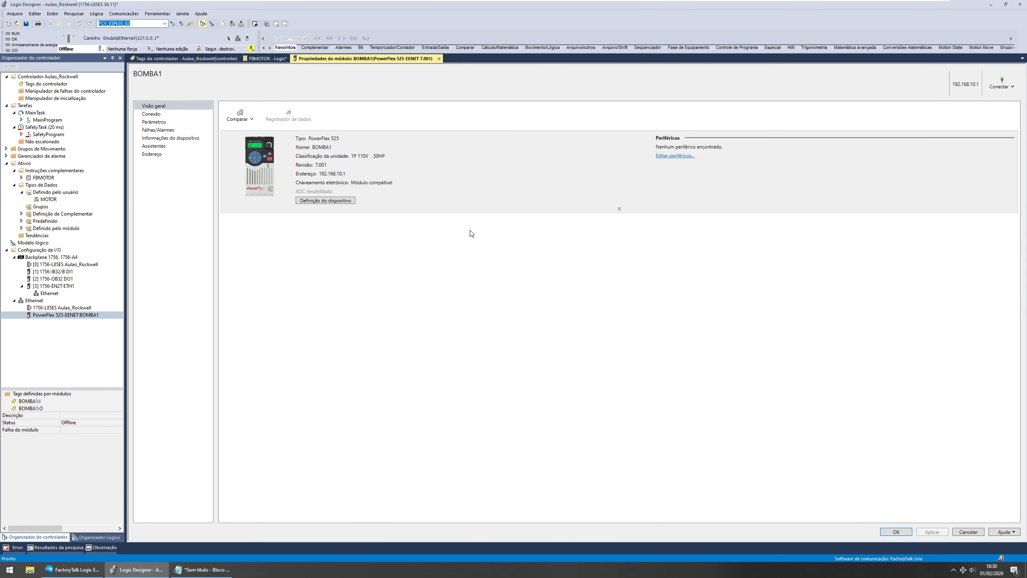
Step: Review the members and data types of the MOTOR user-defined data type
click(910, 531)
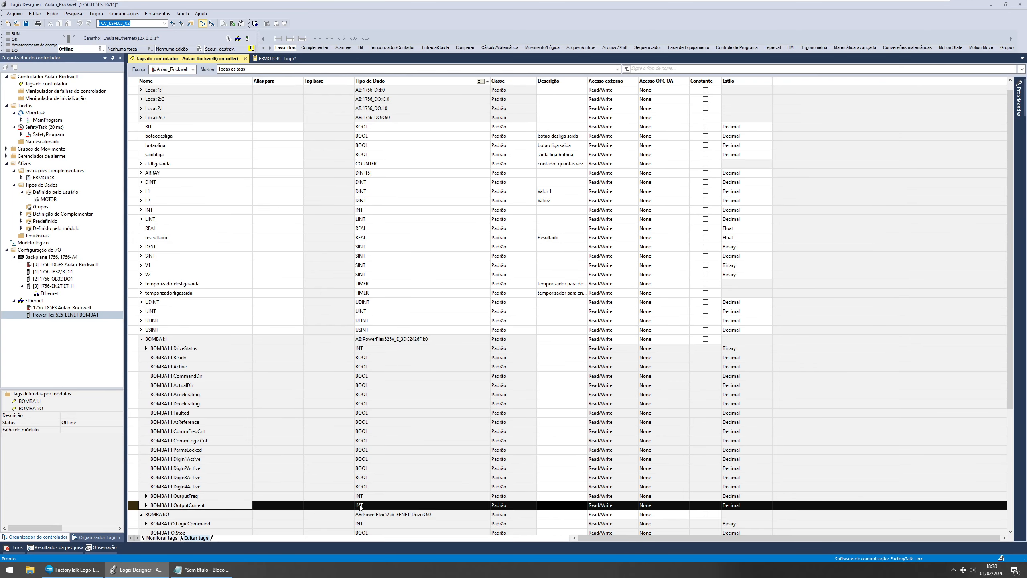
click(51, 200)
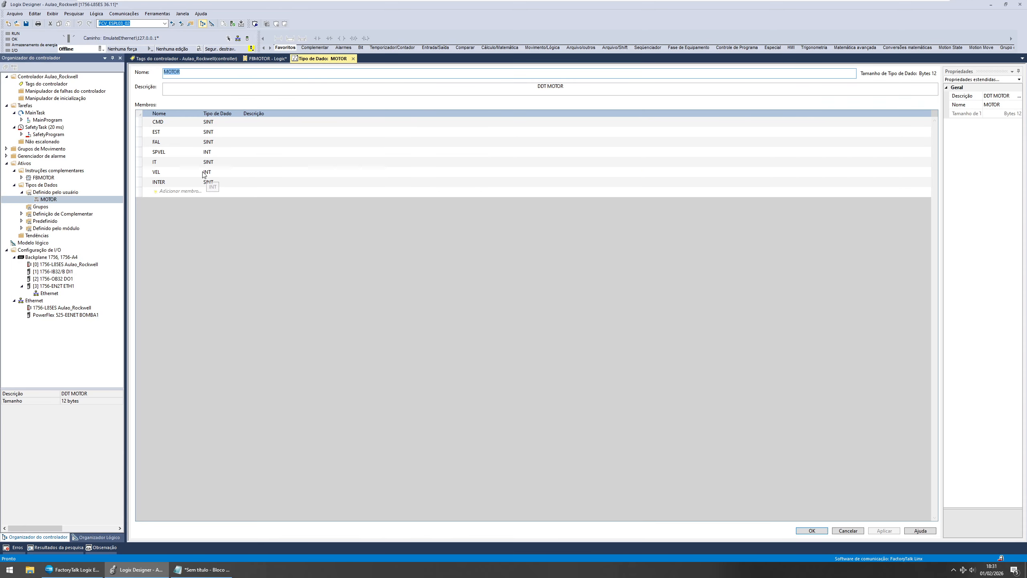
click(181, 185)
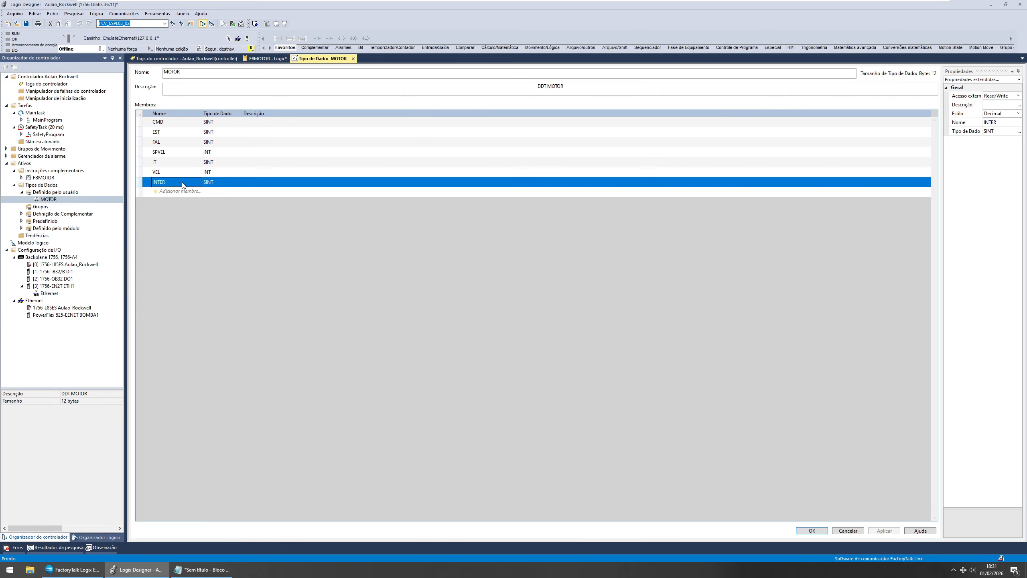
click(170, 174)
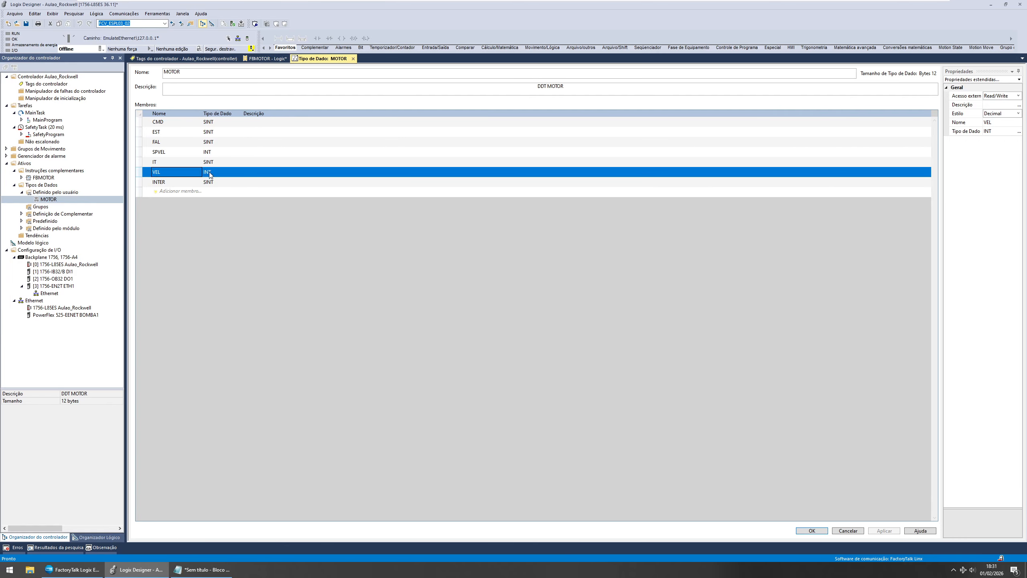
click(222, 162)
click(223, 161)
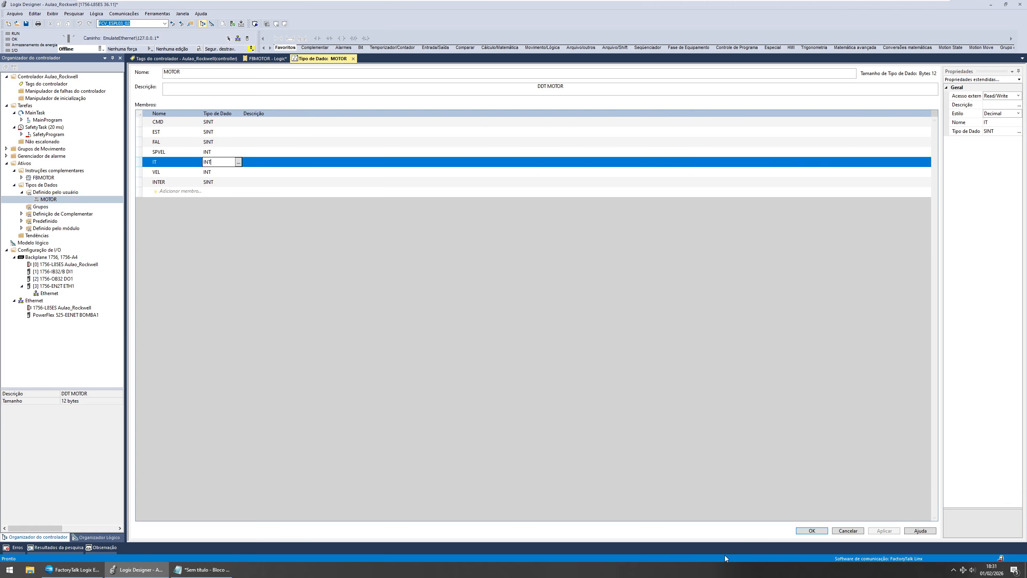
click(812, 530)
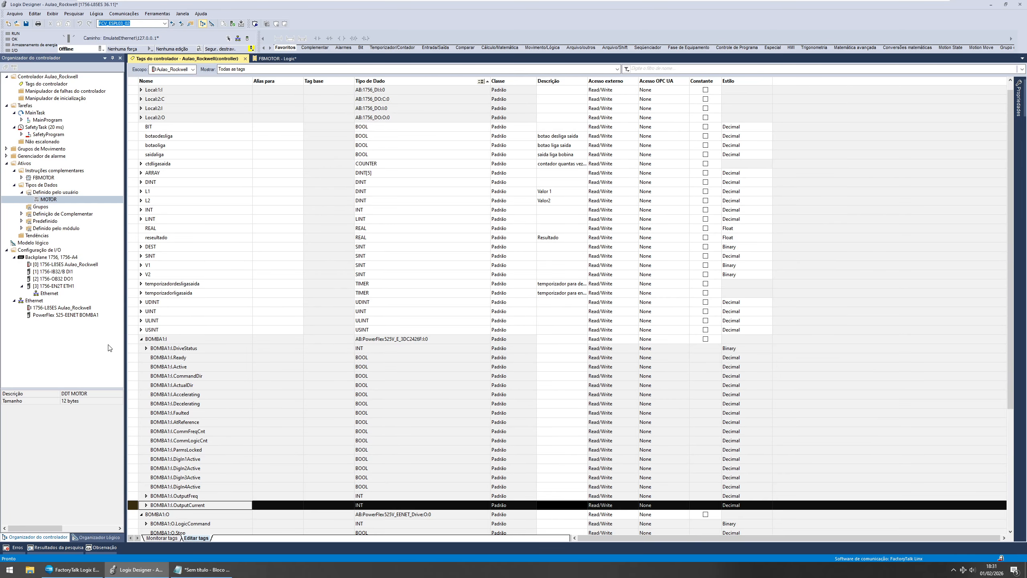
Step: Collapse the BOMBA1:I and BOMBA1:O tags in the controller tag list and select both rows
click(145, 343)
click(141, 339)
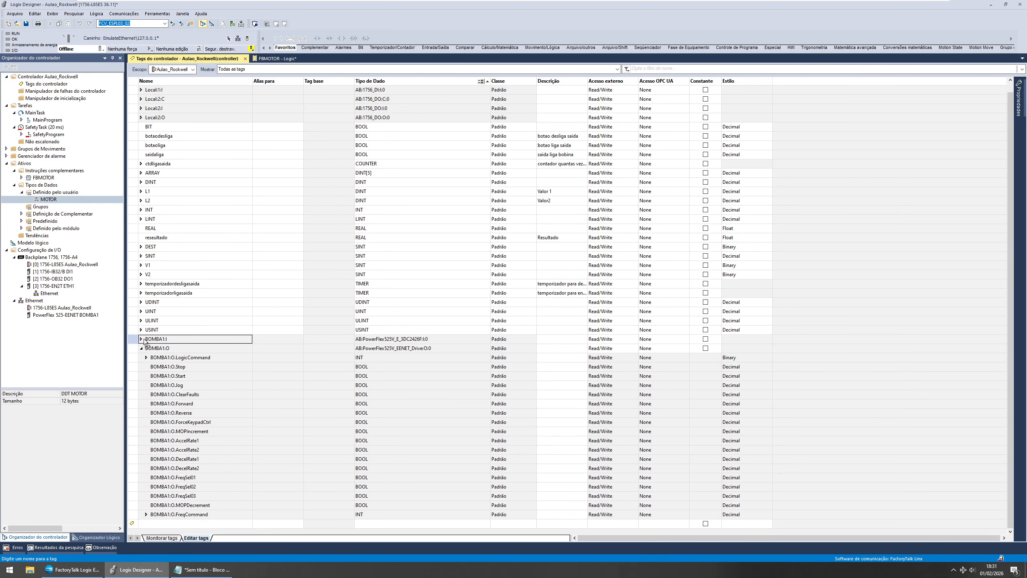
click(142, 348)
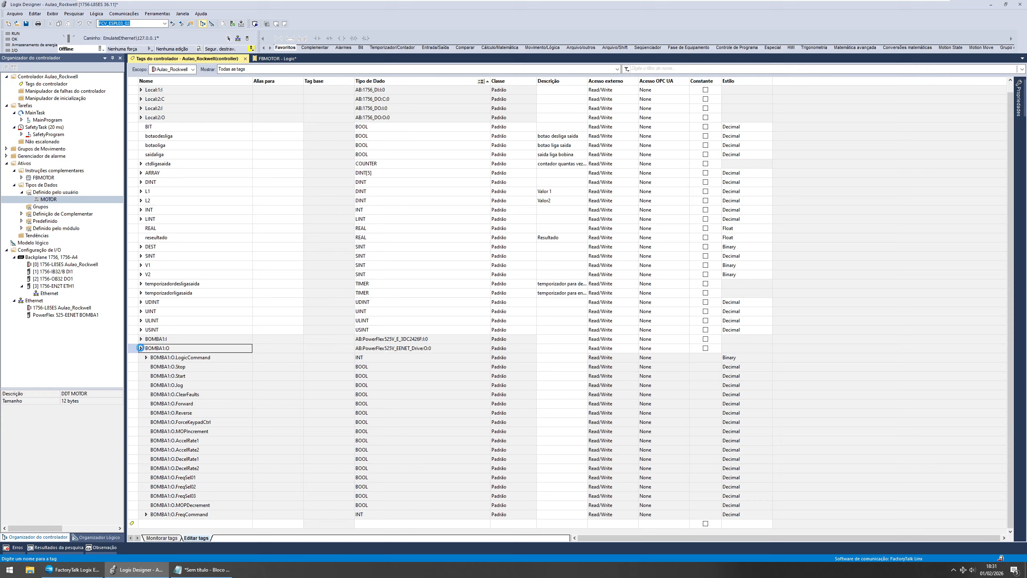
click(67, 201)
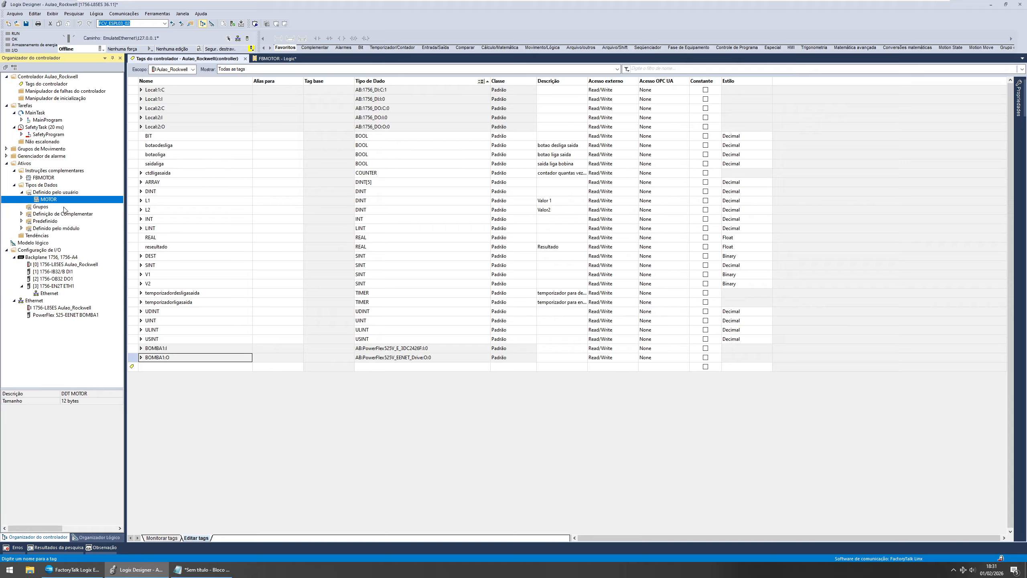
click(163, 366)
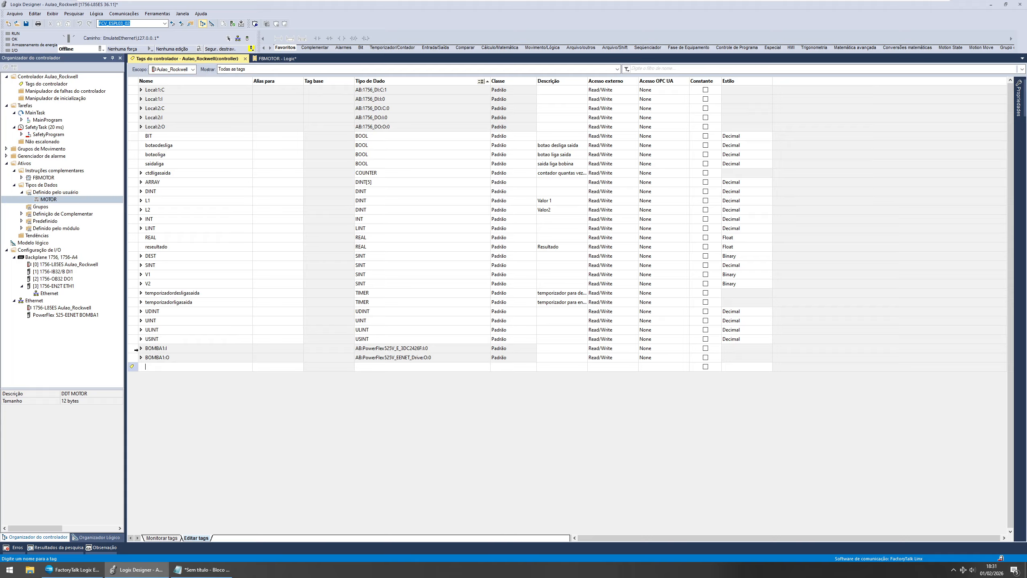
drag(138, 345, 136, 354)
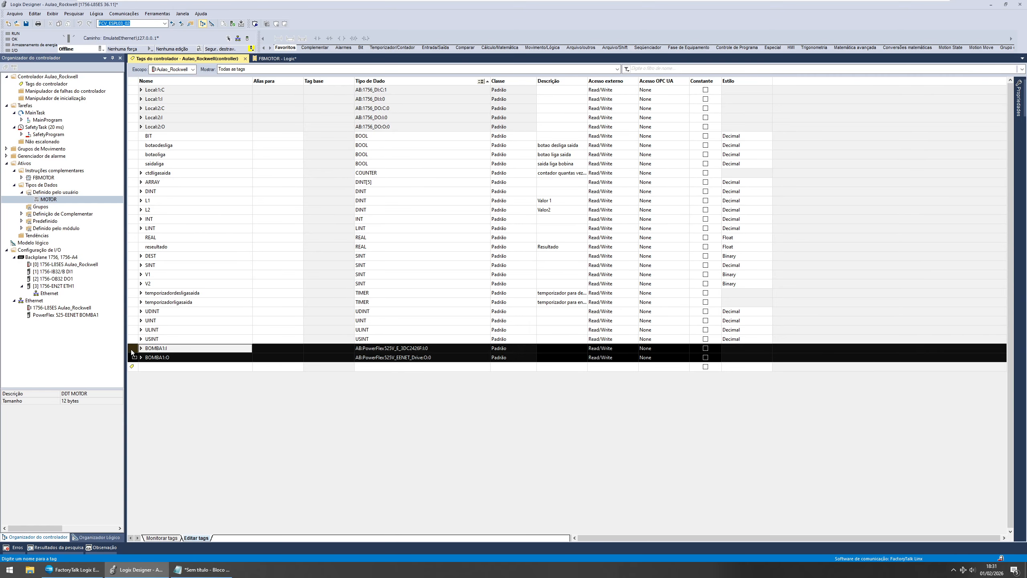
click(164, 367)
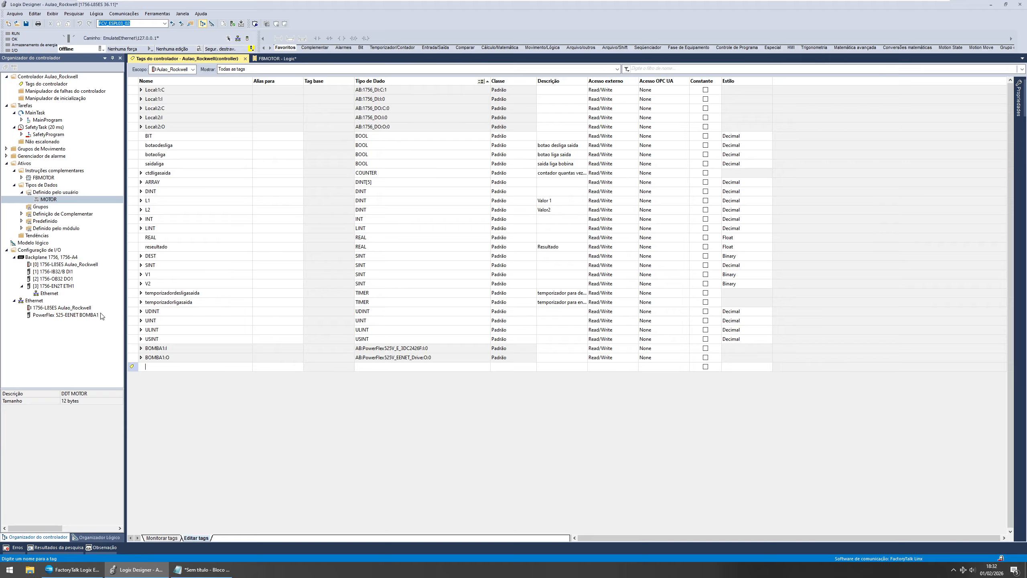
Step: Browse the I/O configuration modules and the BOMBA1 input and output tag rows
click(72, 314)
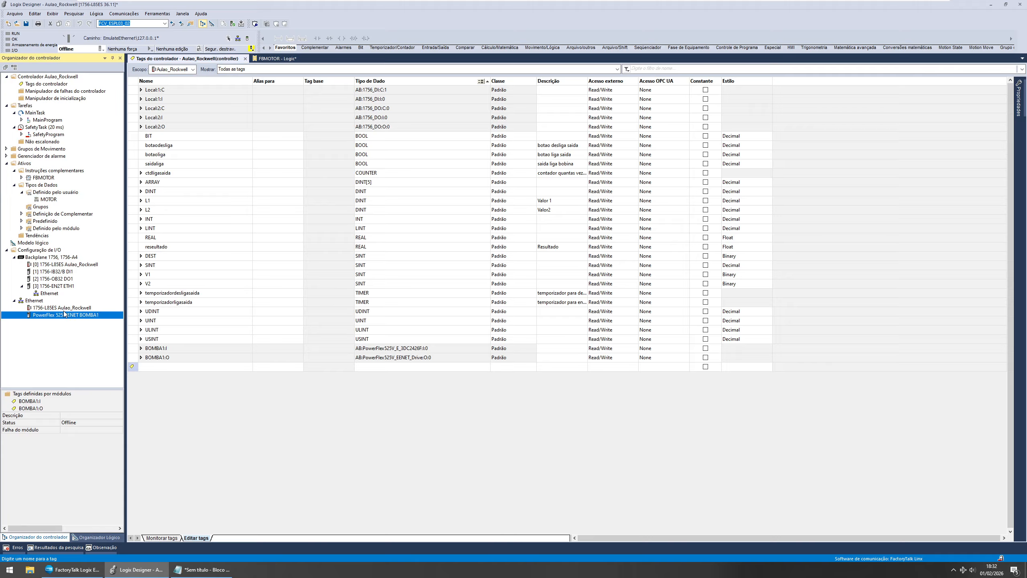
click(60, 278)
click(62, 286)
click(62, 272)
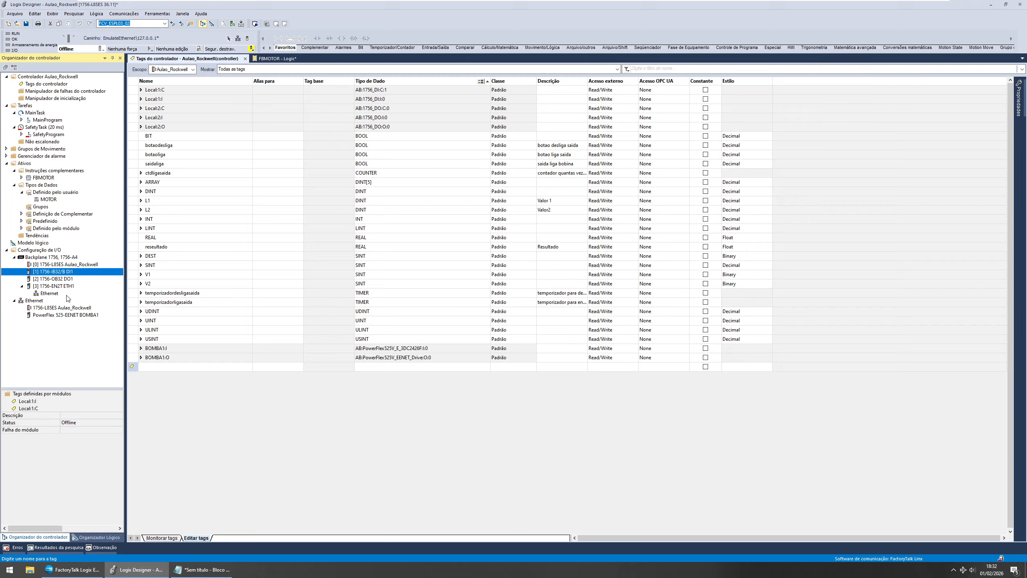
click(64, 315)
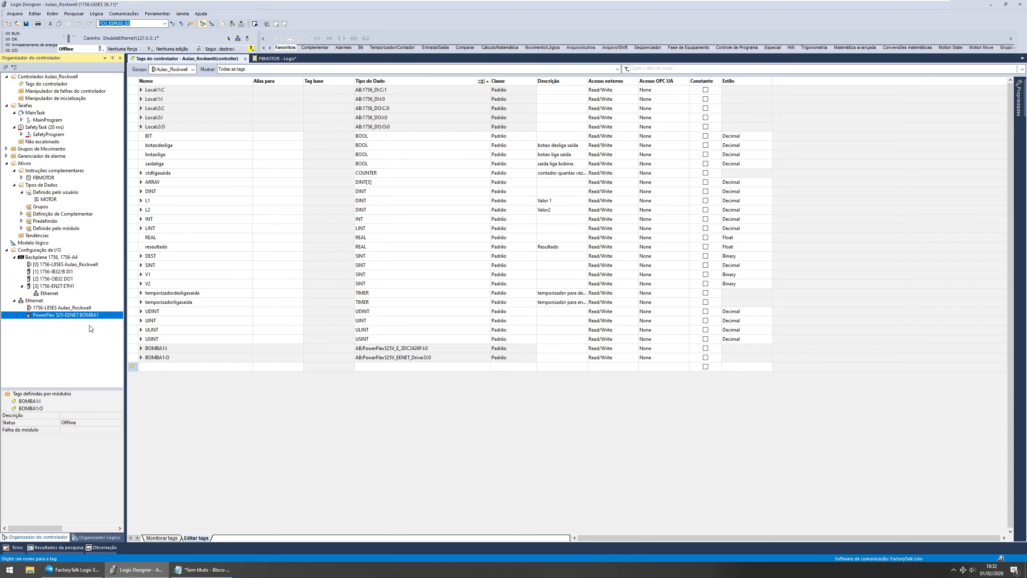
click(135, 350)
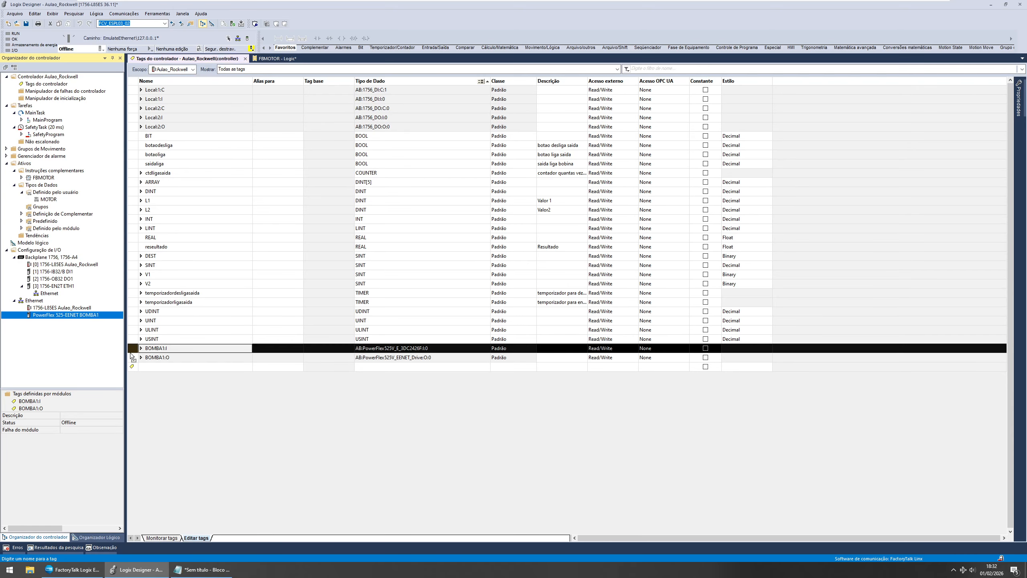
click(132, 357)
click(132, 350)
click(132, 357)
click(130, 350)
click(131, 358)
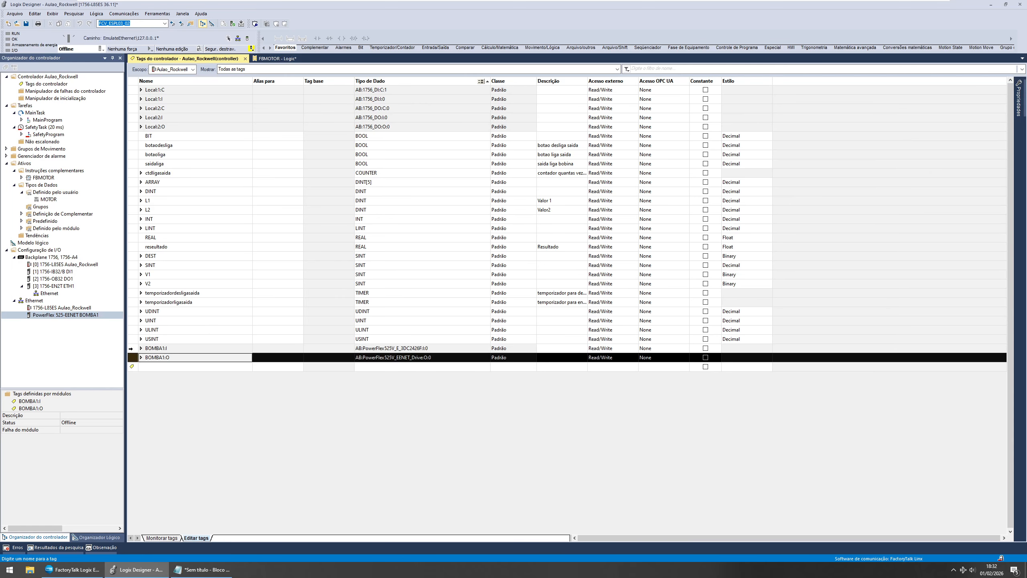
click(132, 349)
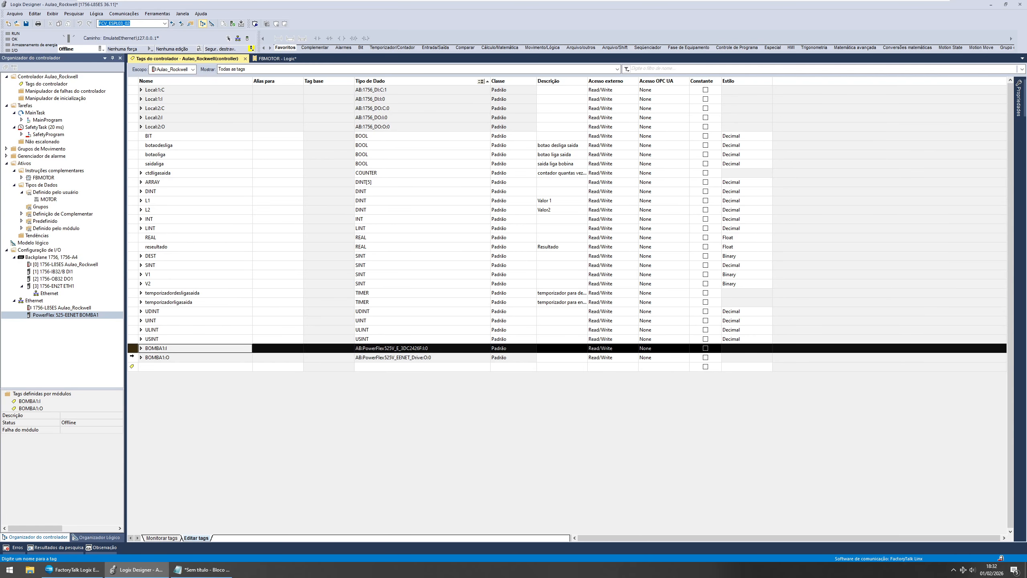
click(132, 356)
click(133, 349)
click(132, 356)
click(133, 350)
click(133, 356)
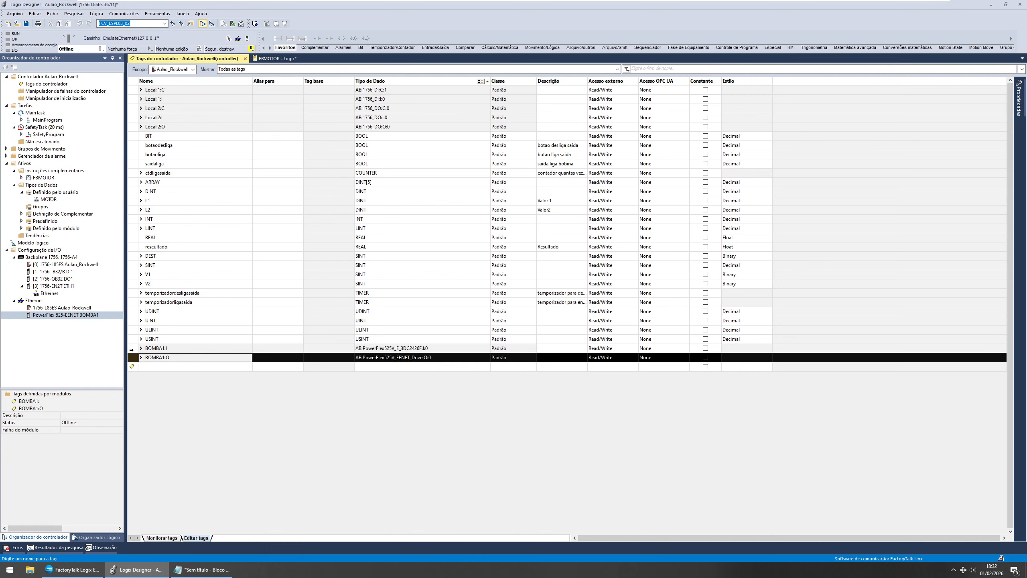
click(131, 351)
click(134, 348)
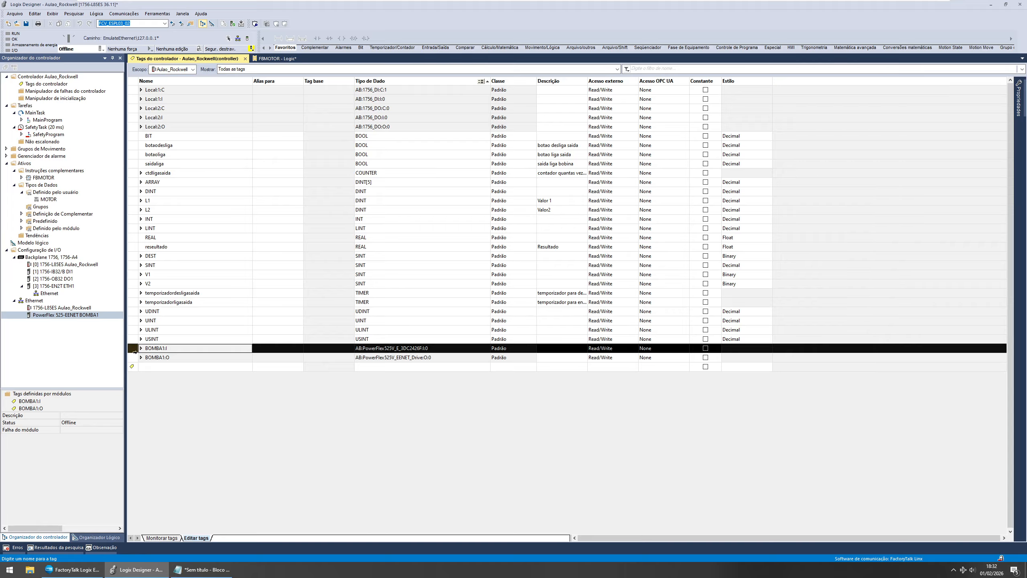
click(136, 357)
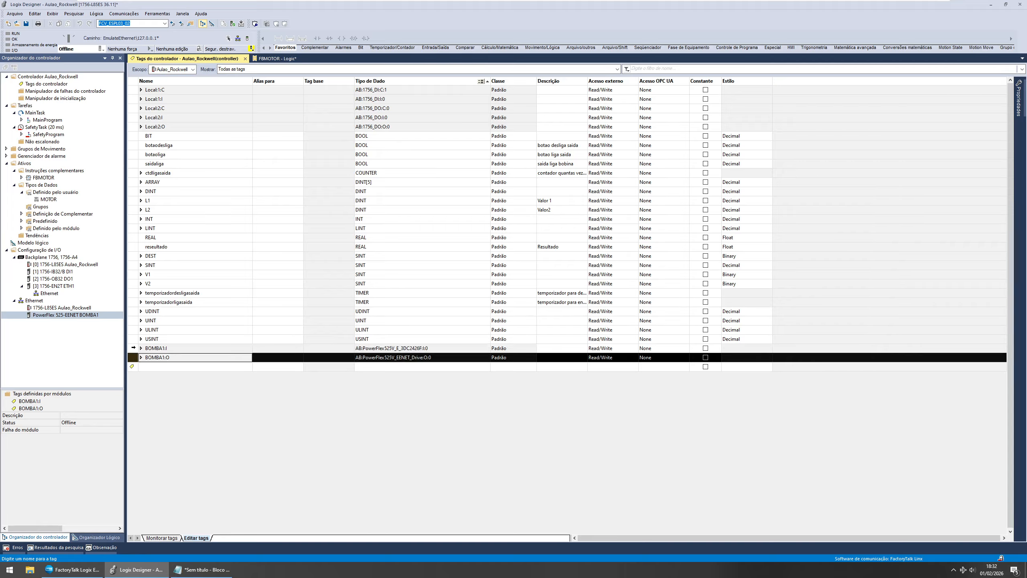
Step: Re-examine the MOTOR data type's member list and close its editor
click(45, 200)
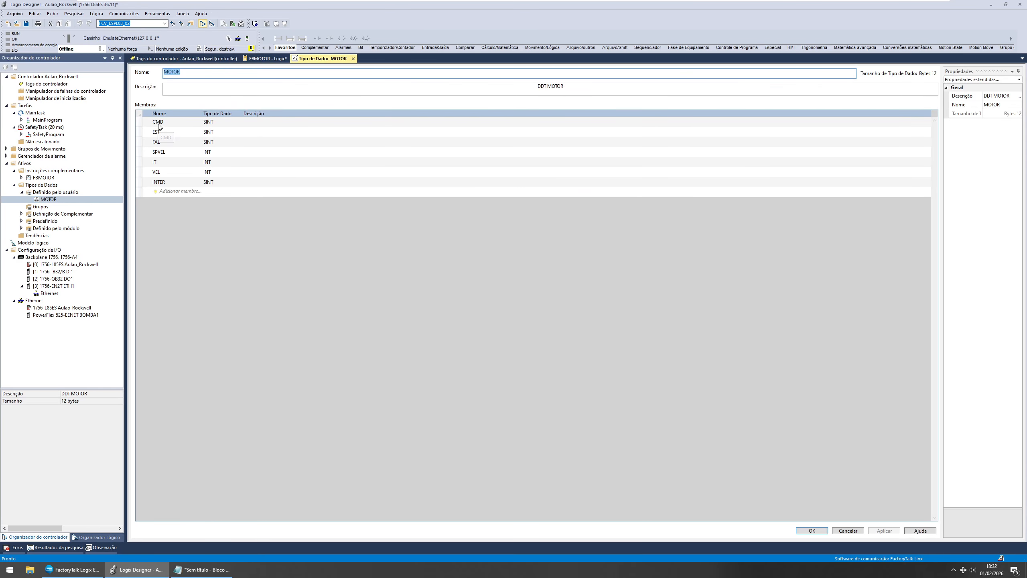
click(160, 125)
click(159, 130)
click(158, 141)
click(158, 150)
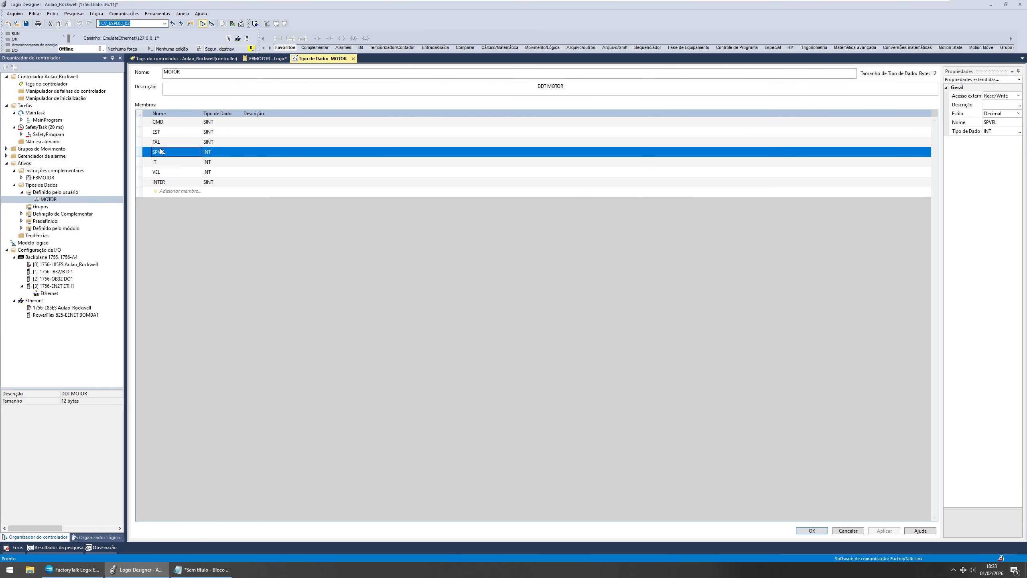
drag(159, 165, 157, 174)
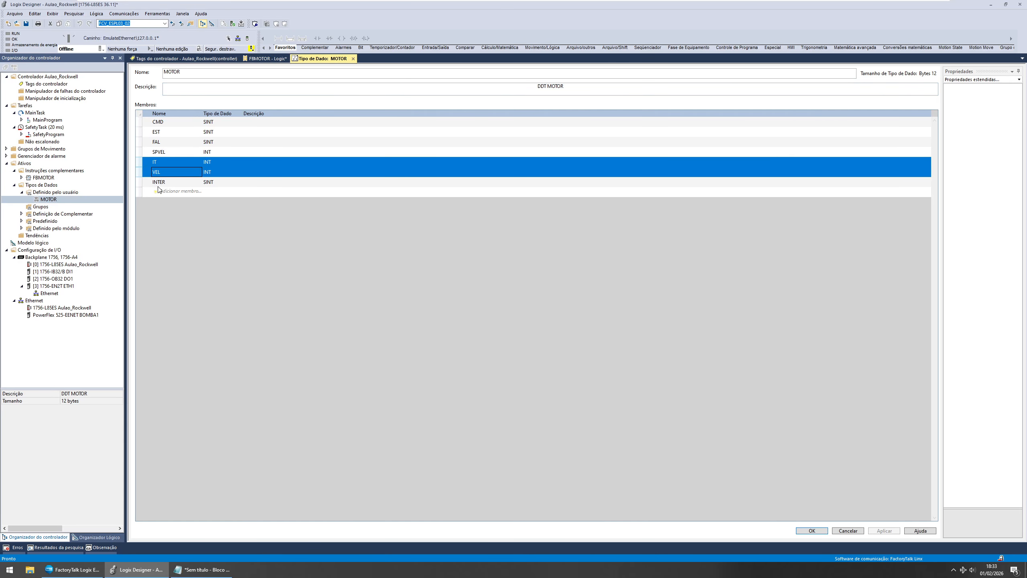
click(169, 123)
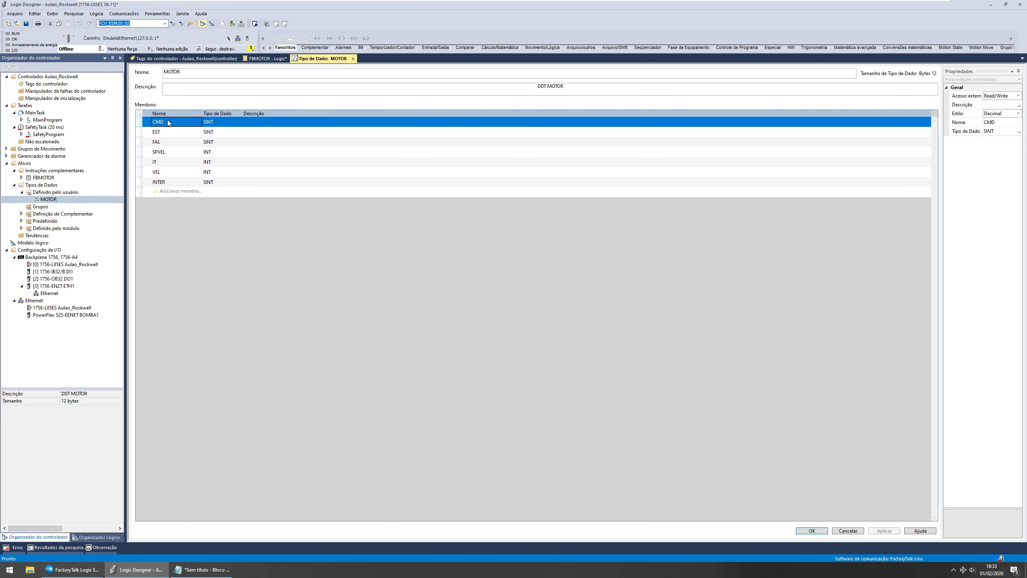
click(217, 122)
key(Num_Lock)
click(353, 58)
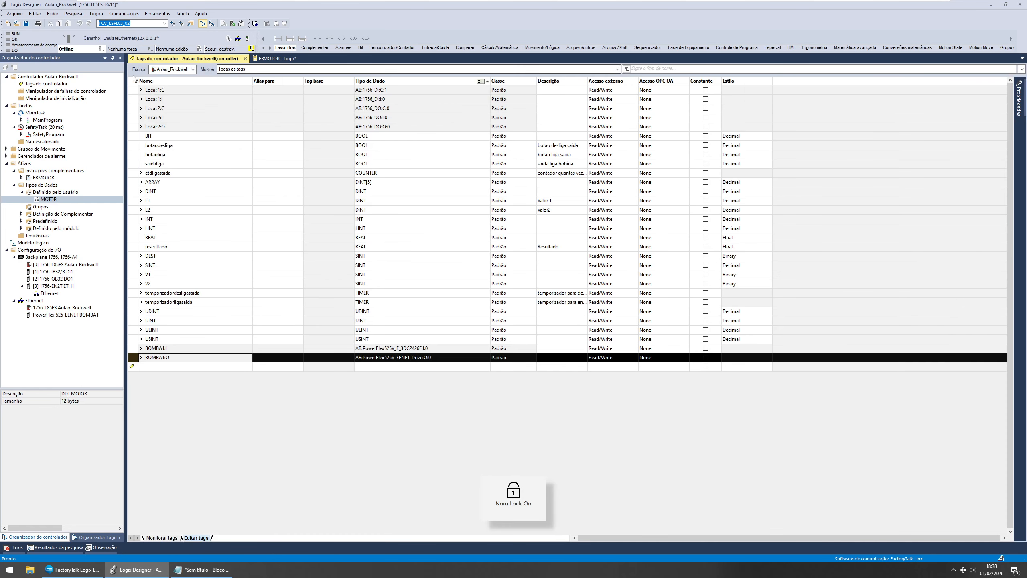
Step: Expand the FBMOTOR Add-On Instruction to inspect its parameters and logic entries
click(40, 178)
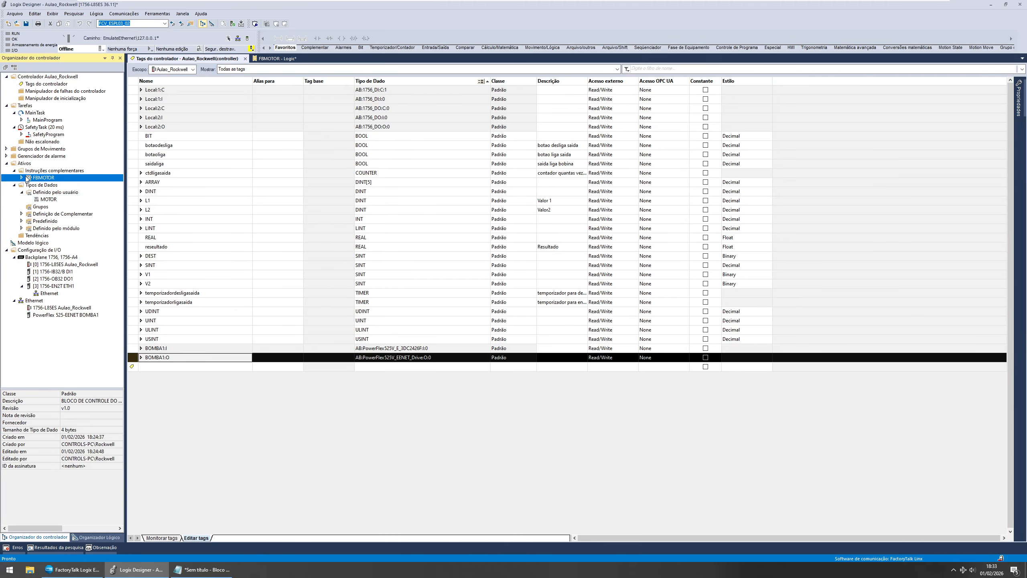
click(22, 178)
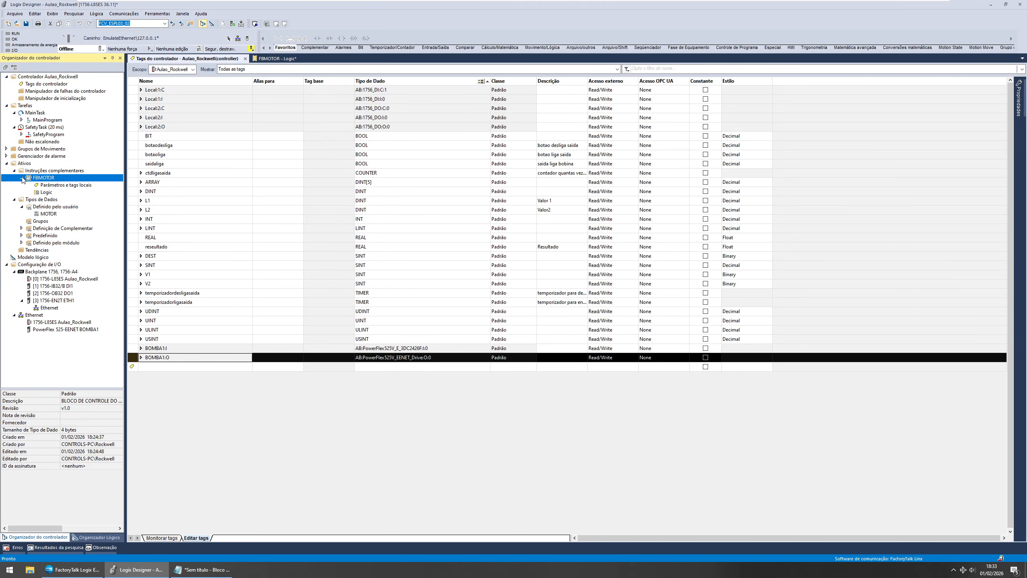
click(45, 192)
click(44, 179)
click(22, 178)
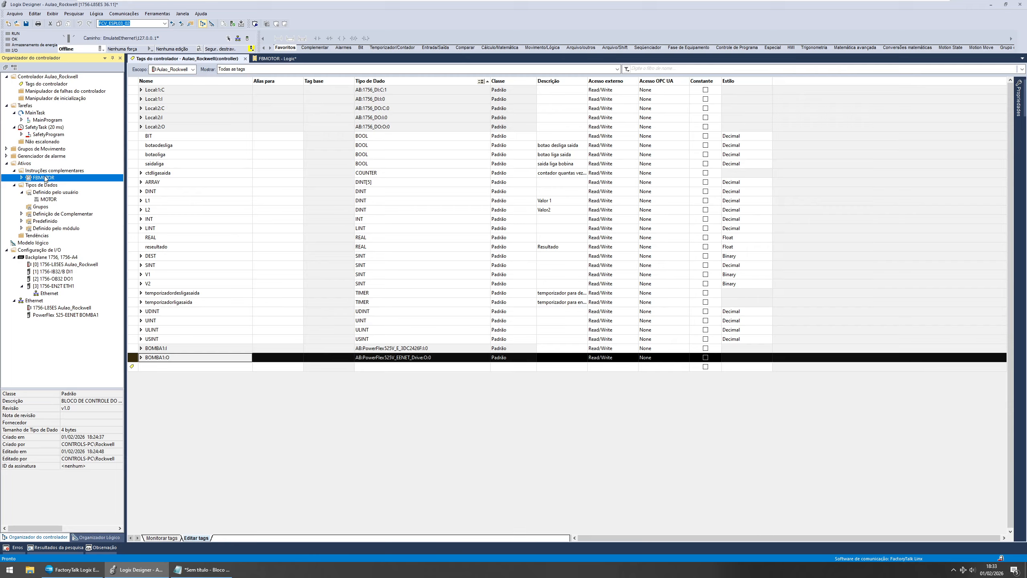
click(277, 292)
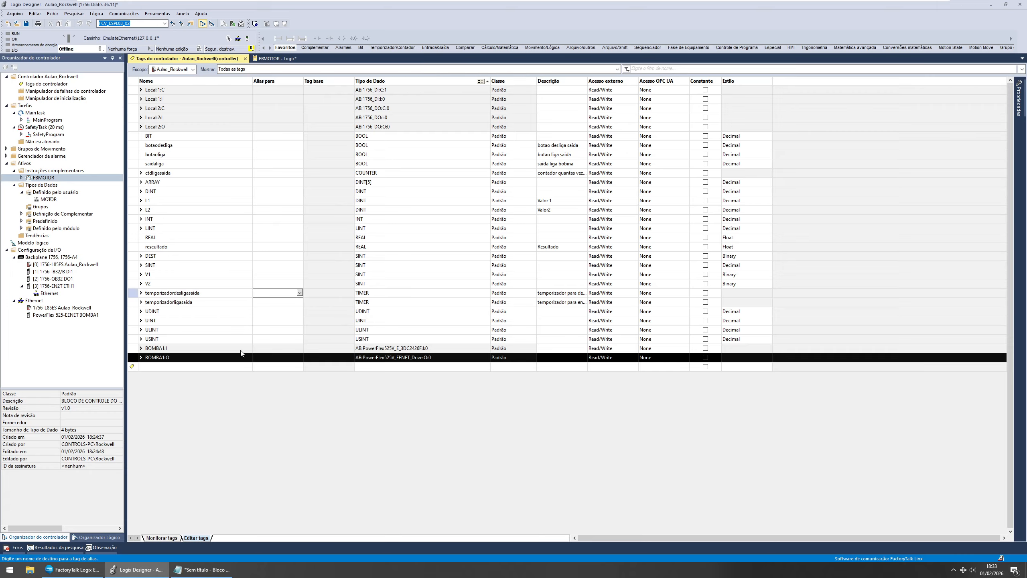
click(198, 369)
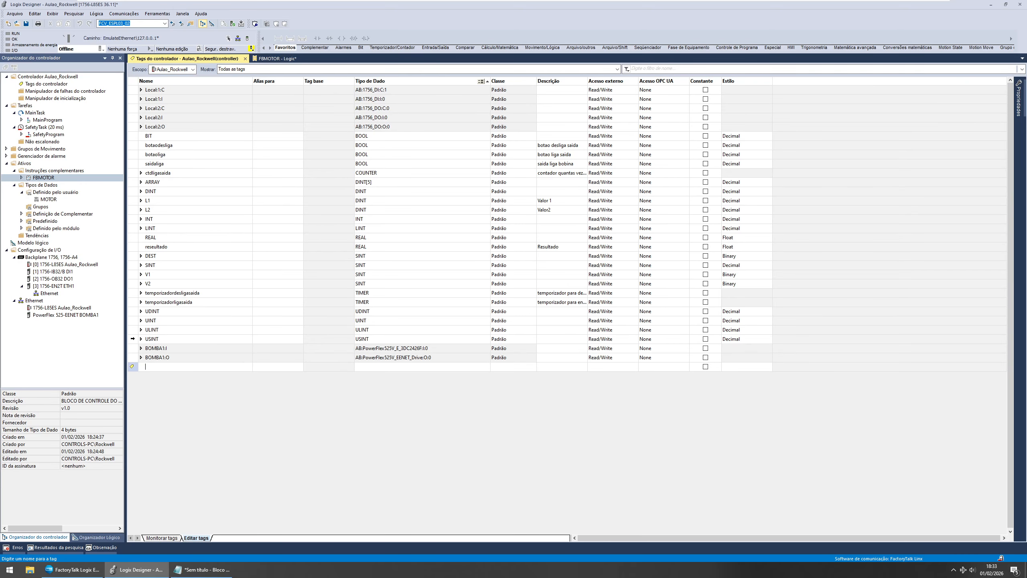